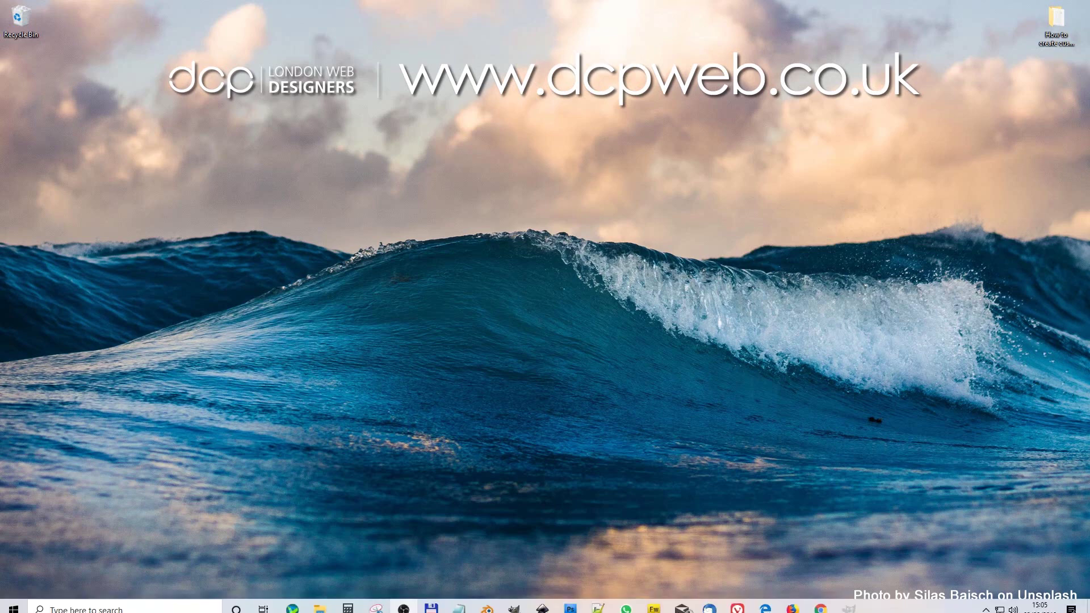
Restore Chrome, close the first of its two New Tabs, and minimize it to the desktop.
click(818, 607)
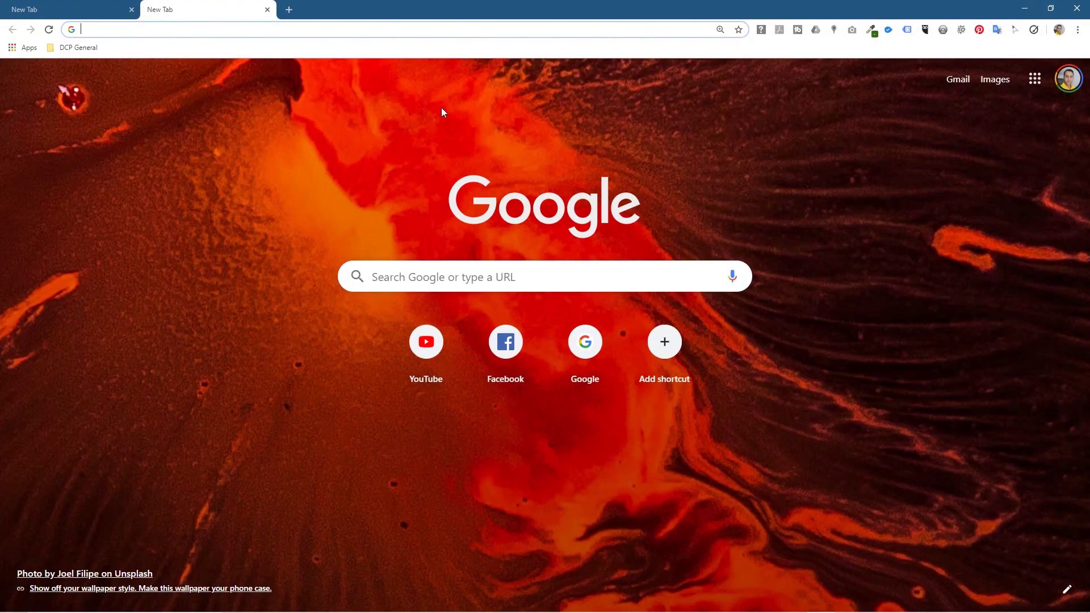
click(129, 9)
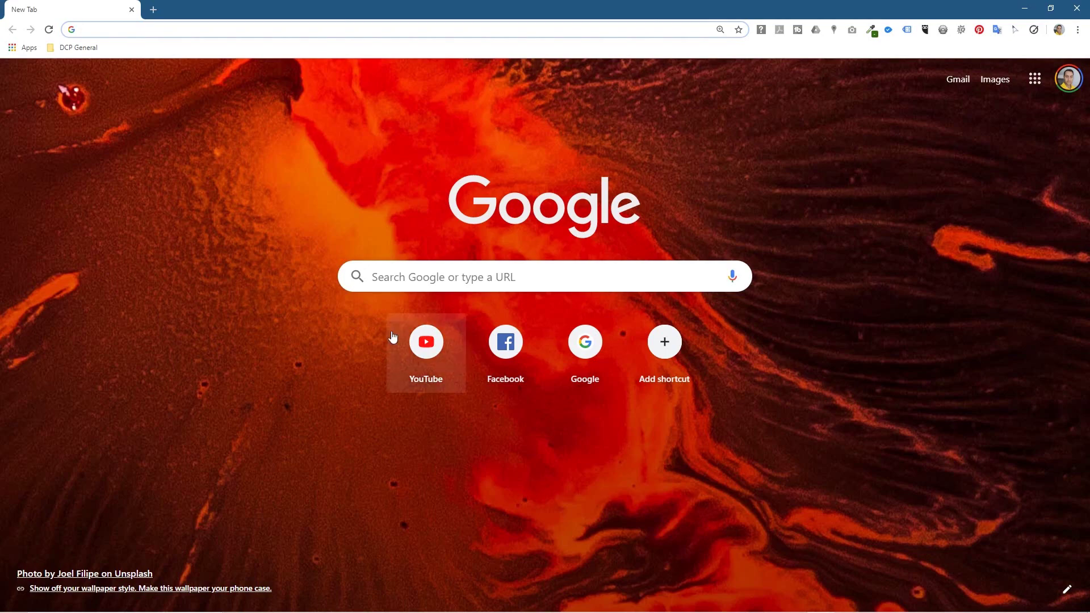
click(1024, 9)
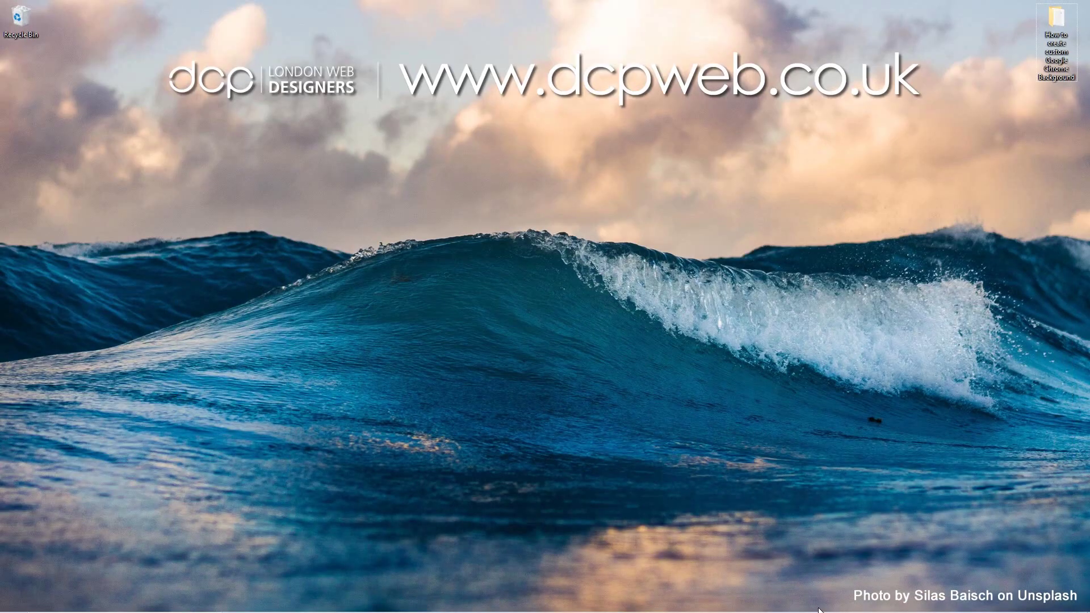
click(848, 606)
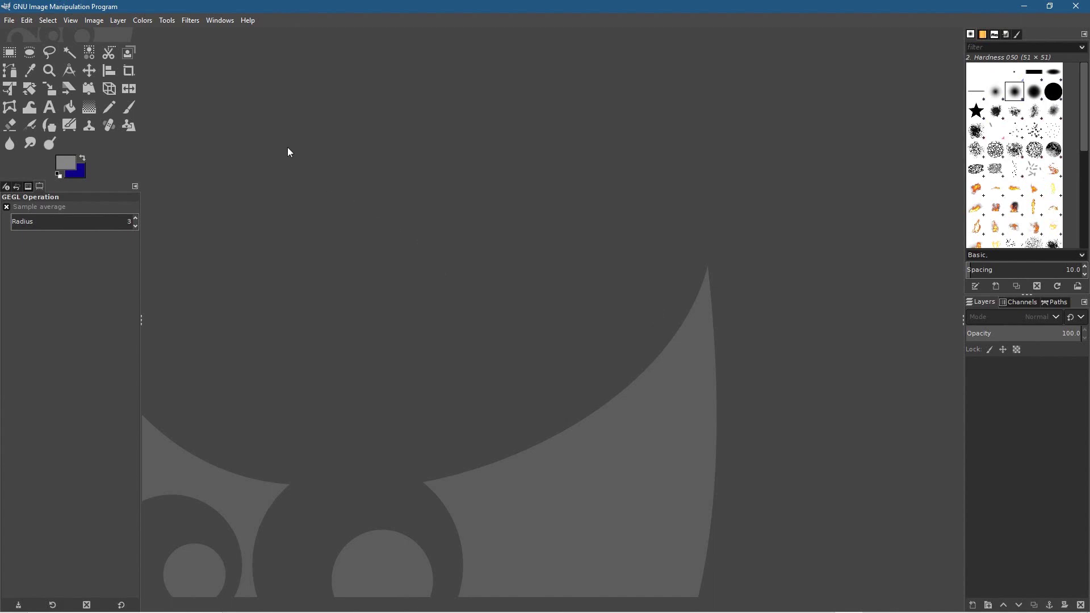
click(9, 20)
click(20, 32)
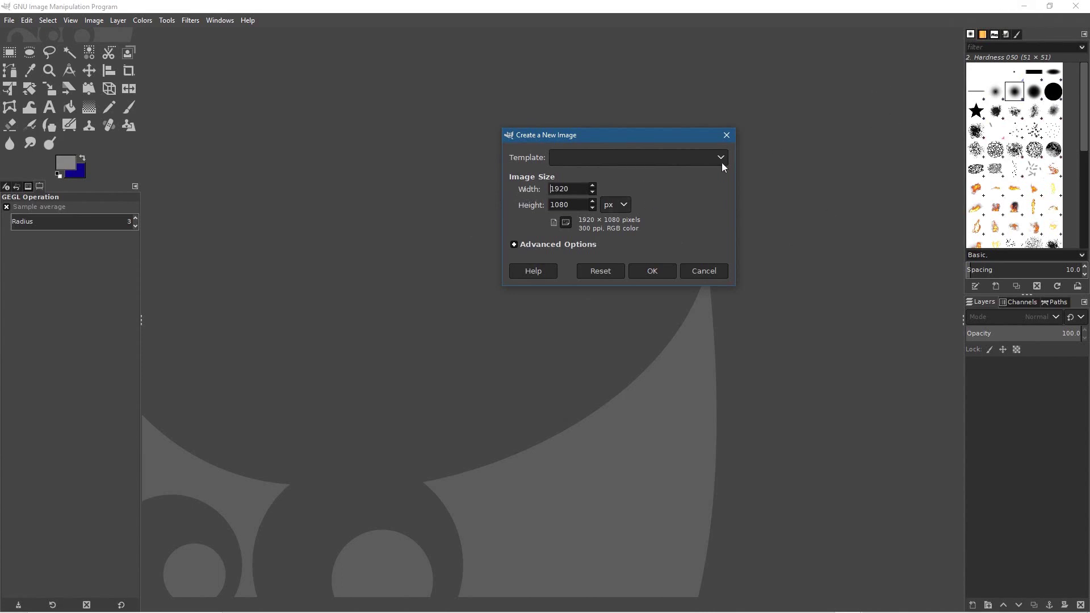
click(727, 135)
click(1024, 6)
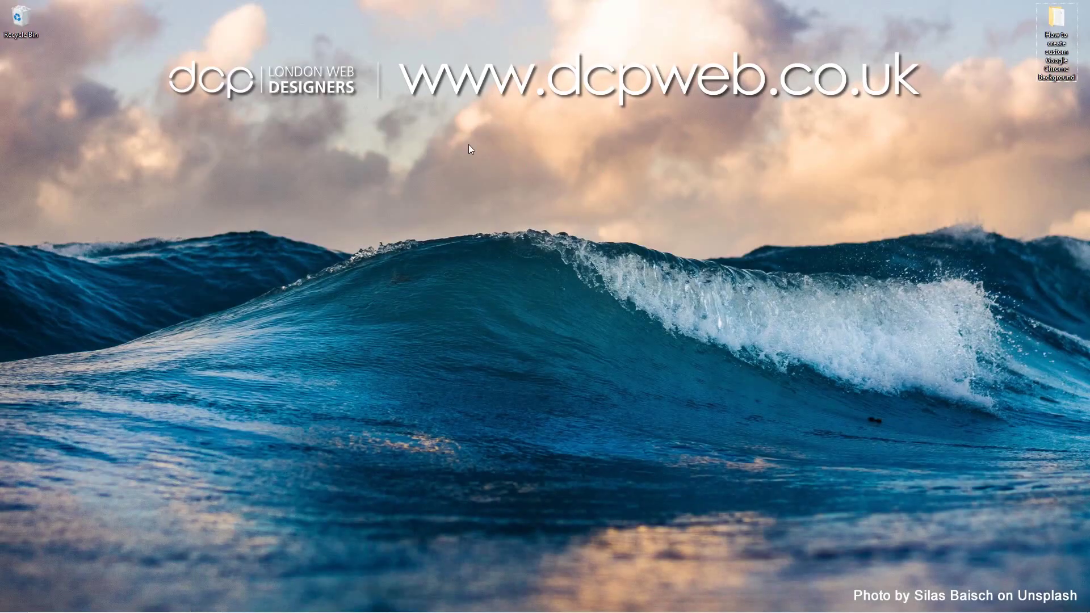
right_click(489, 201)
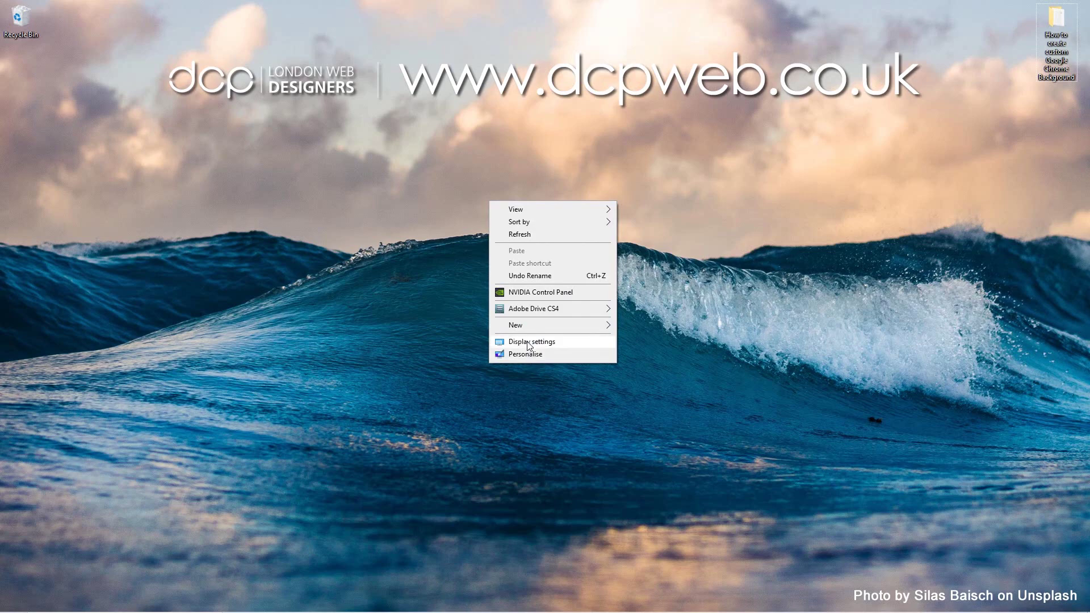
click(528, 341)
scroll(678, 335, down, 5)
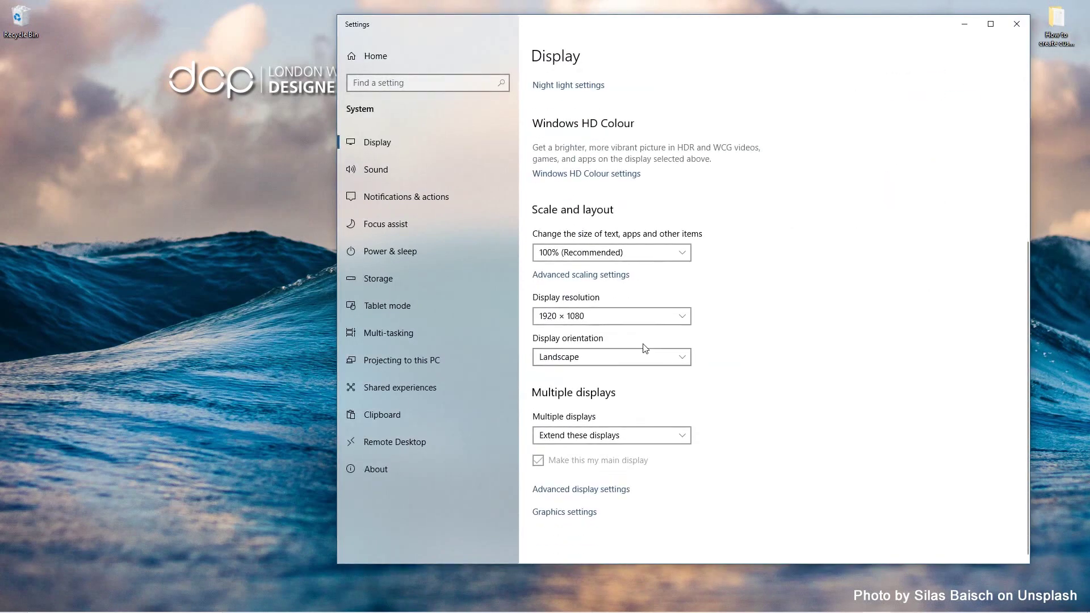
click(585, 323)
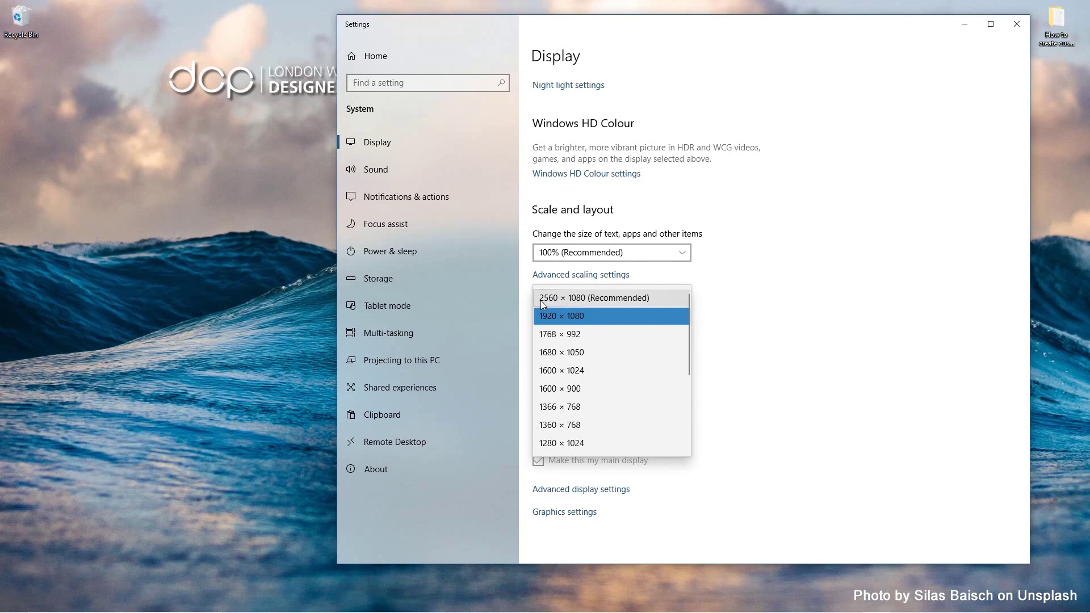
click(585, 318)
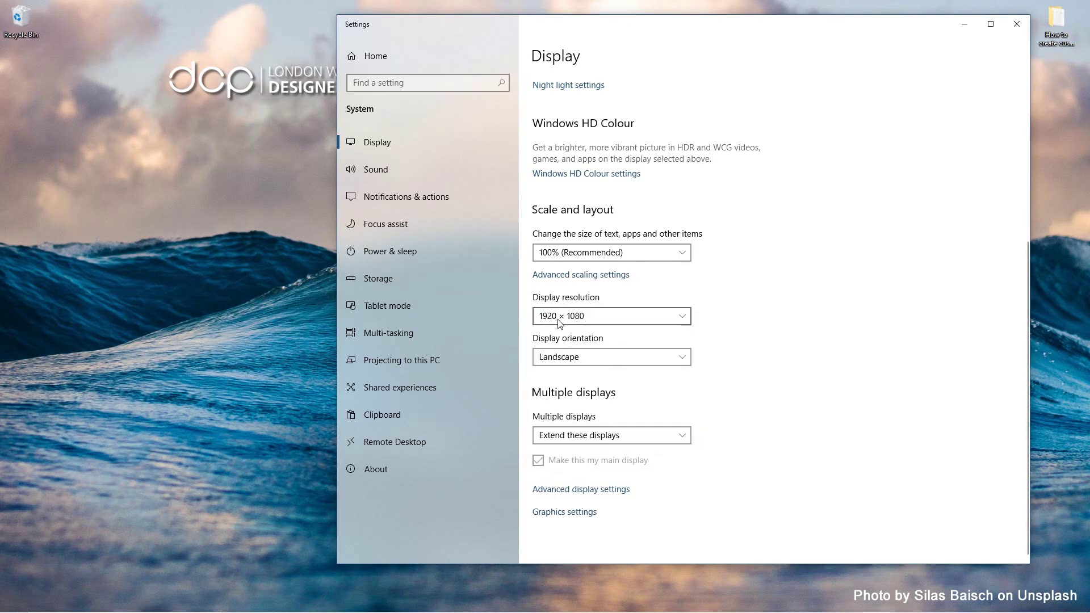
click(559, 323)
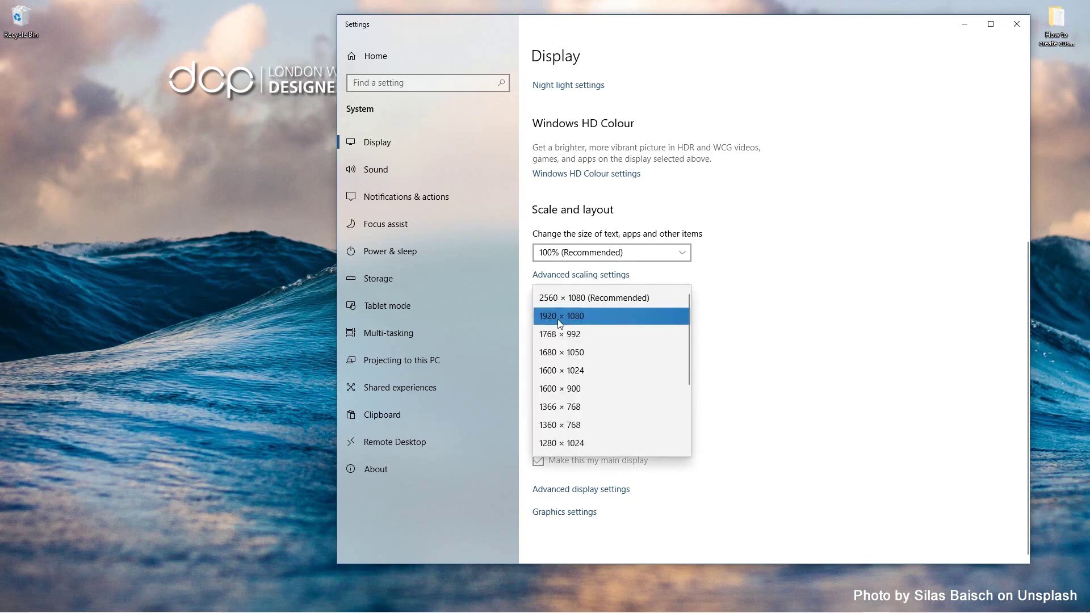
click(560, 323)
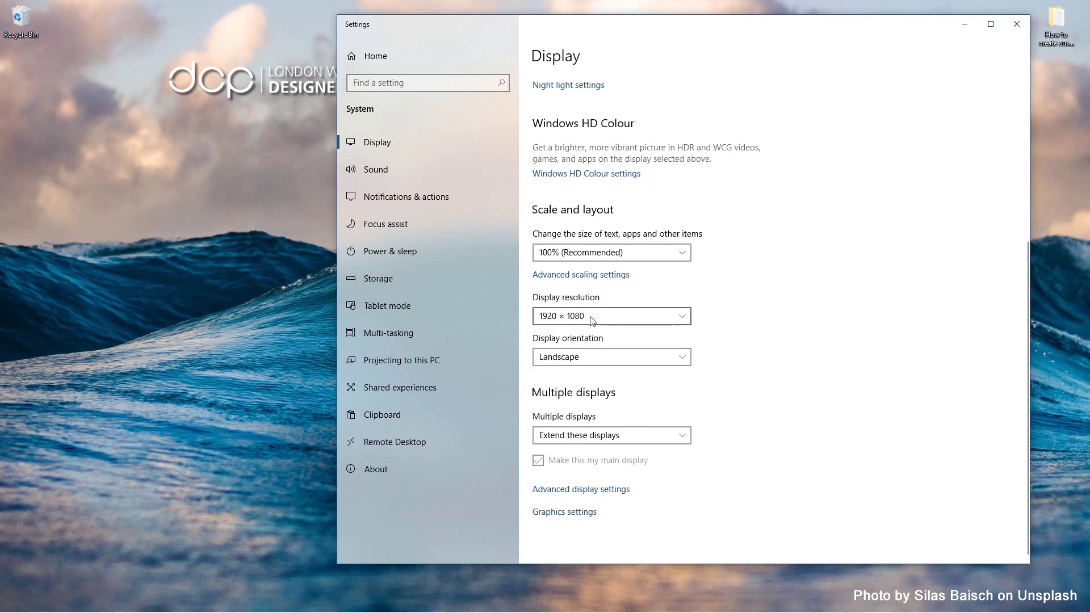
click(588, 316)
click(579, 317)
click(564, 317)
click(563, 315)
click(1017, 24)
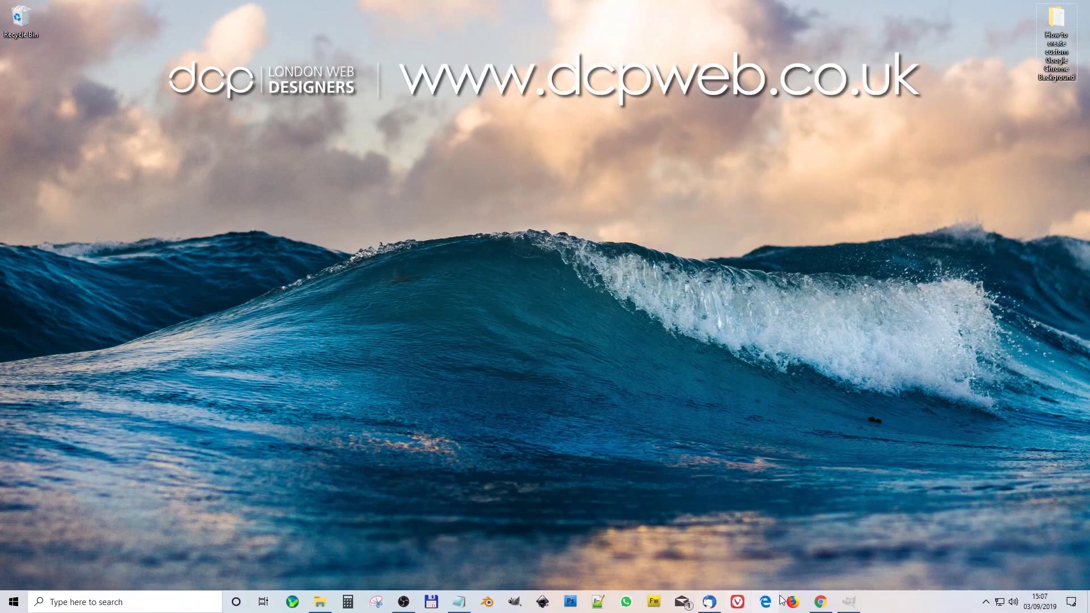
Create a new 1920 × 1080 image at 72 ppi, filled with transparency.
click(849, 605)
click(9, 20)
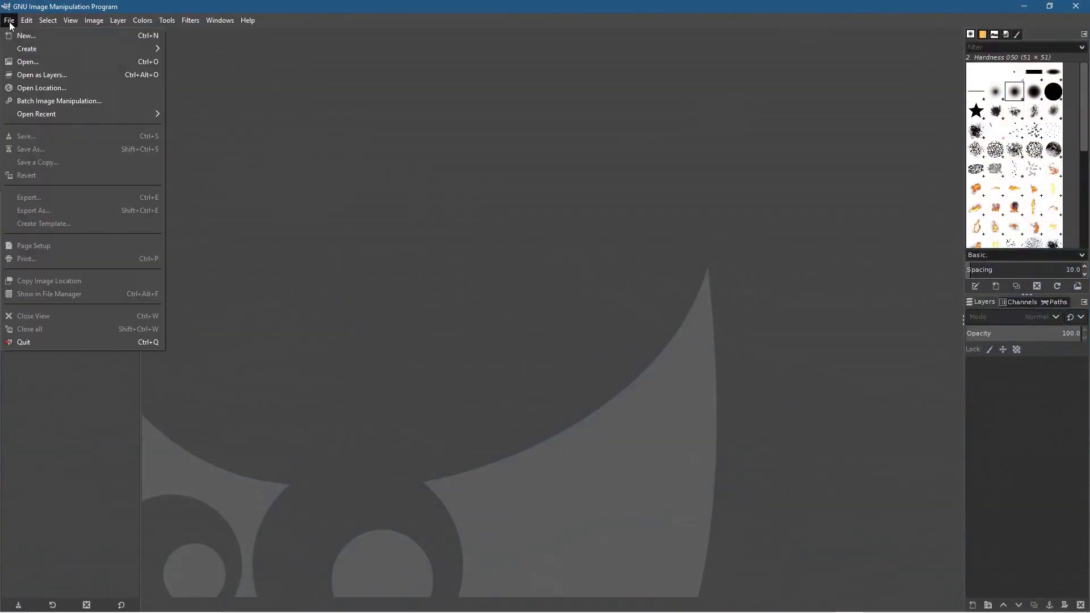
click(25, 34)
drag(551, 188, 562, 206)
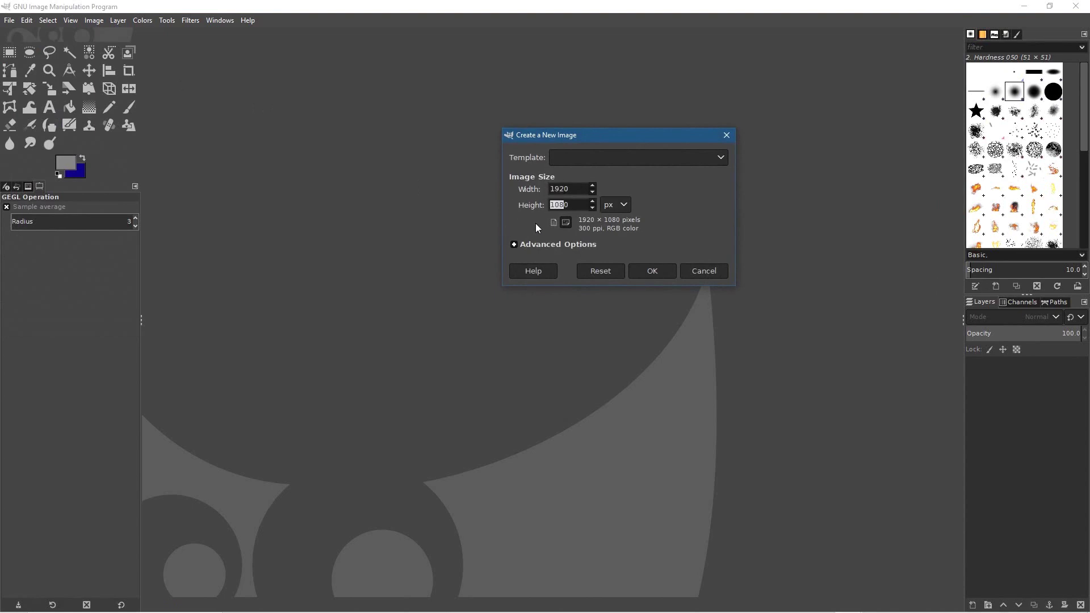
click(548, 244)
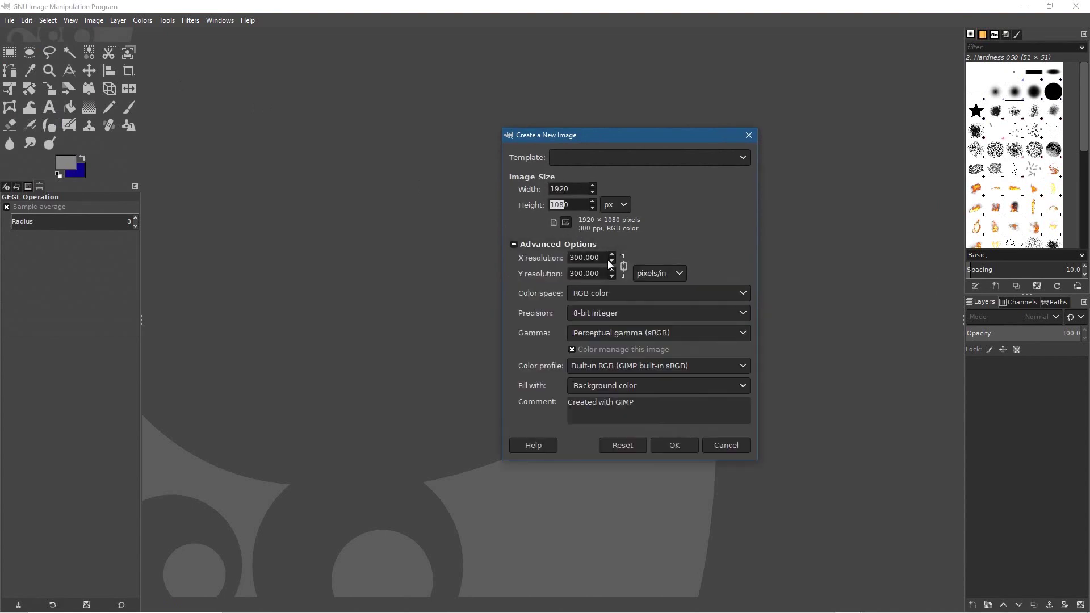
drag(604, 256, 556, 259)
text(72)
key(Tab)
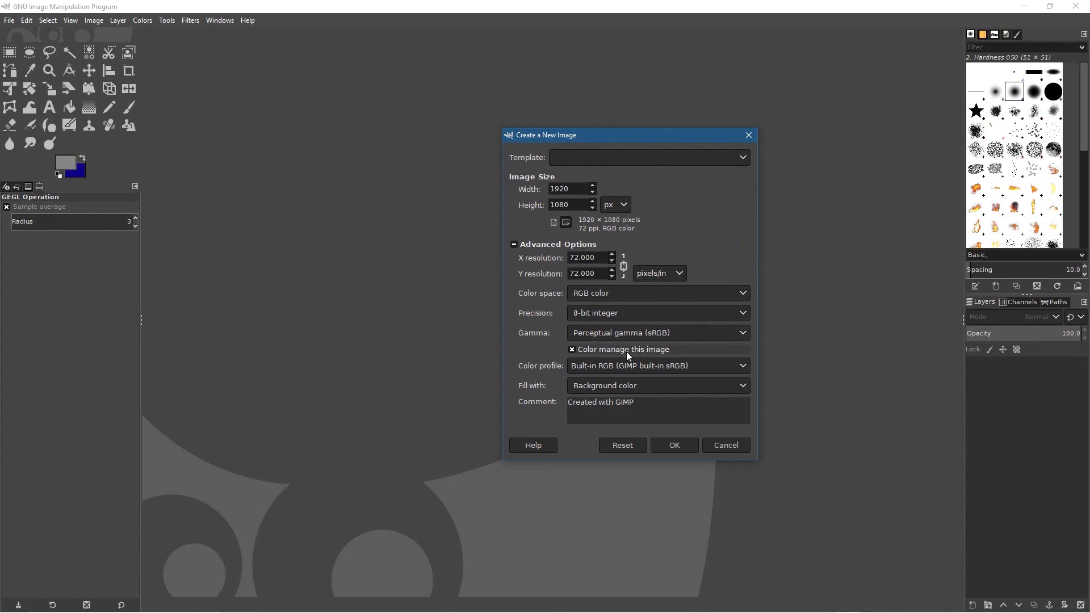
click(610, 388)
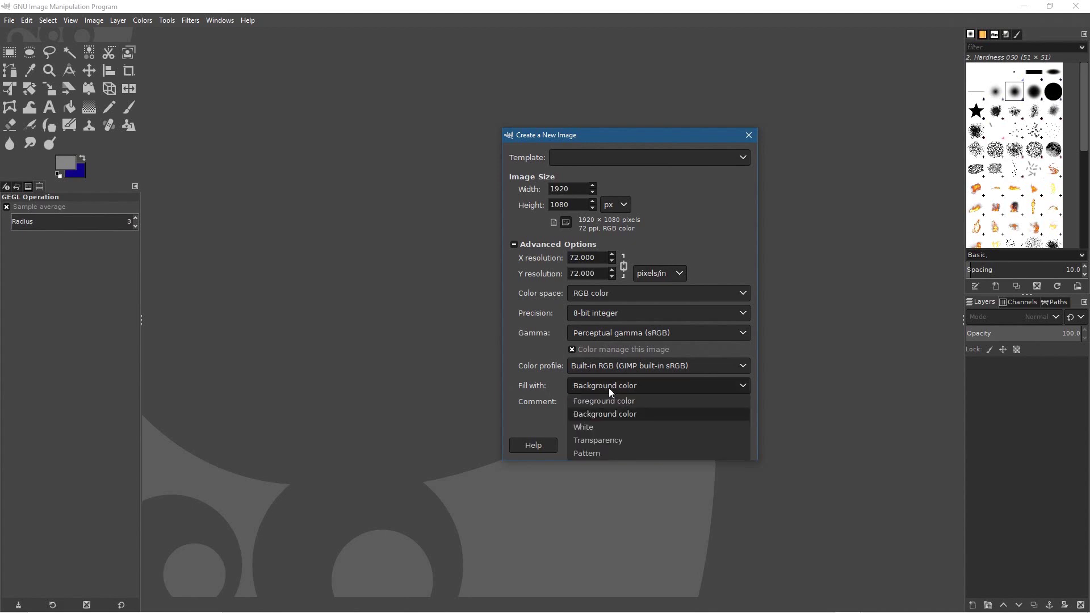
click(604, 439)
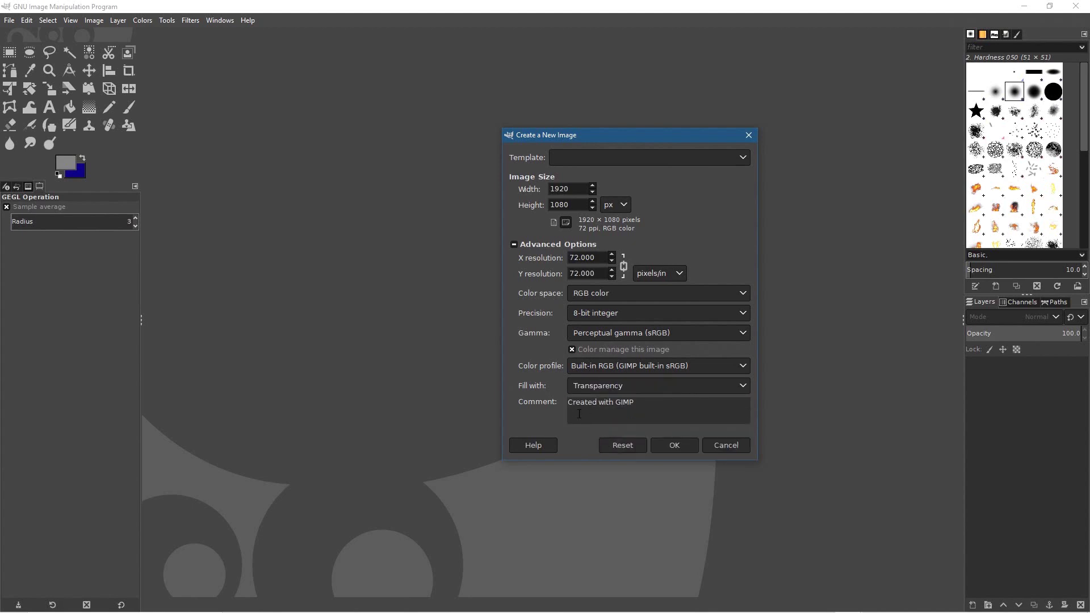
click(676, 446)
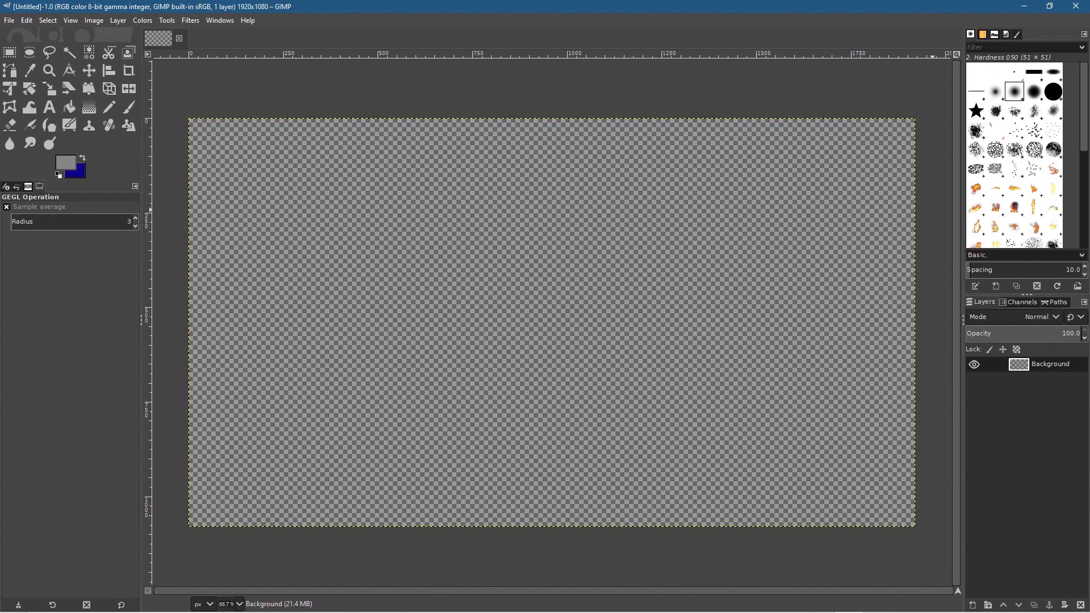
key(alt+Tab)
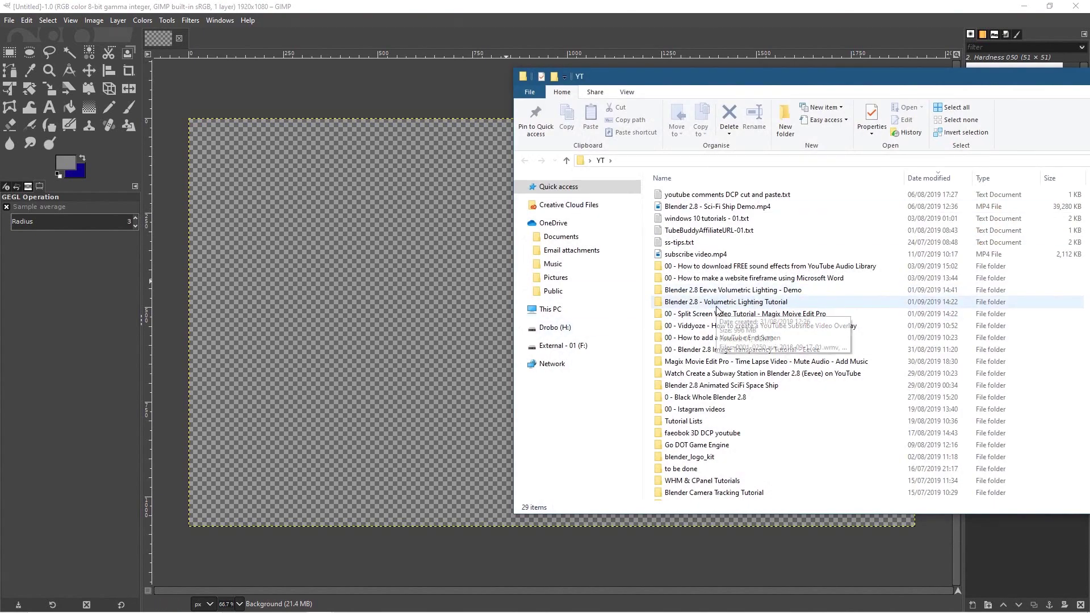
Preview untitled.jpg from the Blender 2.8 - Volumetric Lighting Tutorial folder, then drag it into GIMP as a layer.
double_click(716, 301)
click(687, 267)
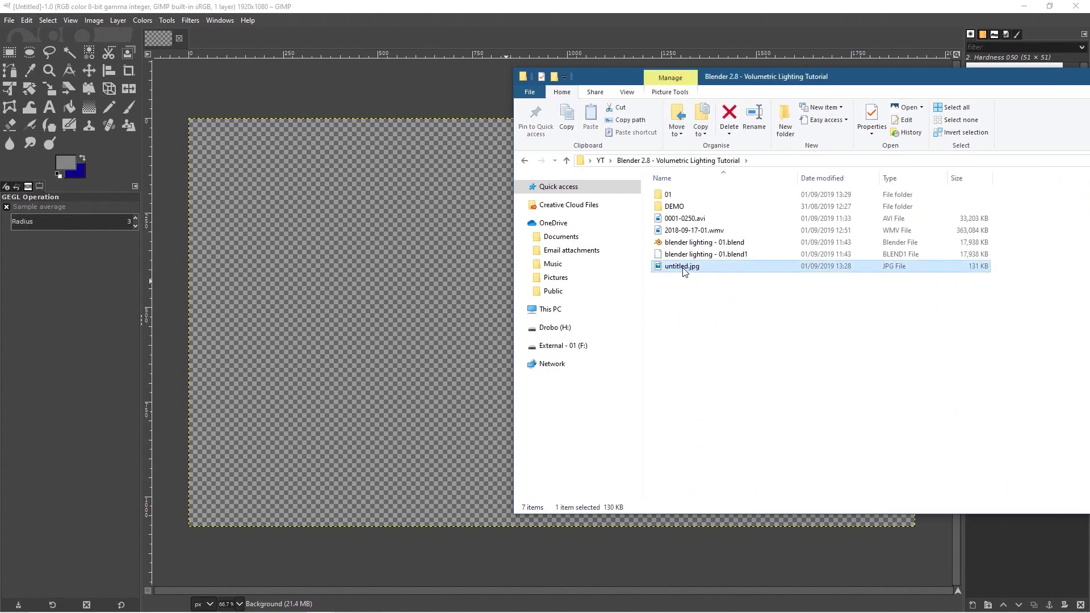
double_click(682, 267)
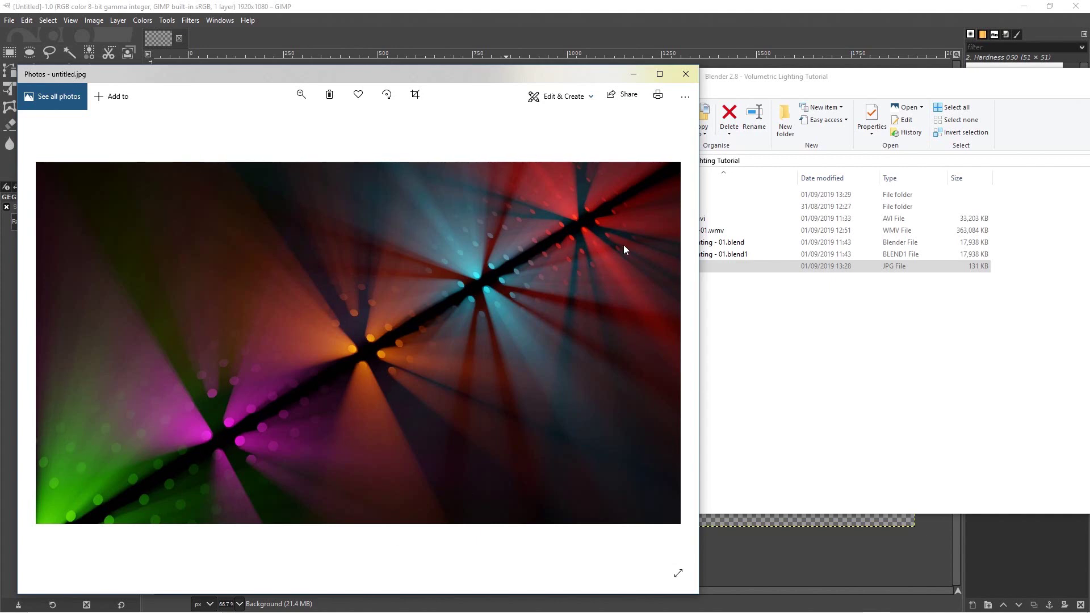
click(686, 74)
drag(687, 269, 349, 278)
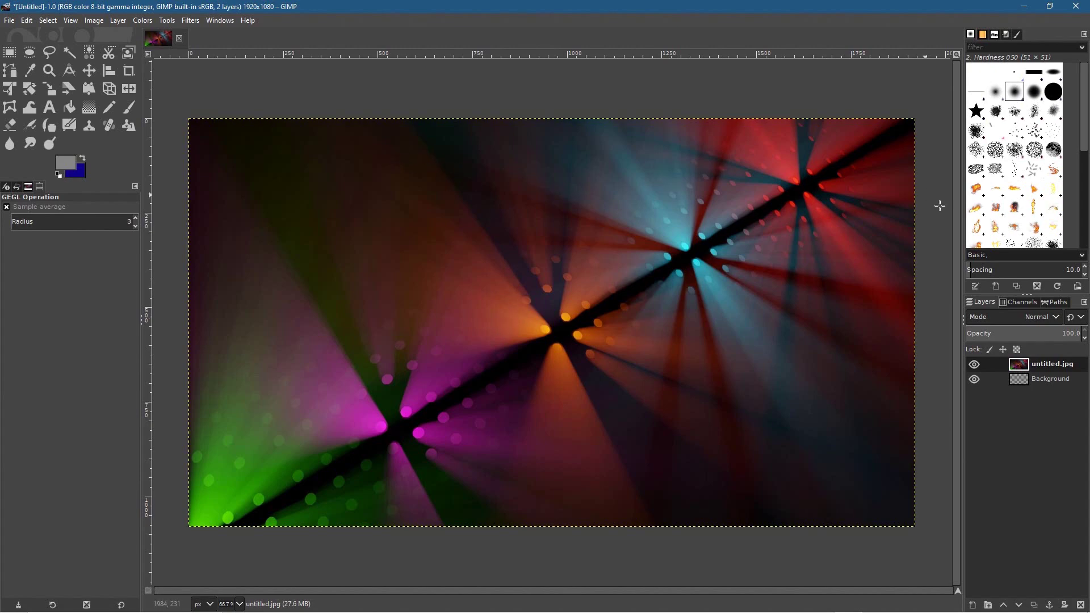
Drop logo.png onto the canvas, undo it, and add the white logo_w.png instead.
key(alt+Tab)
key(alt+Tab)
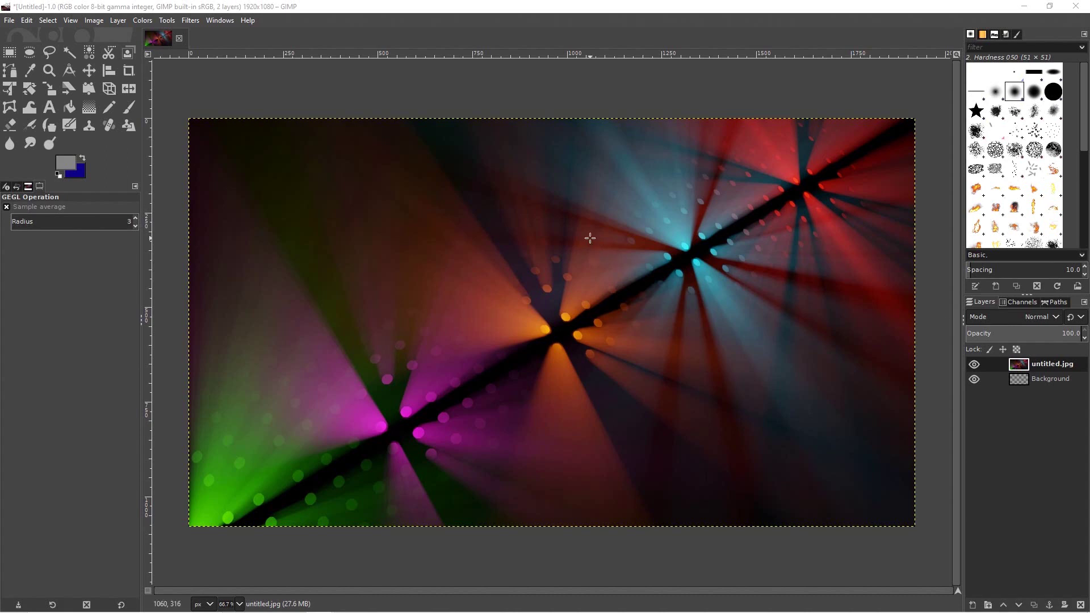
drag(590, 238, 591, 237)
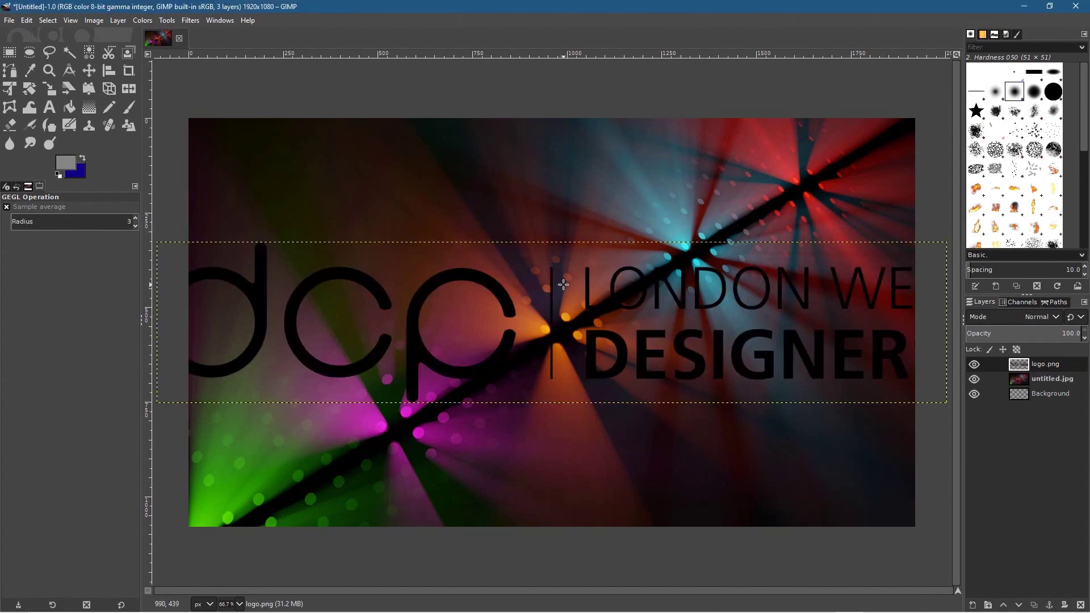
key(ctrl+z)
drag(670, 274, 715, 286)
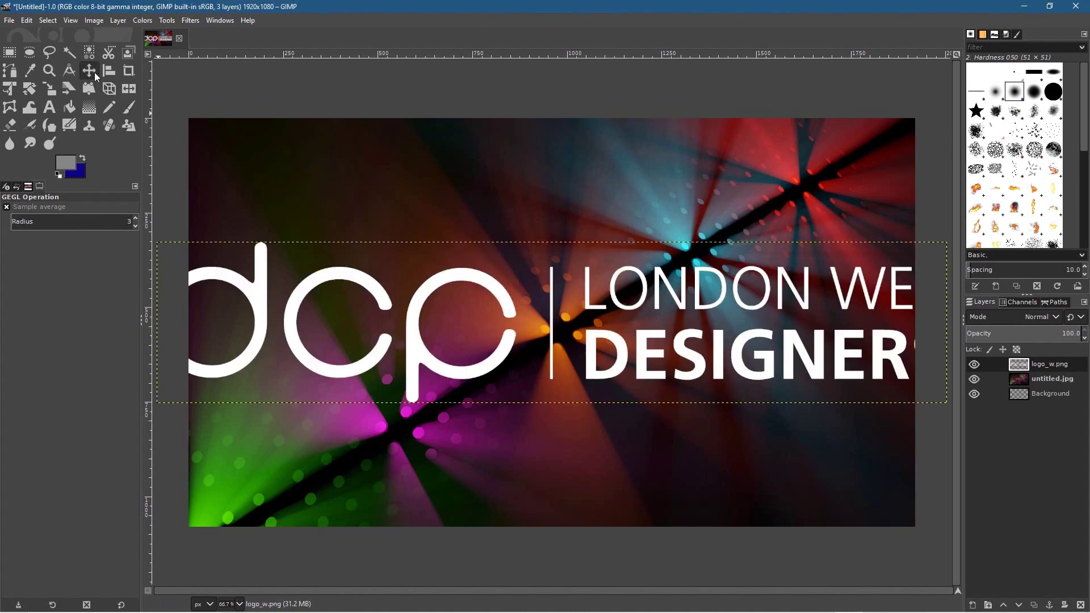
Scale the white logo layer down to 433 × 88 px and move it top-left.
click(50, 88)
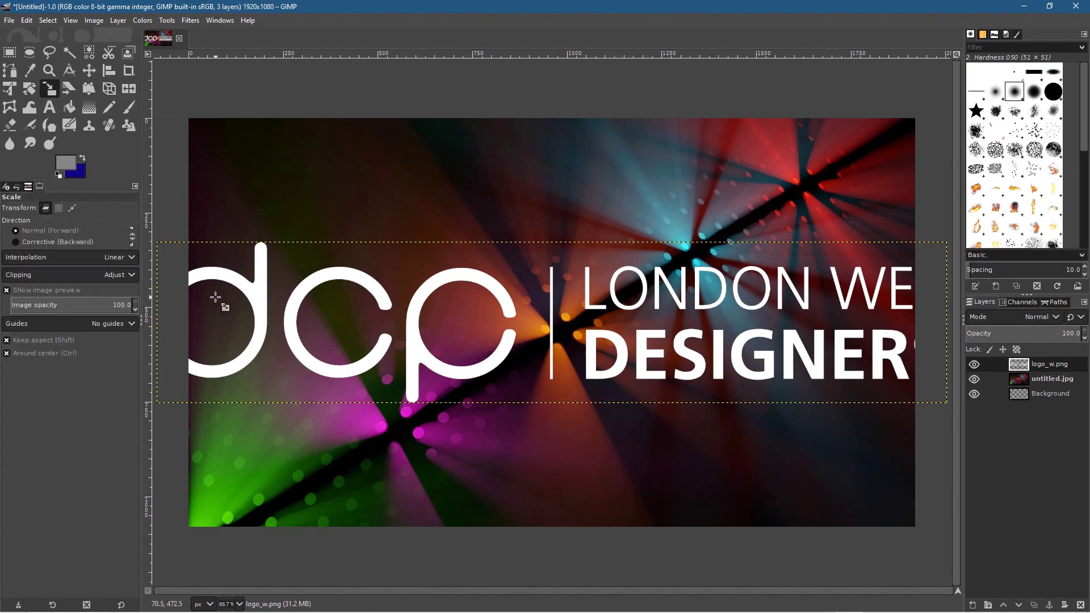
click(250, 281)
drag(159, 243, 353, 282)
drag(554, 319, 676, 318)
drag(759, 321, 793, 324)
drag(560, 324, 292, 194)
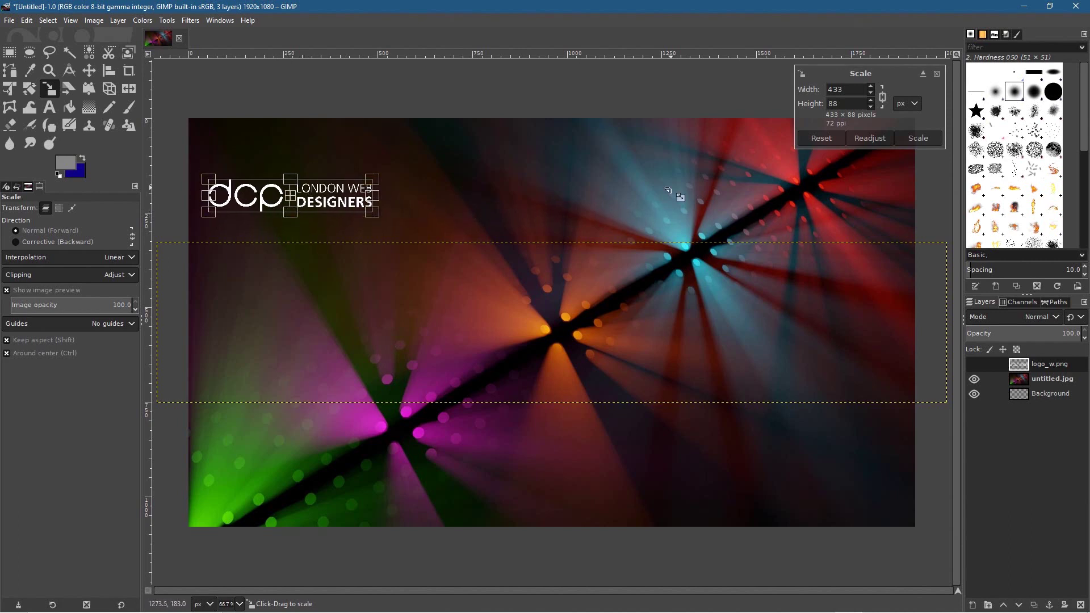
click(918, 138)
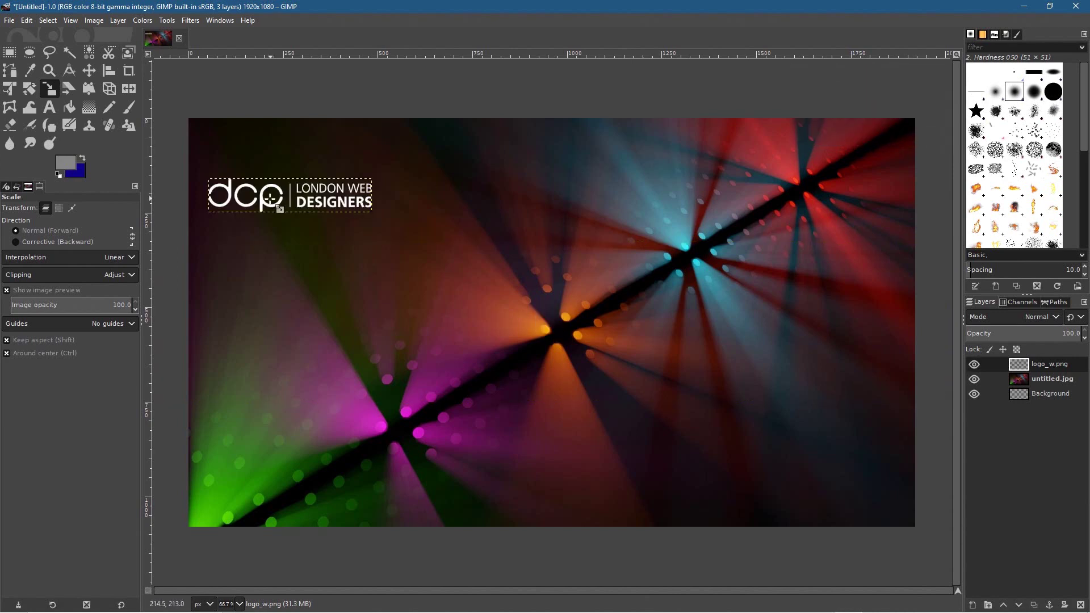
Align the logo's centre horizontally relative to the image using the Align tool.
click(109, 70)
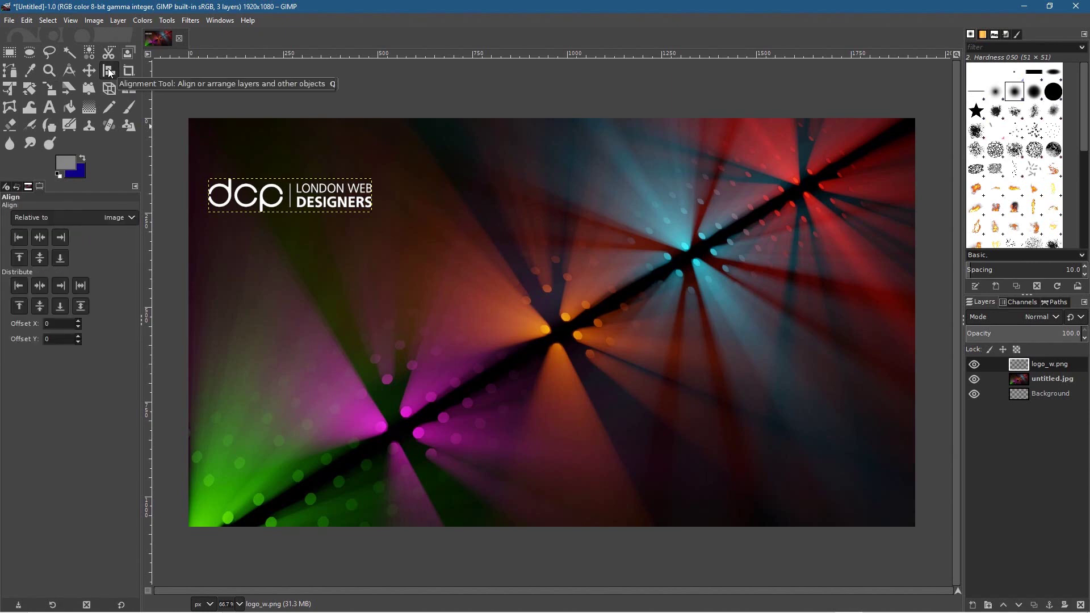
click(260, 199)
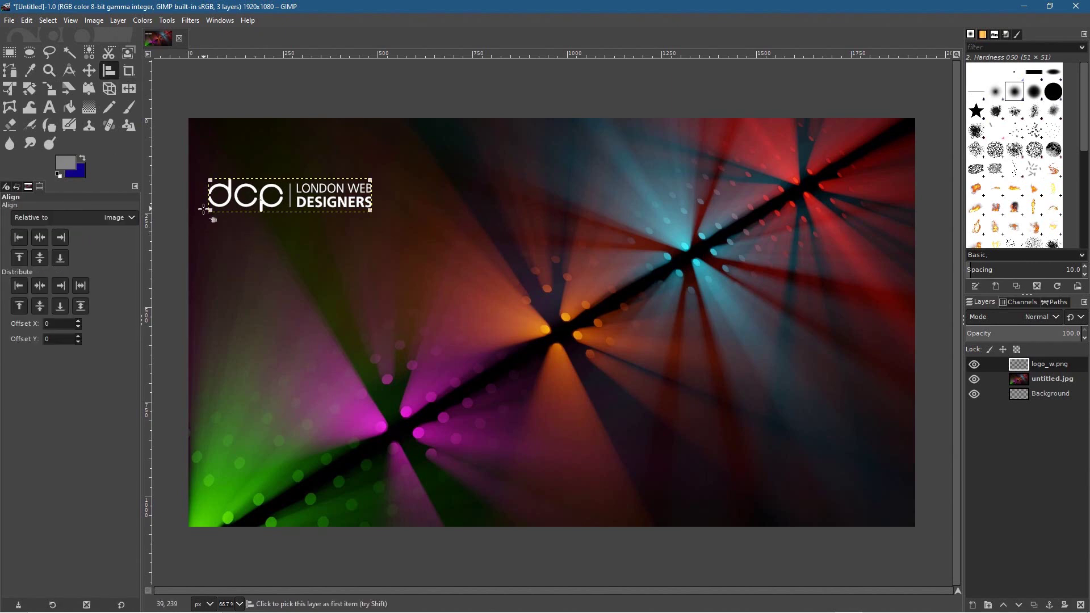
click(56, 217)
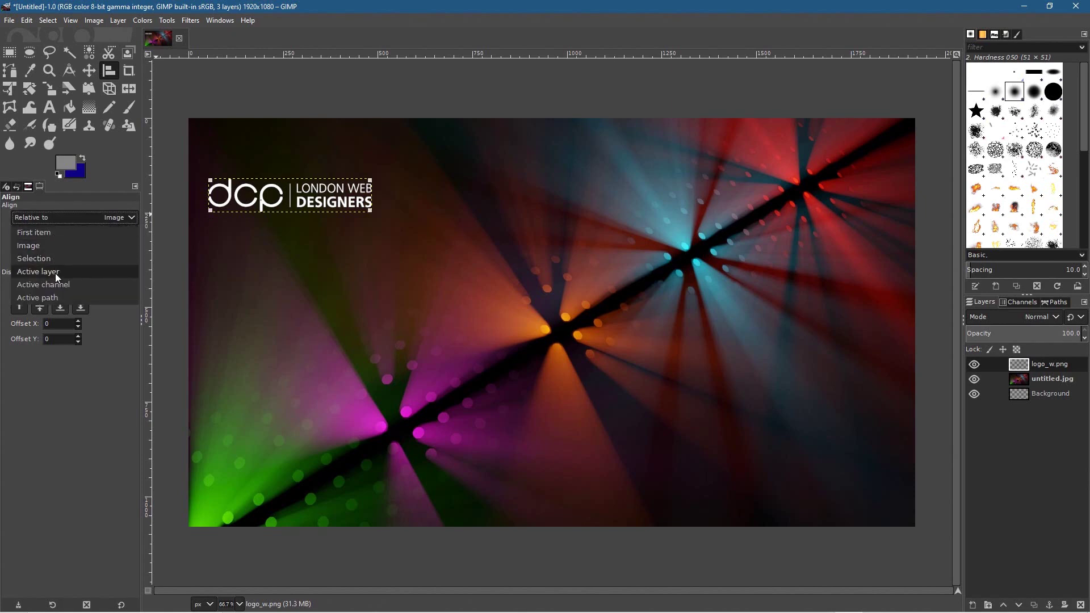
click(52, 250)
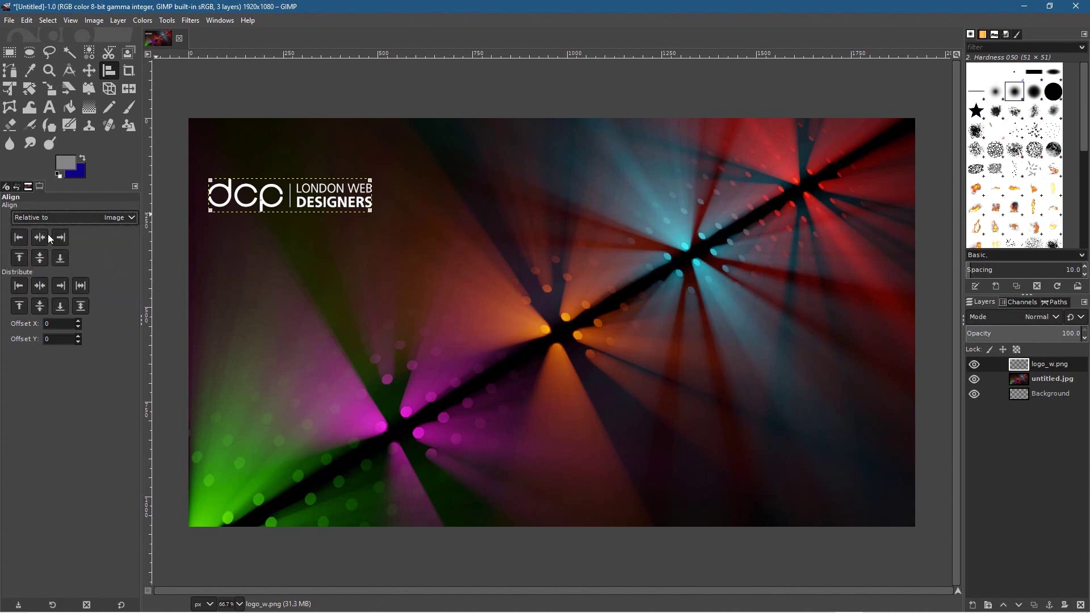
click(41, 238)
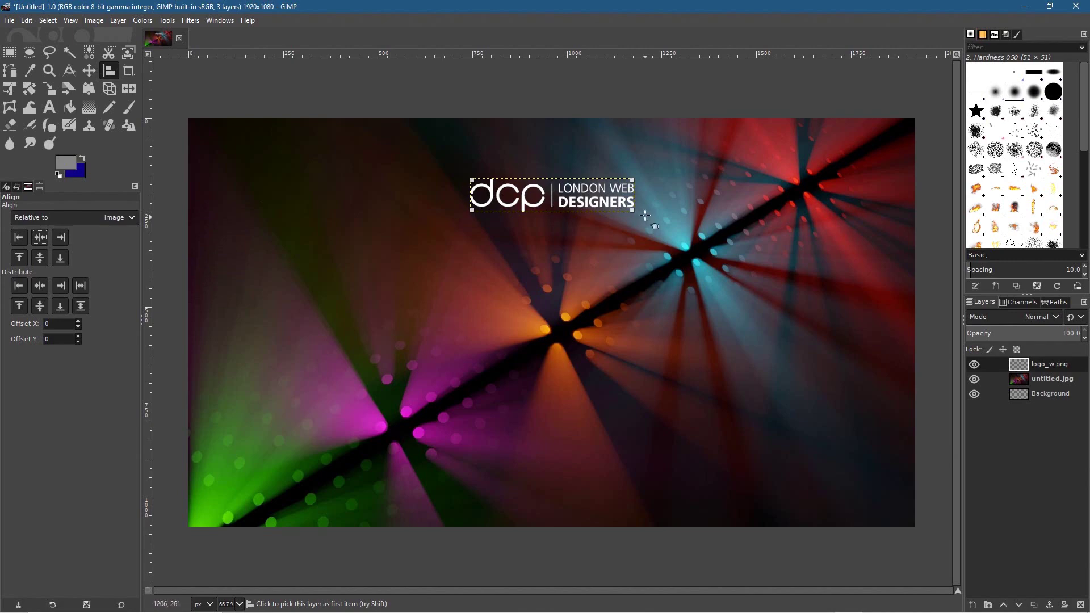
click(9, 21)
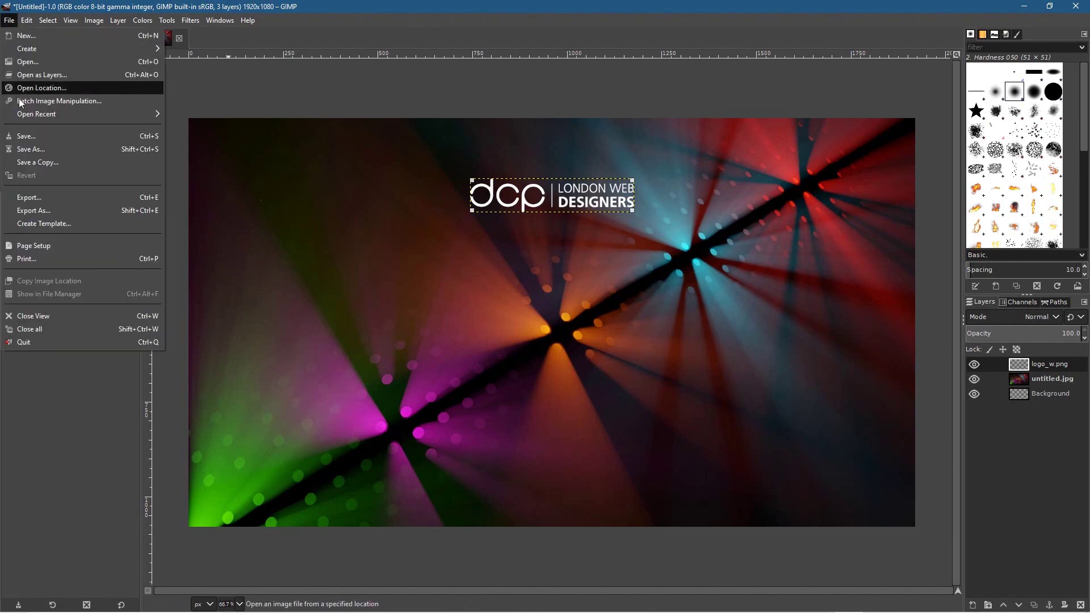
In Save As, go to Desktop > How to create custom Google Chrome Background.
click(36, 147)
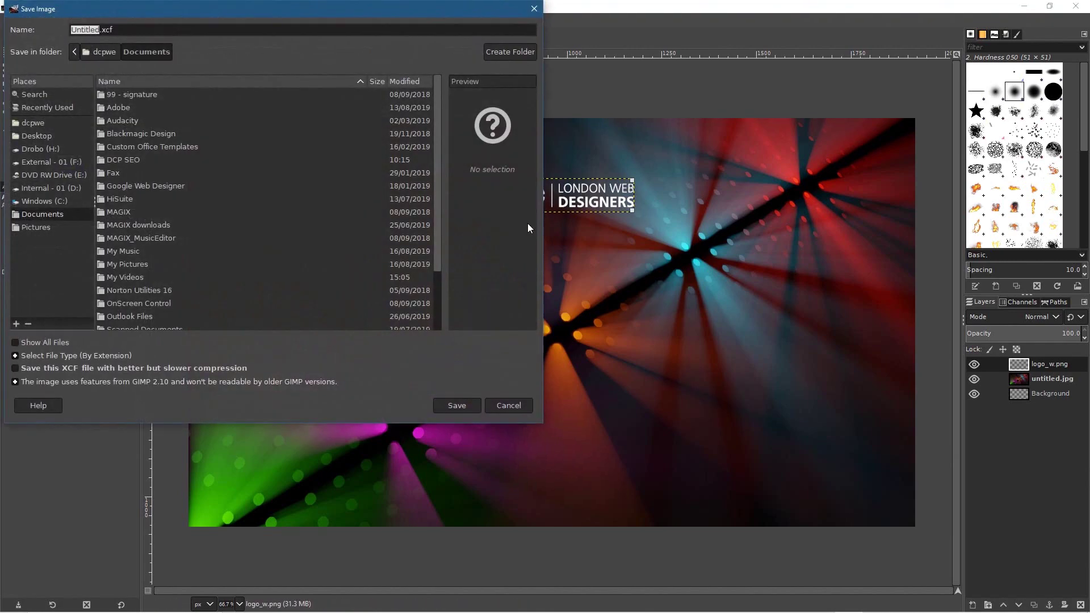
click(37, 136)
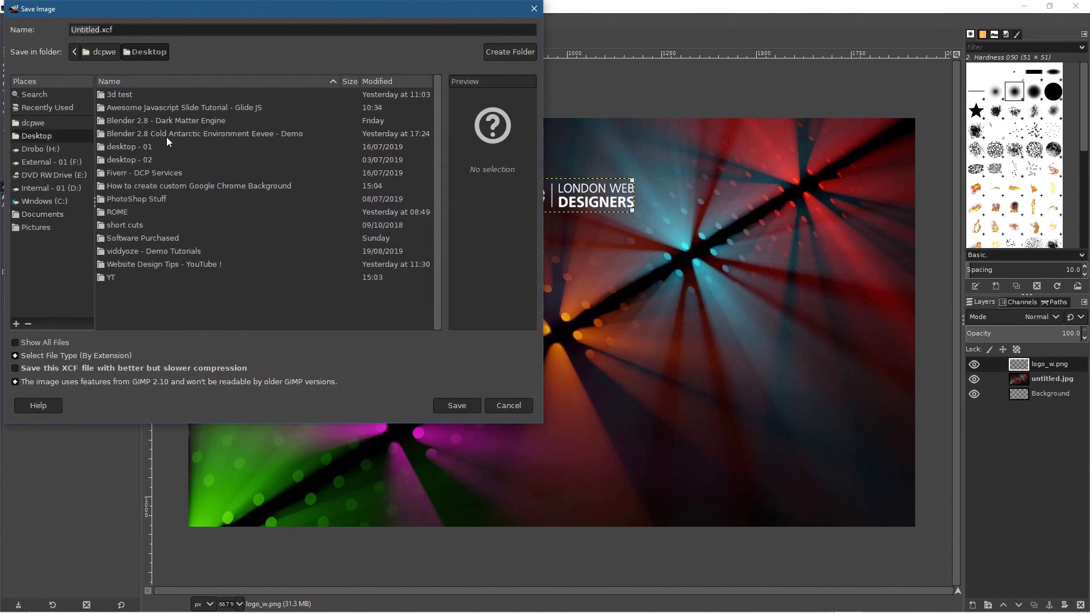
click(162, 186)
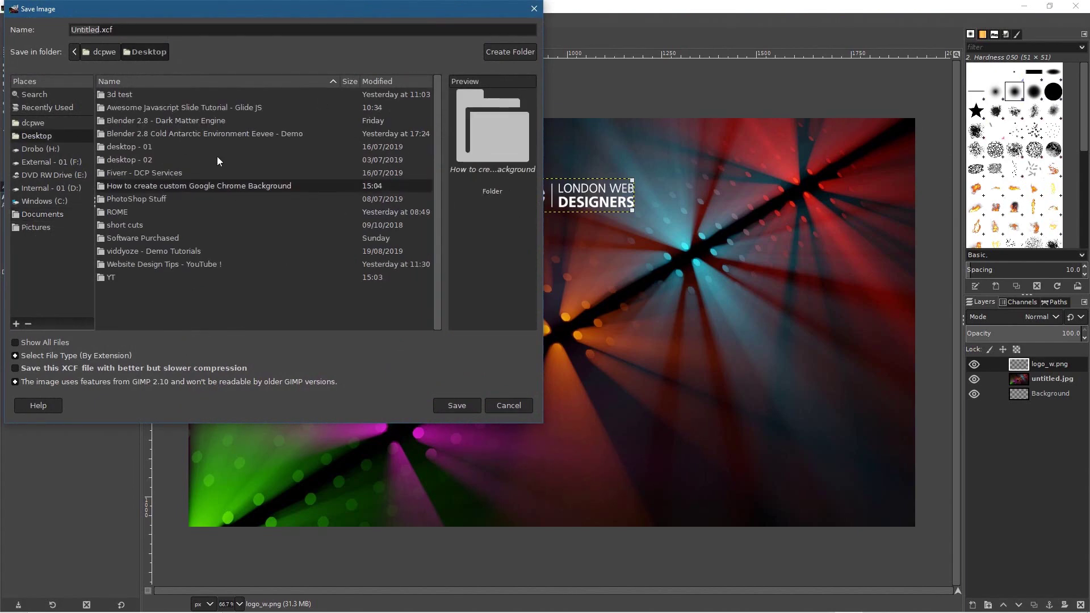
double_click(225, 187)
Name the file 'google chrome bg -01' and save it as an XCF.
click(100, 30)
drag(78, 28, 17, 30)
text(back)
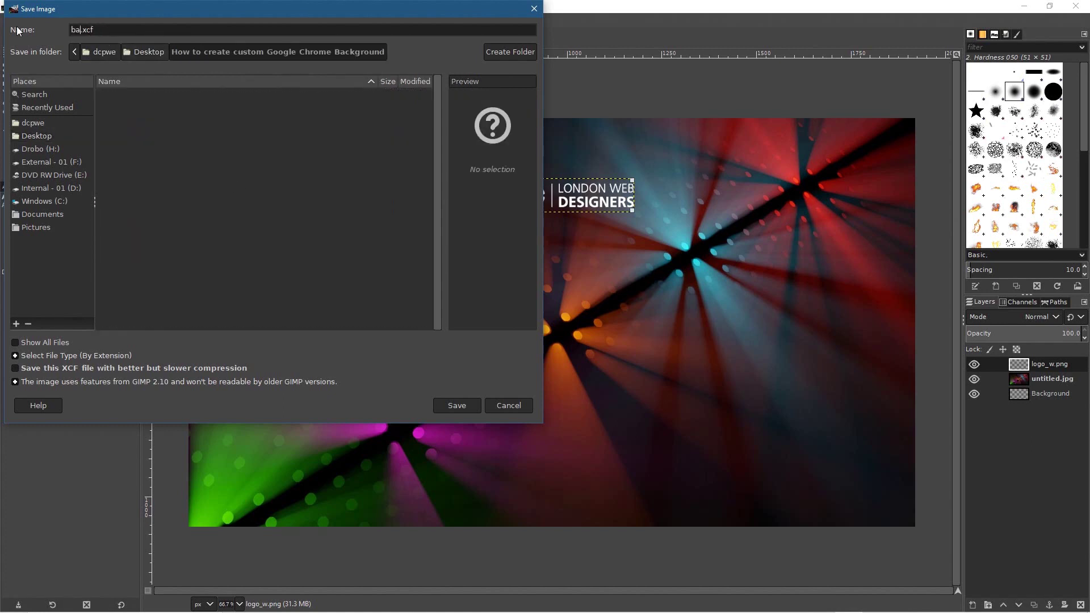
key(BackSpace)
key(BackSpace)
key(BackSpace)
text(g)
key(BackSpace)
key(BackSpace)
text(gog)
key(BackSpace)
text(ogle chrome bg -01)
click(459, 407)
In Export As, pick JPEG image as the export file type.
click(9, 21)
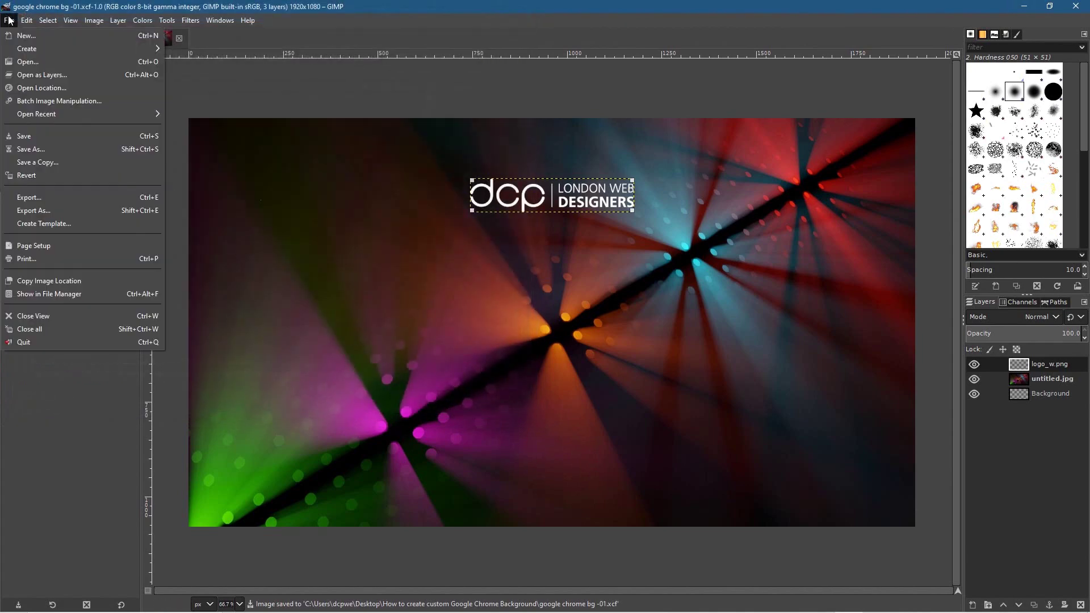
click(53, 210)
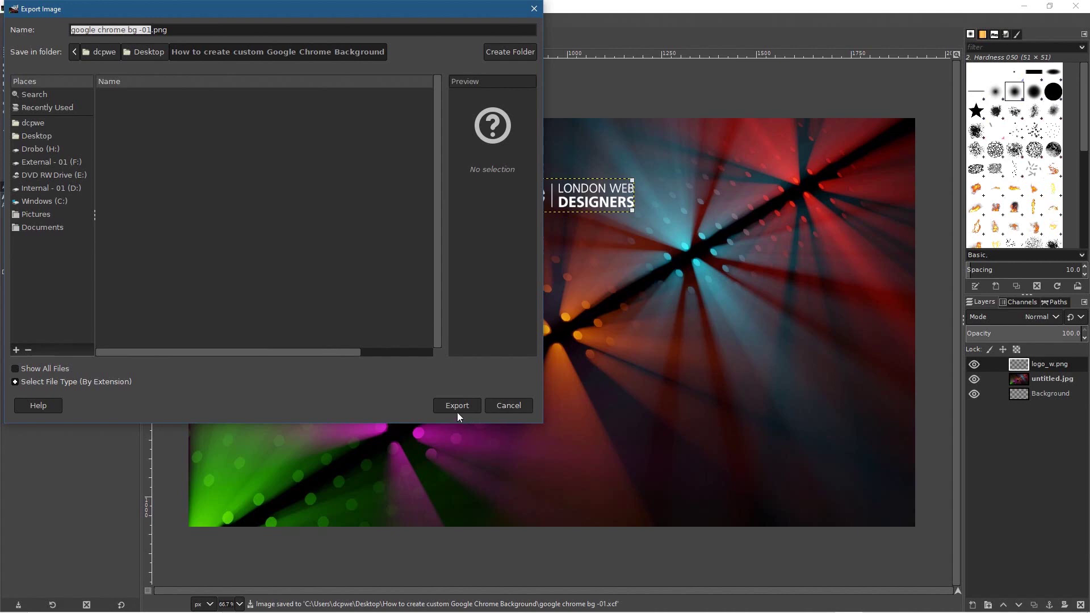
click(54, 369)
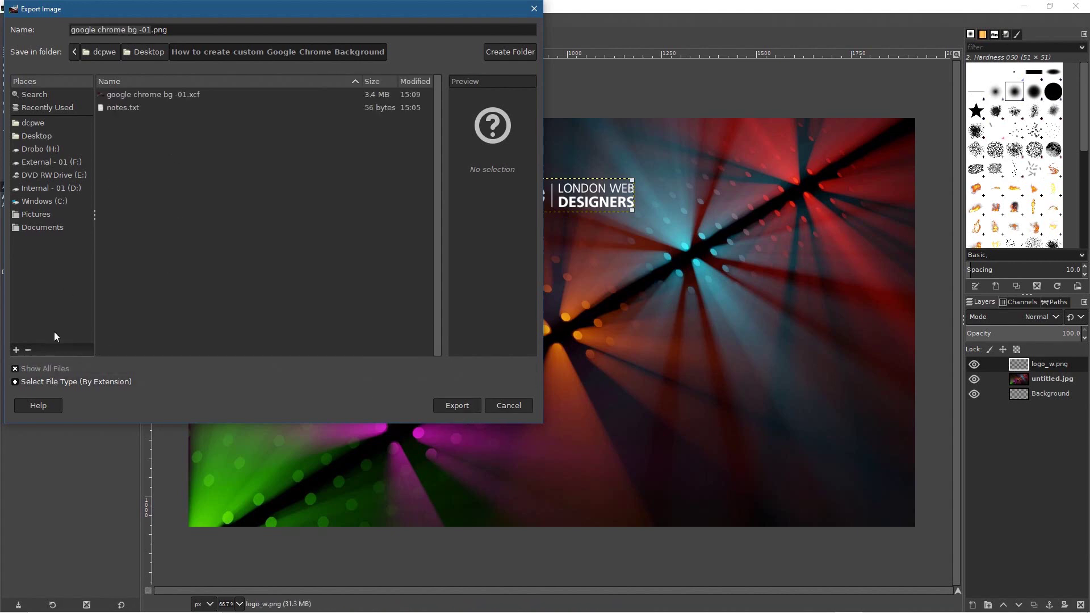
click(25, 369)
click(51, 382)
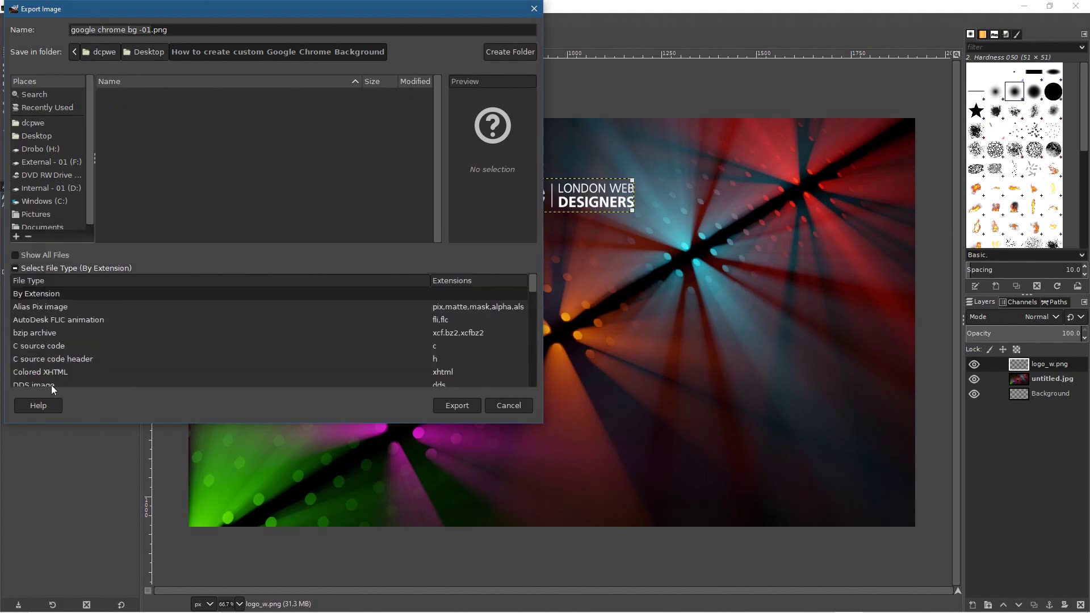
scroll(115, 353, down, 15)
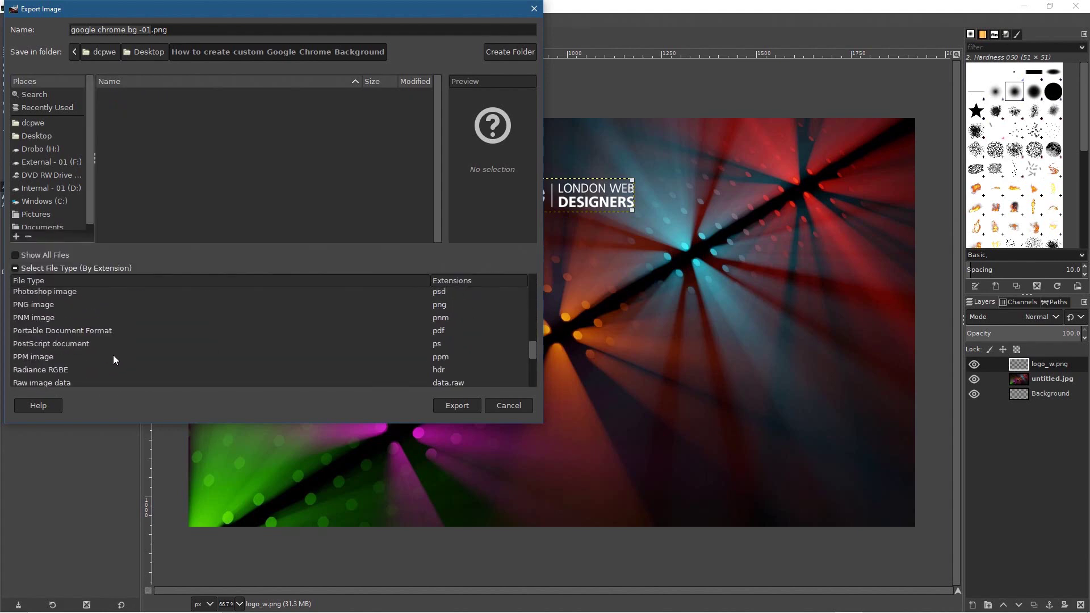
scroll(114, 355, up, 10)
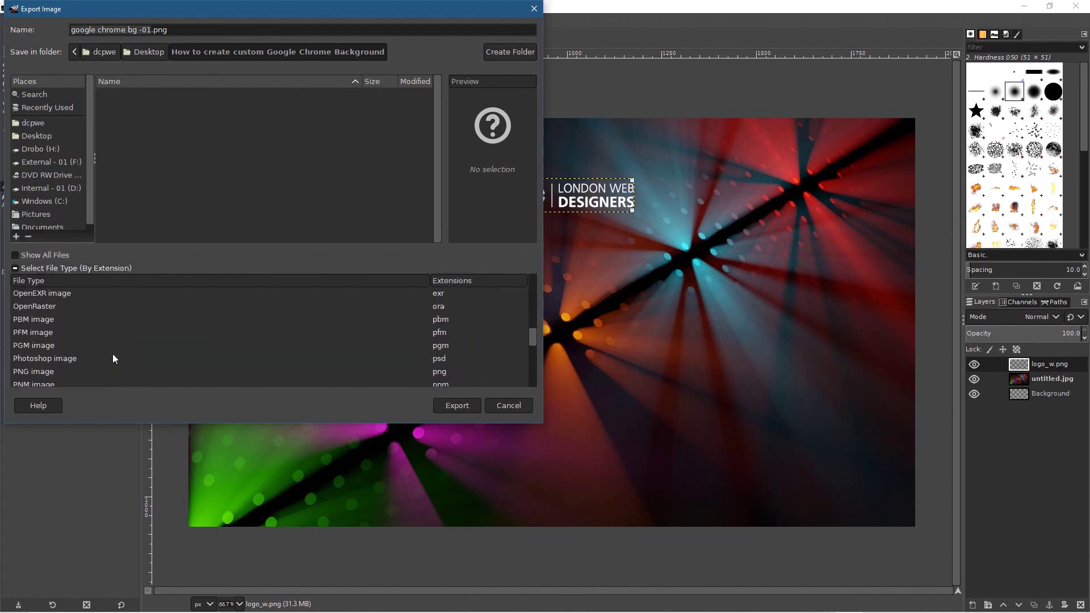
click(40, 331)
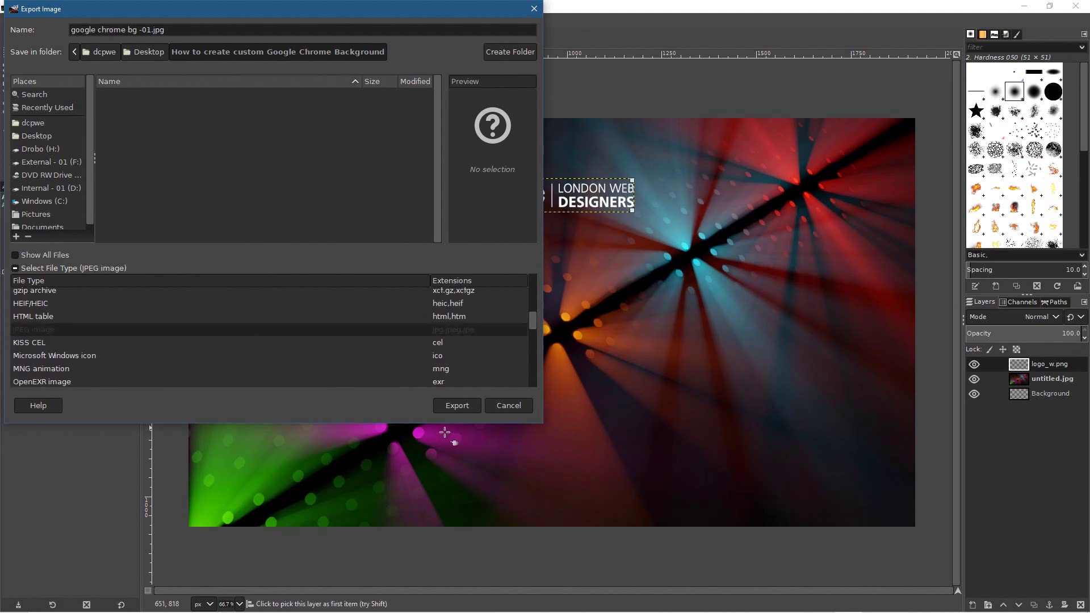
Export google chrome bg -01.jpg with the default quality settings and minimise GIMP.
click(459, 407)
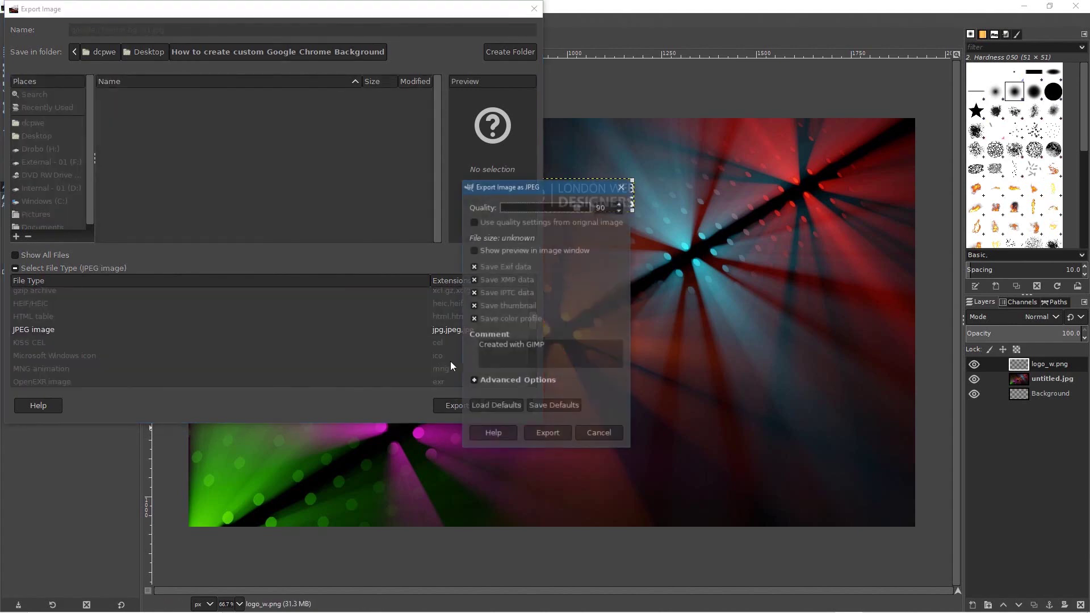
click(547, 434)
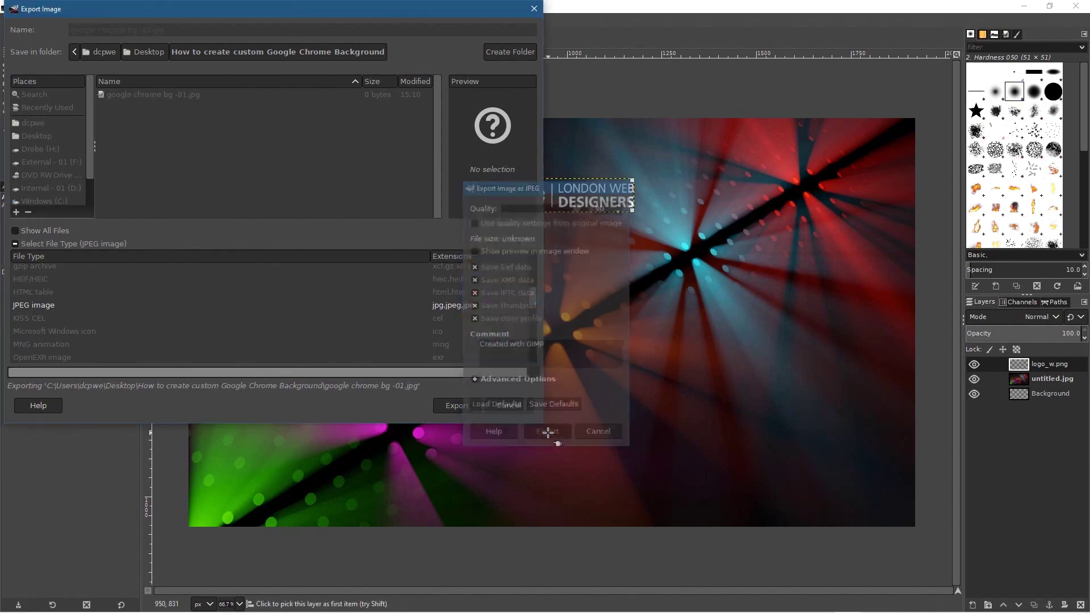
click(1023, 6)
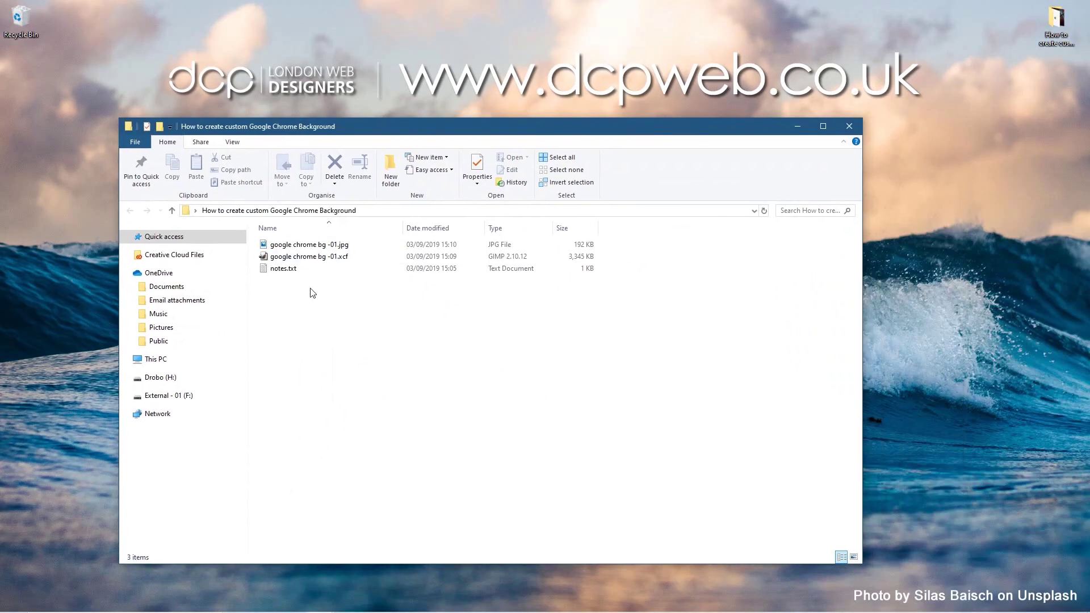
Preview the exported google chrome bg -01.jpg in Photos, then bring up Chrome's new tab page.
click(316, 257)
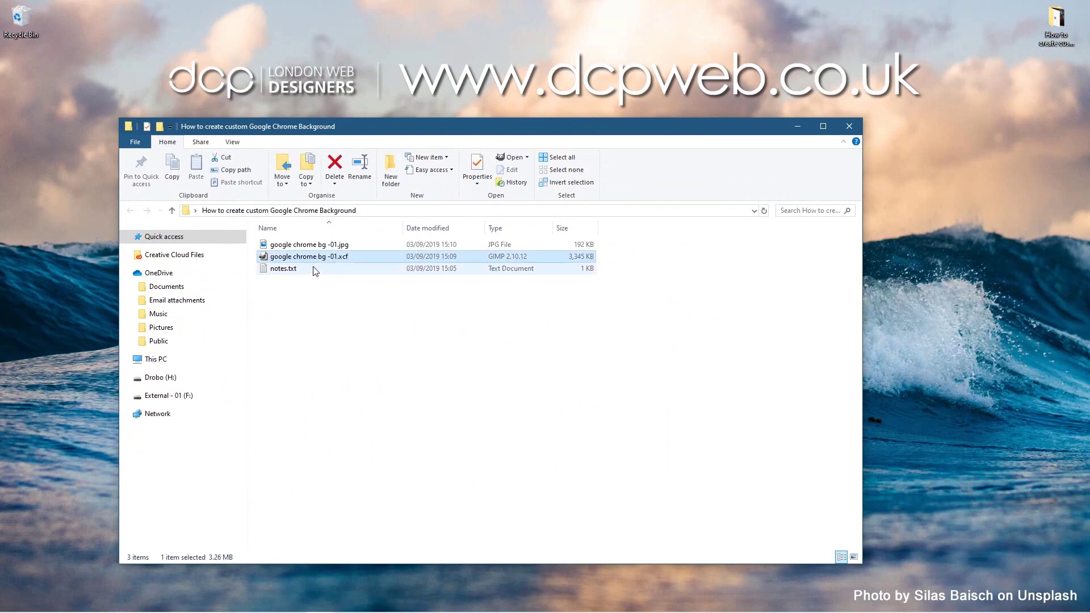
double_click(301, 244)
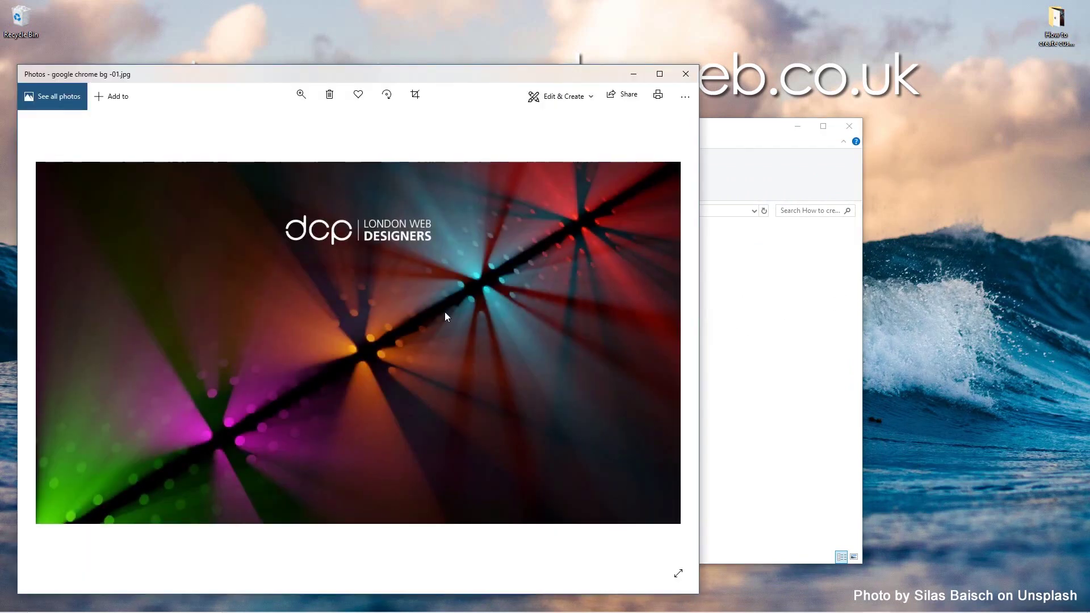
click(686, 73)
mouse_move(880, 610)
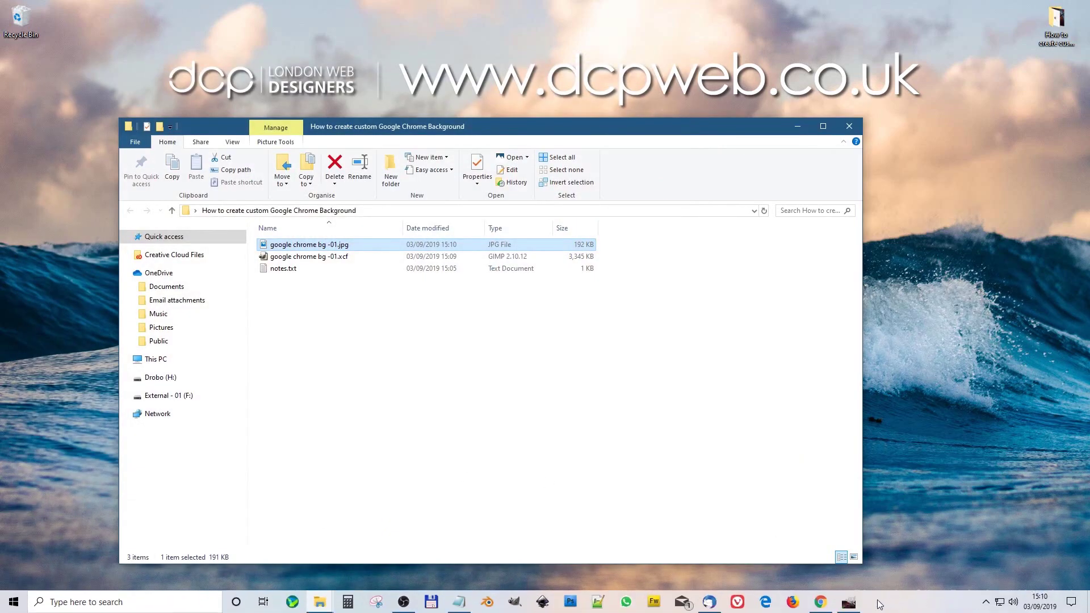
click(821, 603)
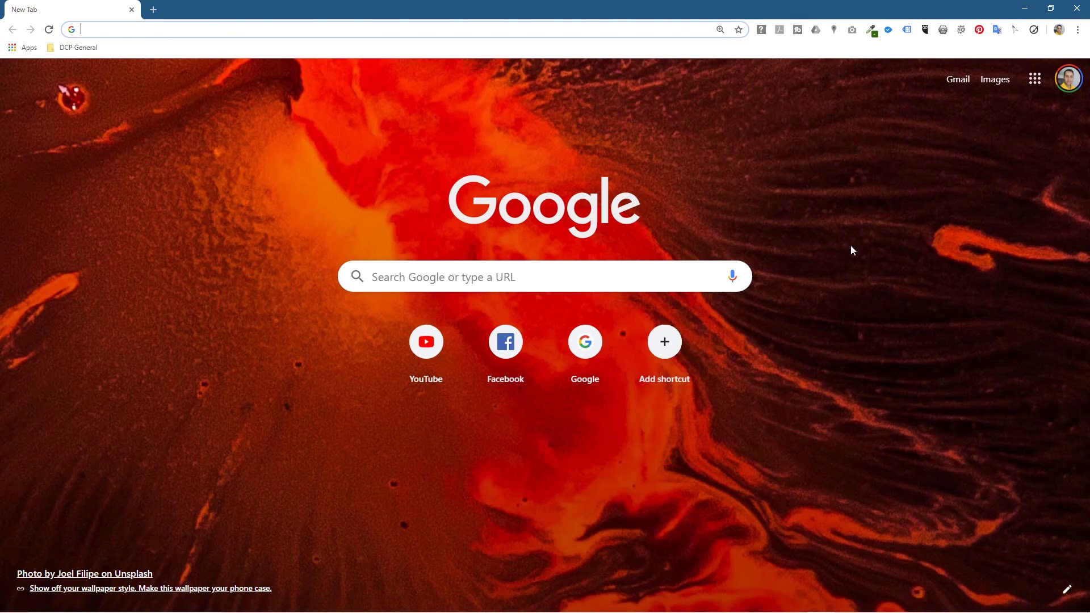
Upload google chrome bg -01.jpg from the Desktop folder as Chrome's new-tab background, then return to GIMP.
click(1068, 592)
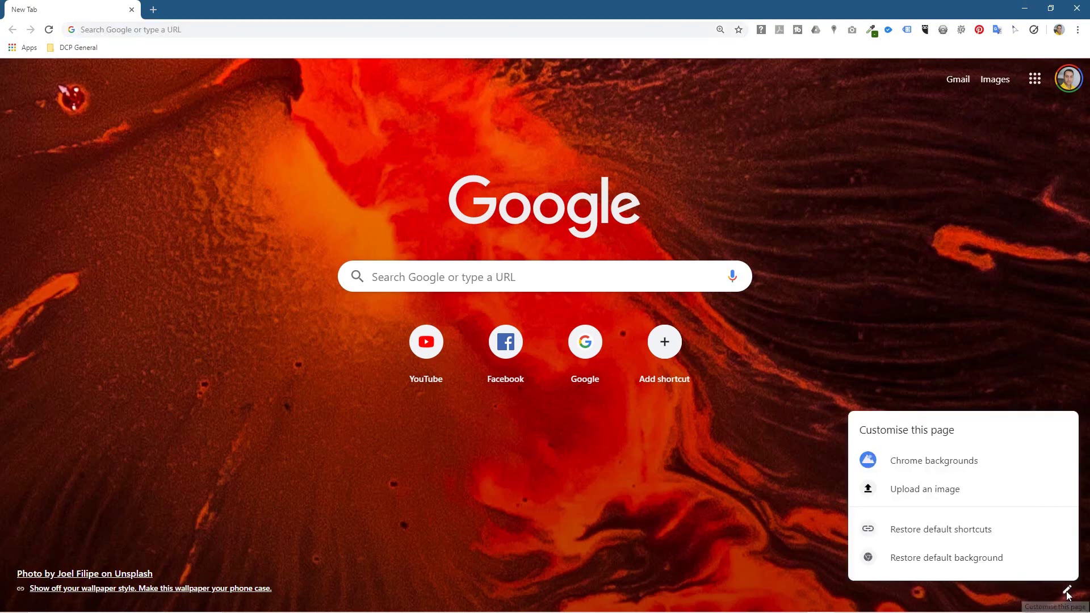
click(931, 495)
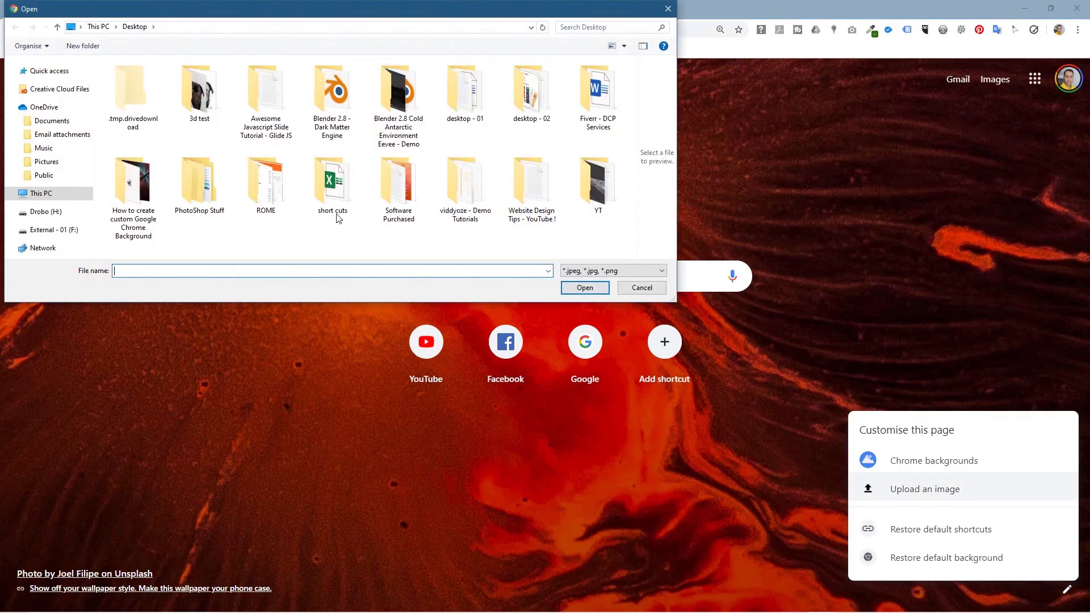
click(43, 193)
double_click(328, 103)
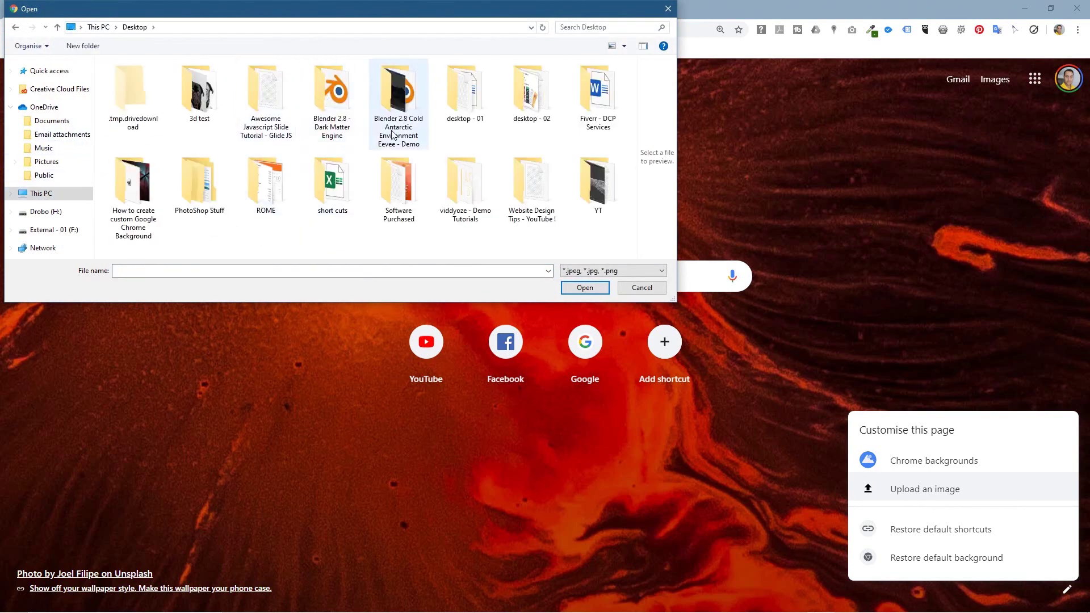
double_click(131, 193)
click(132, 96)
click(584, 287)
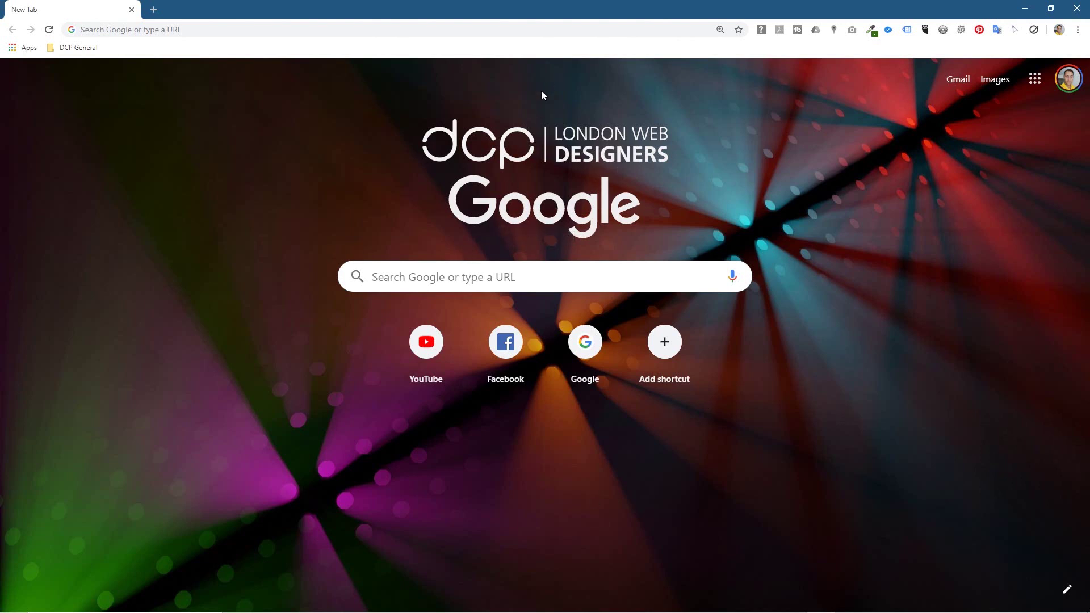
mouse_move(626, 607)
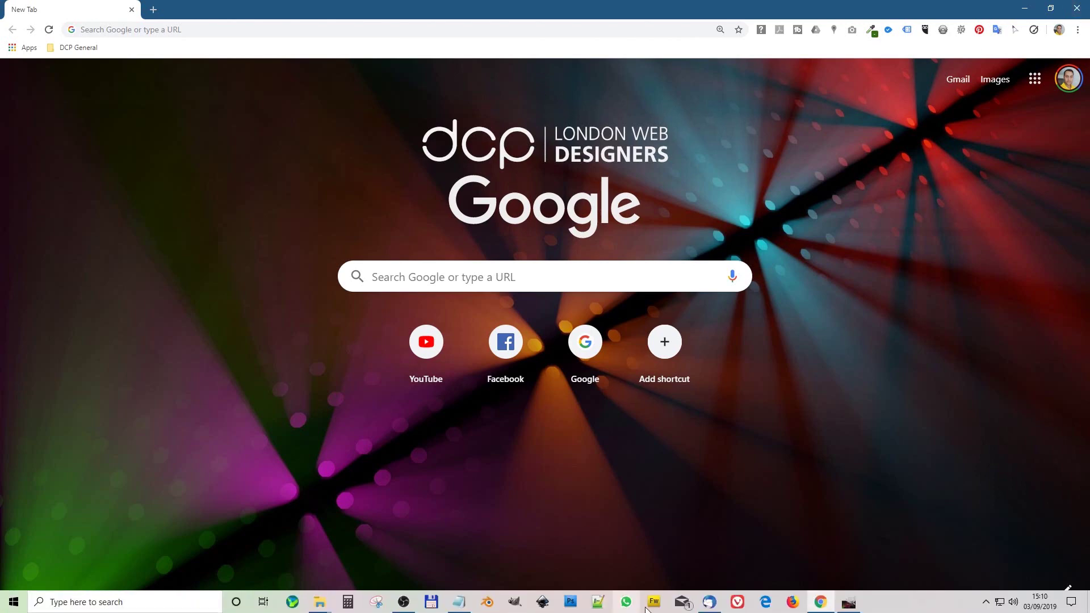
click(848, 603)
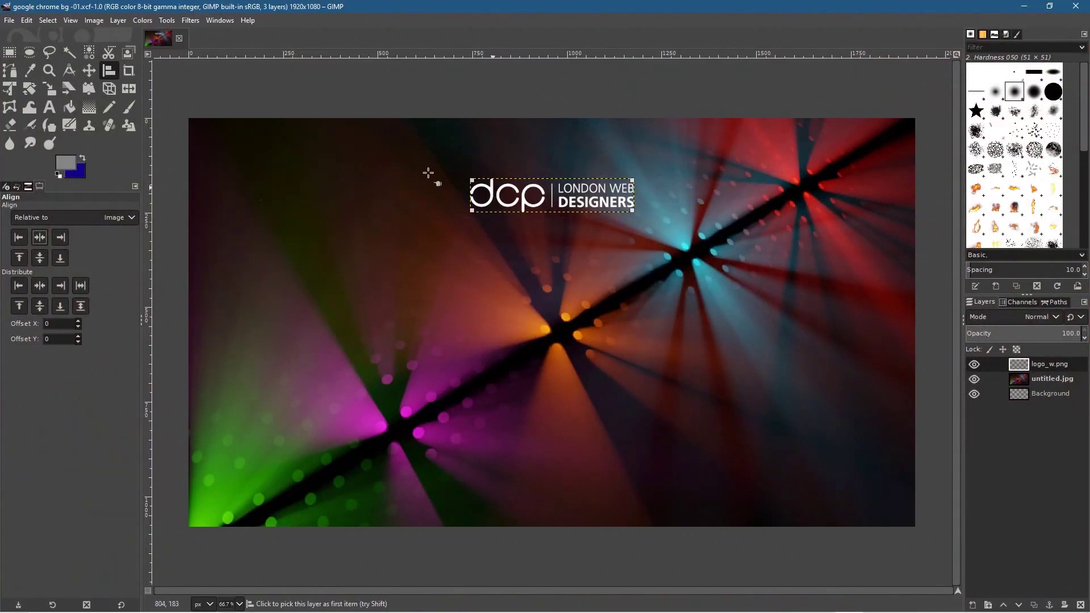
Nudge the DCP logo layer up a few pixels with the Move tool.
click(90, 71)
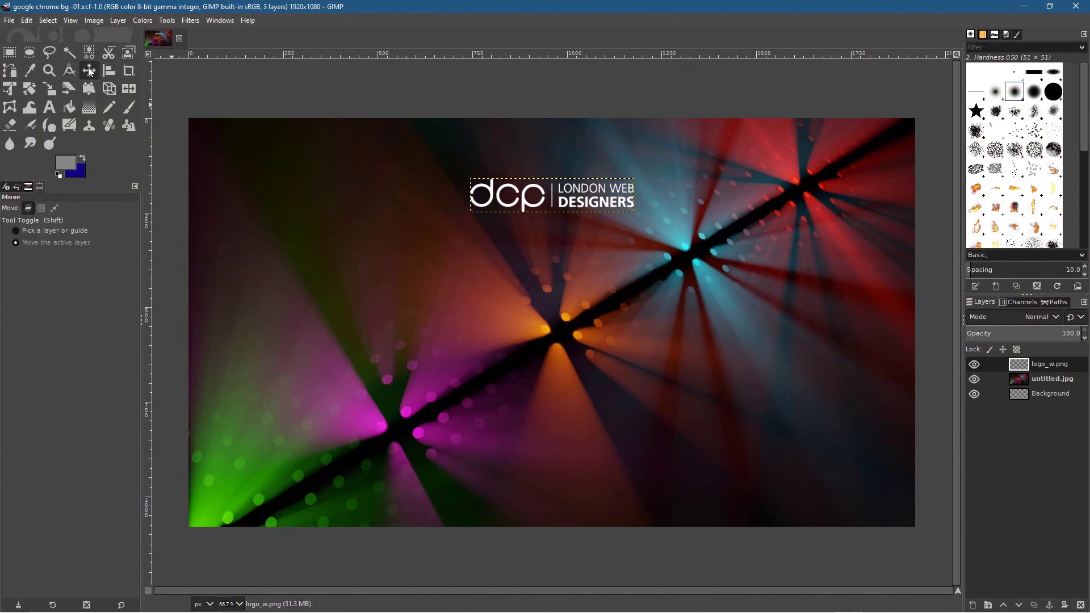
click(549, 211)
key(Up)
key(Up)
key(Up)
key(Up)
key(Up)
key(Up)
key(Up)
key(Up)
key(Up)
key(Up)
key(Up)
key(Up)
key(Up)
key(Up)
key(Up)
key(Up)
key(Up)
key(Up)
key(Up)
key(Up)
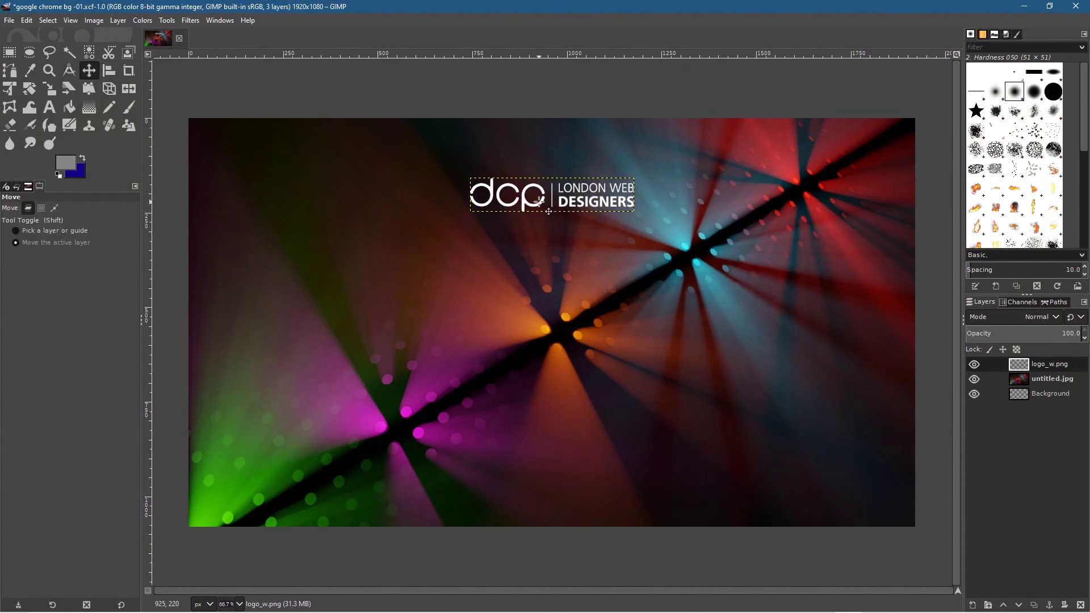
key(Up)
key(Up)
key(Up)
key(Up)
key(Up)
key(Up)
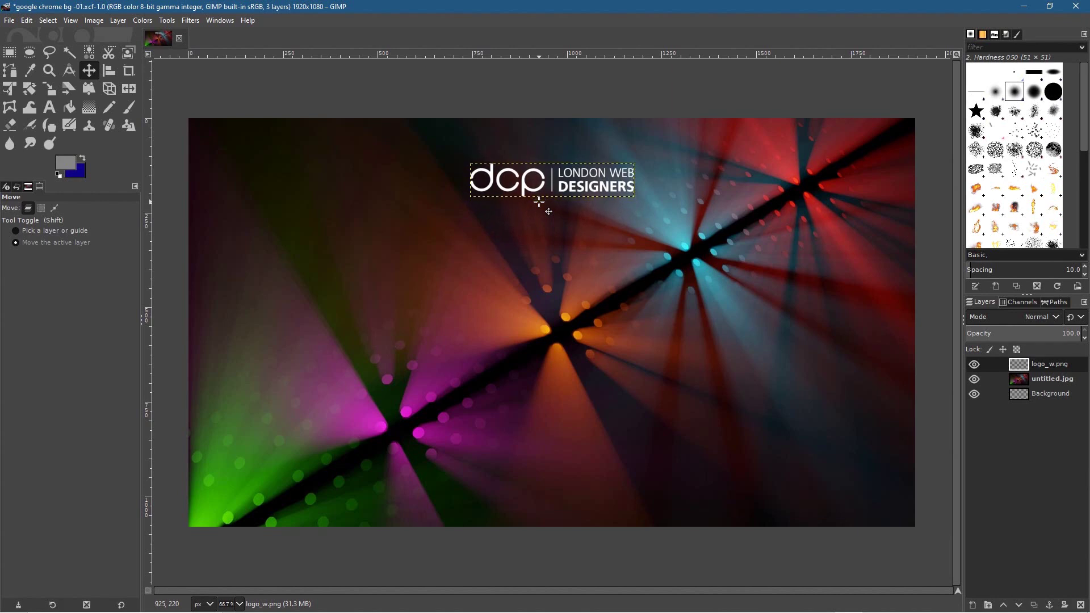
Save the project and re-export it, replacing google chrome bg -01.jpg.
key(ctrl+s)
click(9, 21)
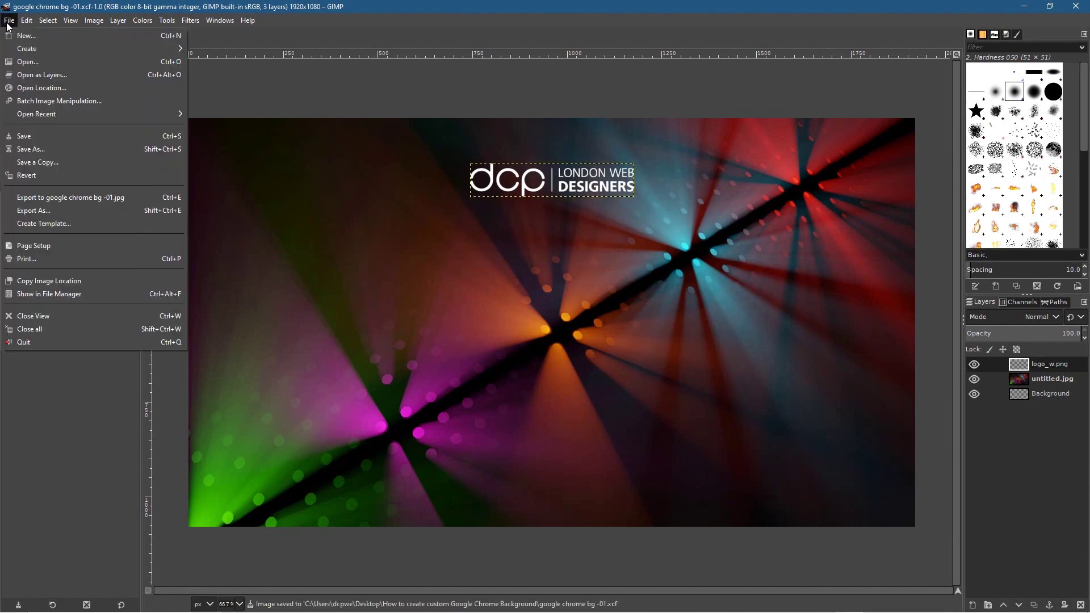
click(34, 208)
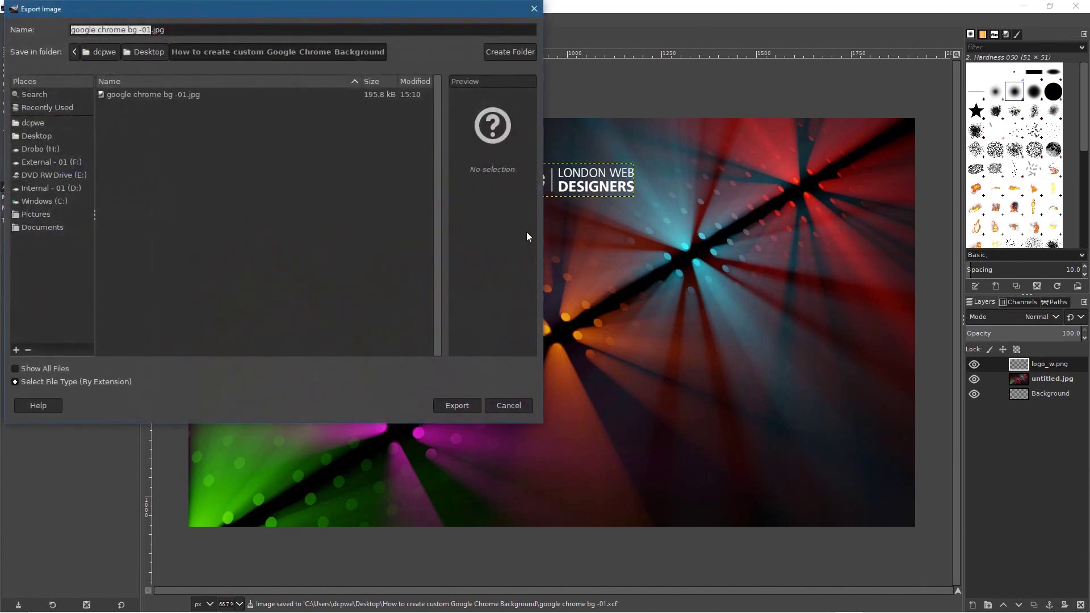
click(475, 406)
click(323, 264)
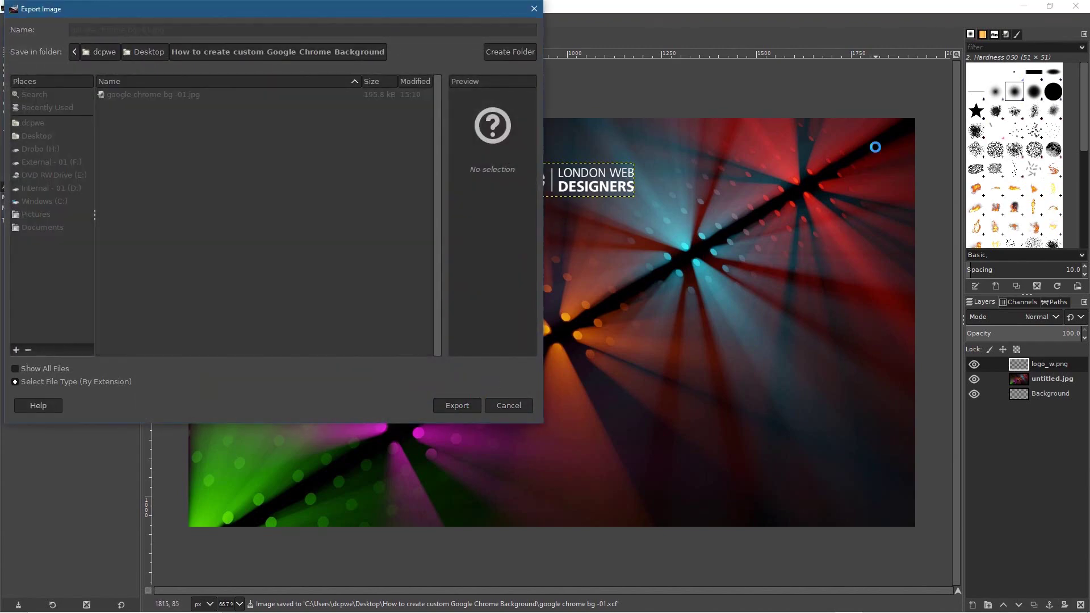
click(548, 436)
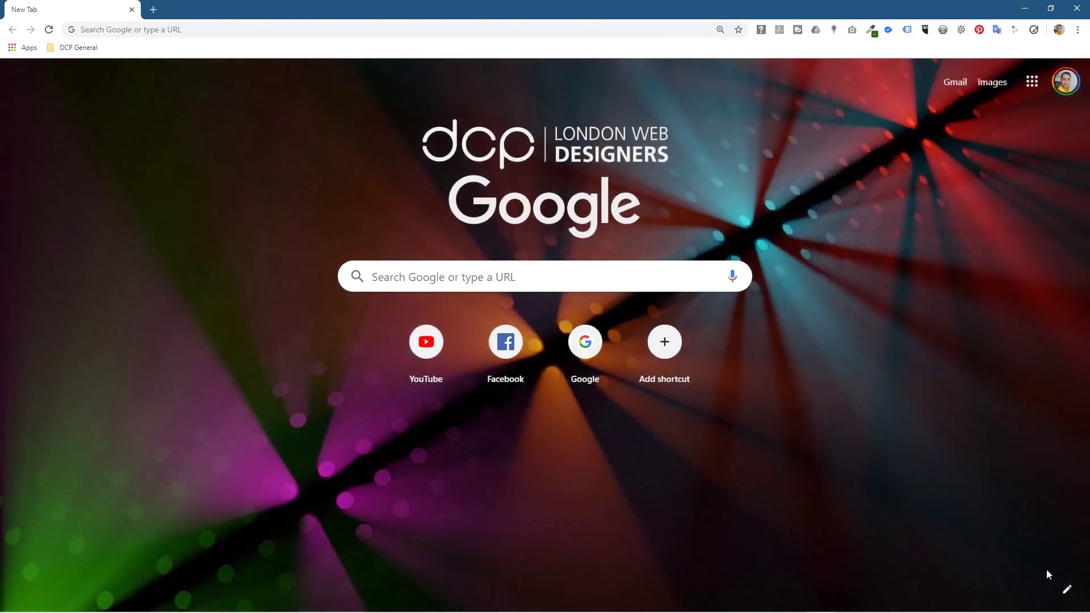
Upload the updated google chrome bg -01.jpg as Chrome's new-tab background image.
click(1066, 590)
click(902, 492)
double_click(132, 98)
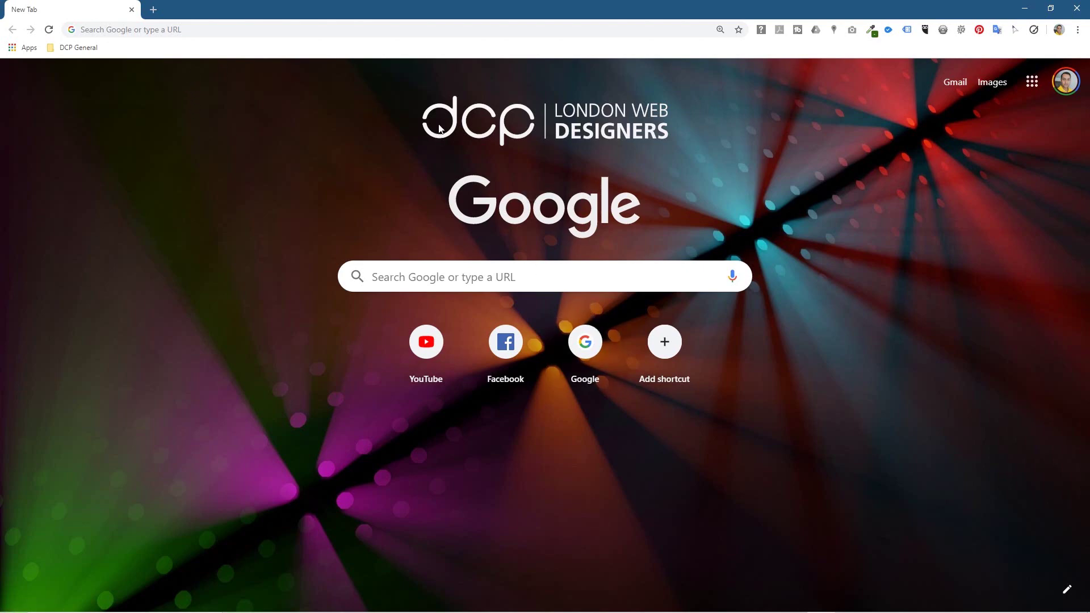
click(446, 281)
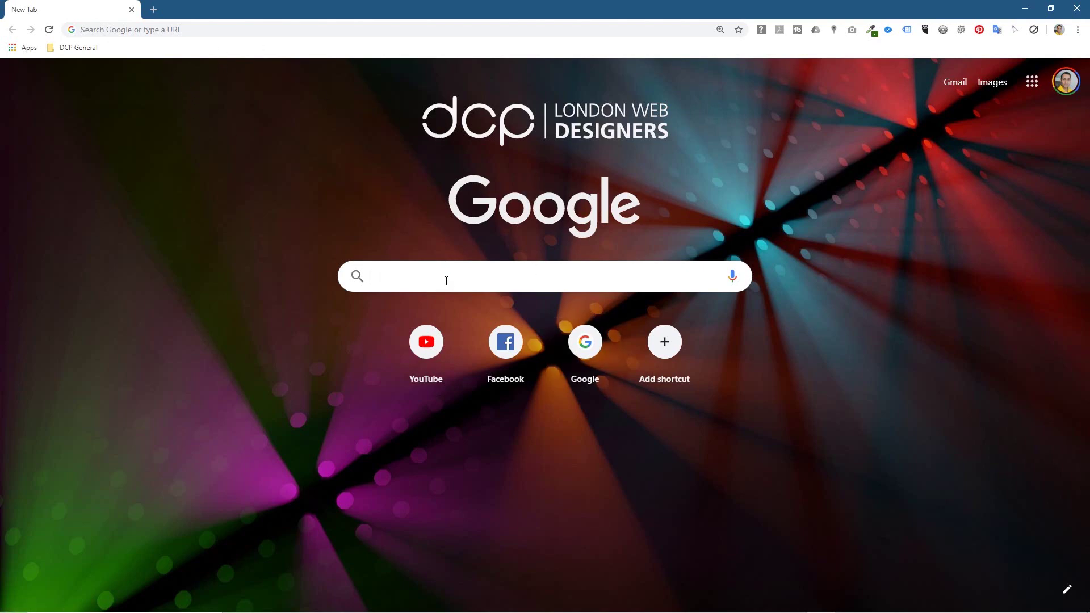
text(dcpweb)
key(Return)
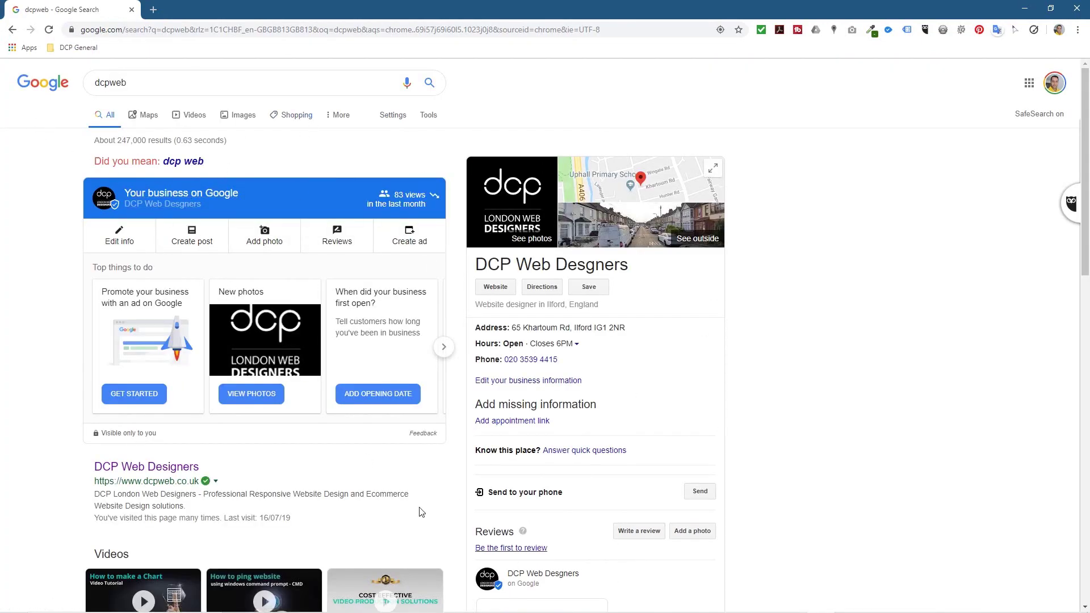
scroll(348, 439, down, 9)
scroll(348, 439, up, 10)
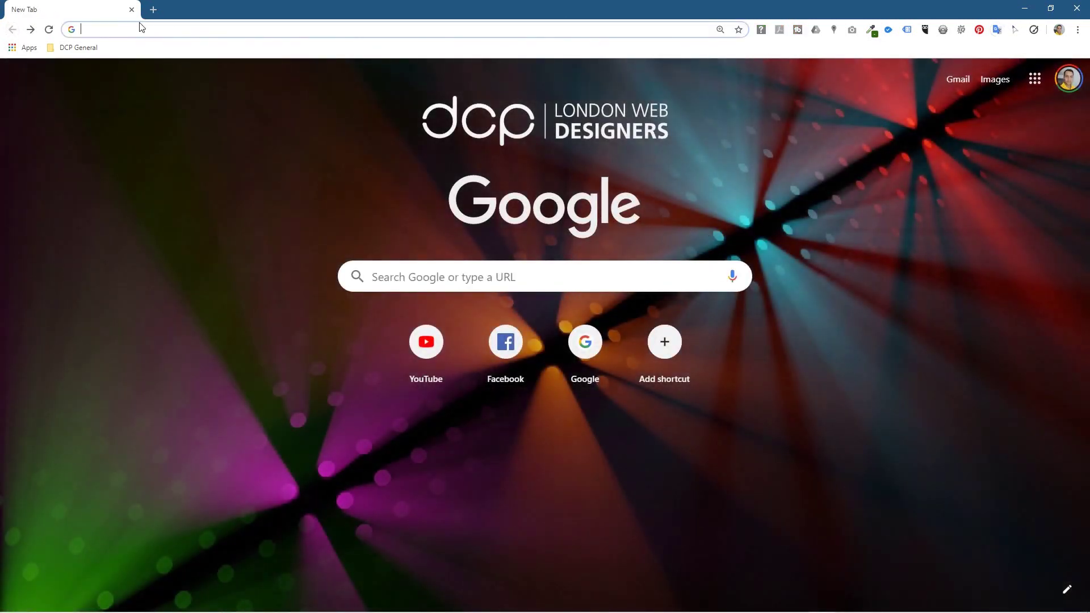
click(153, 9)
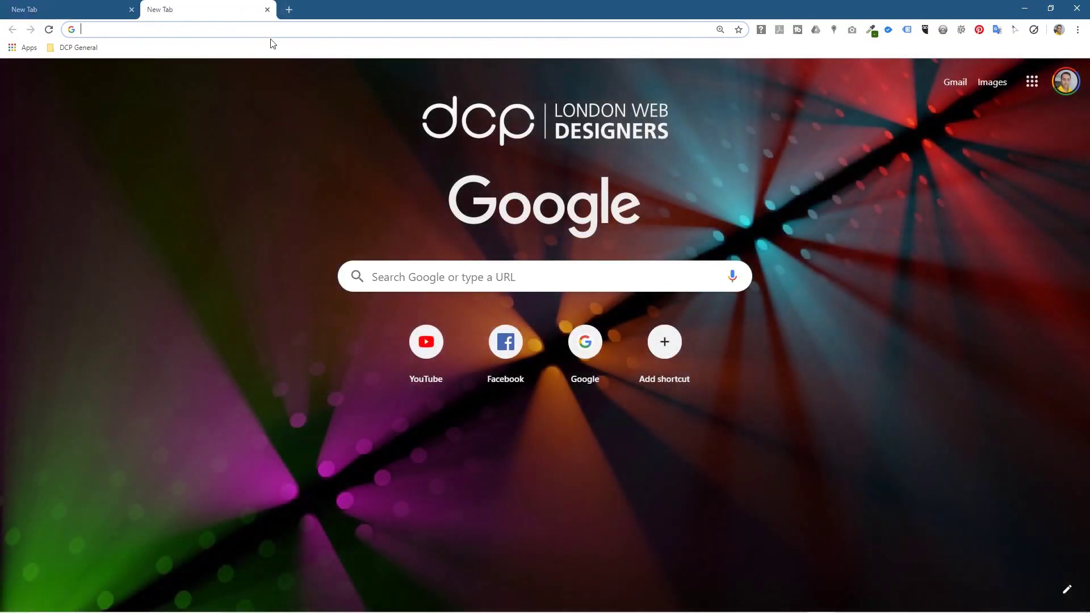
click(266, 9)
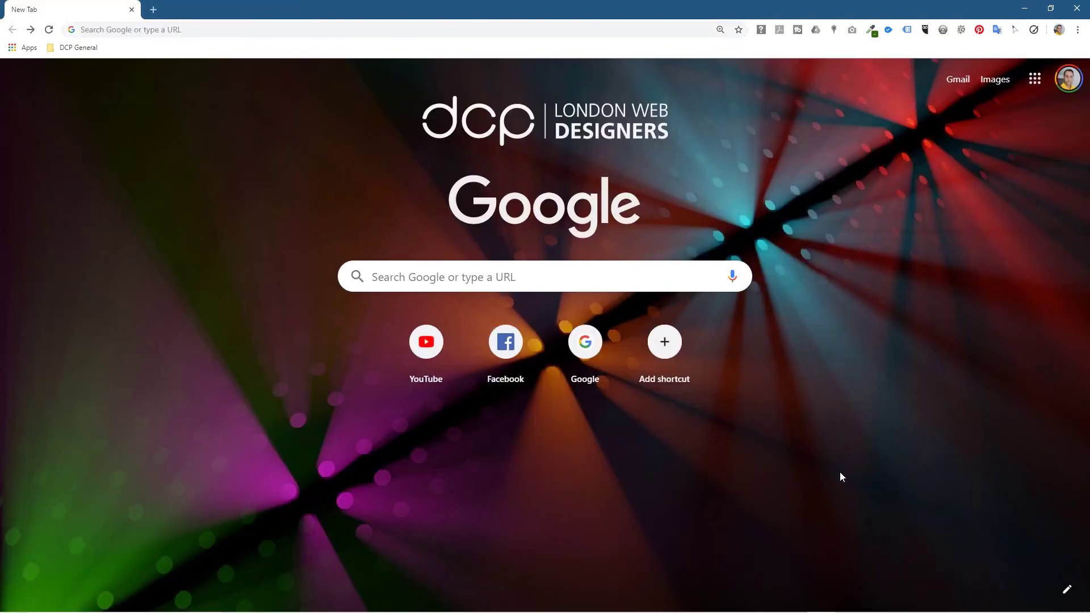
click(271, 36)
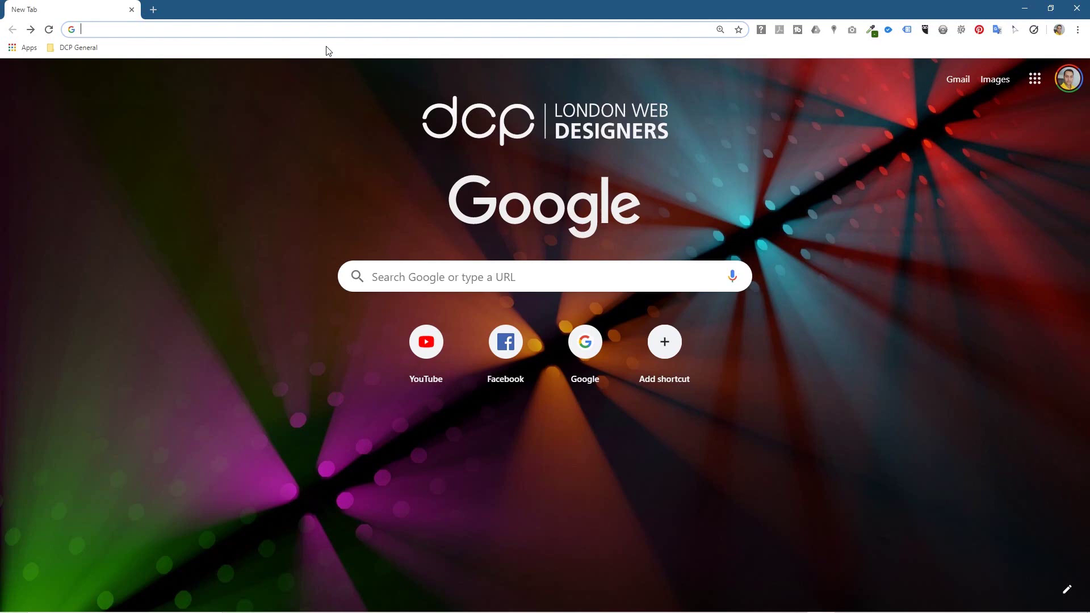
Go to unsplash.com in the browser.
text(un)
key(Return)
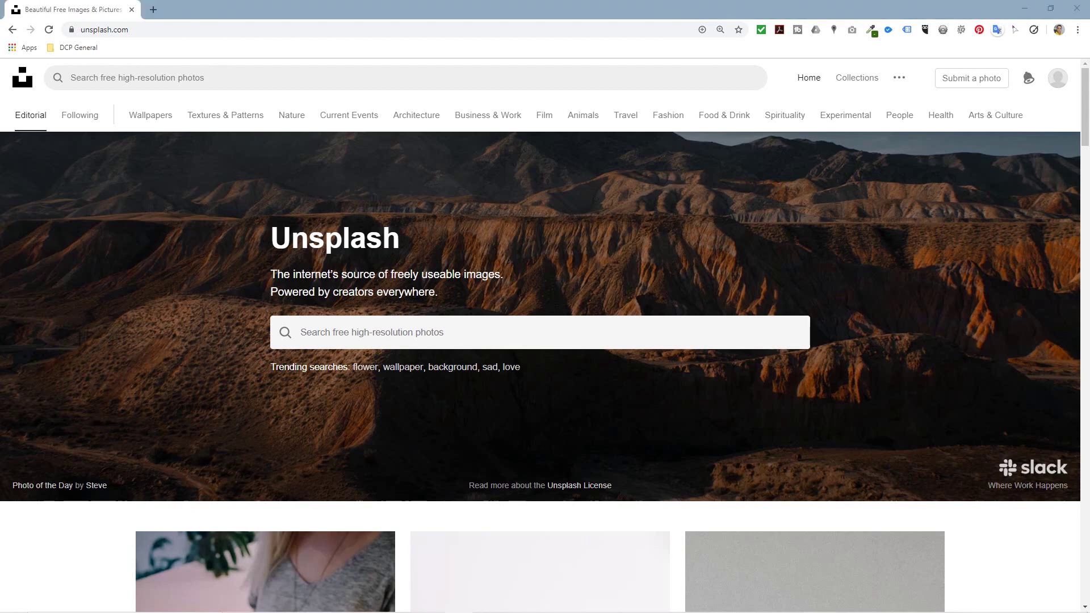
click(115, 31)
Search Unsplash for 'elephants' and browse through the photo results.
click(429, 335)
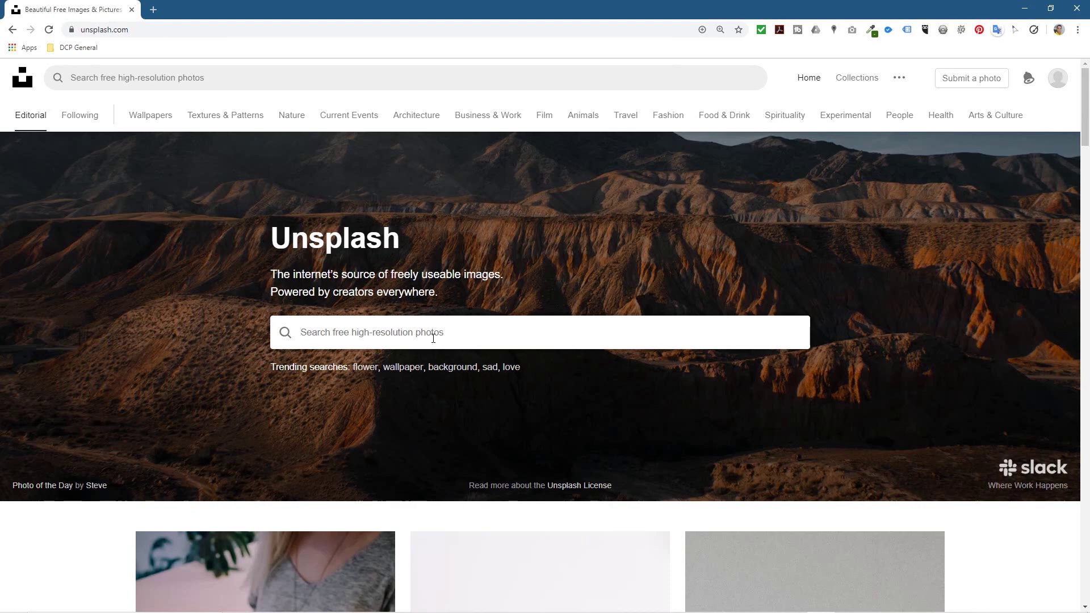
text(elephants)
key(Return)
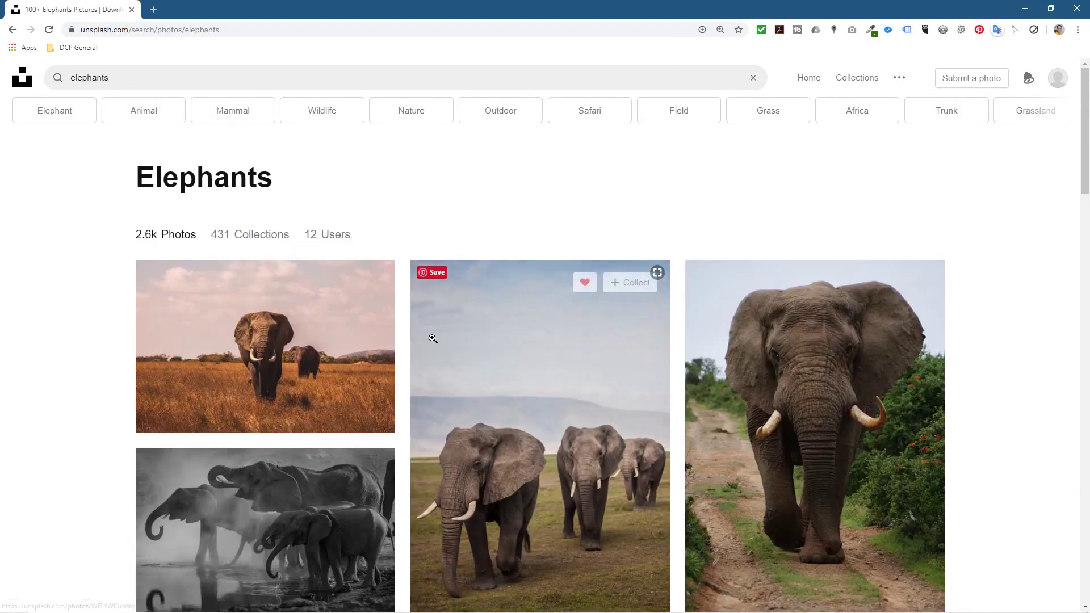
scroll(360, 473, down, 5)
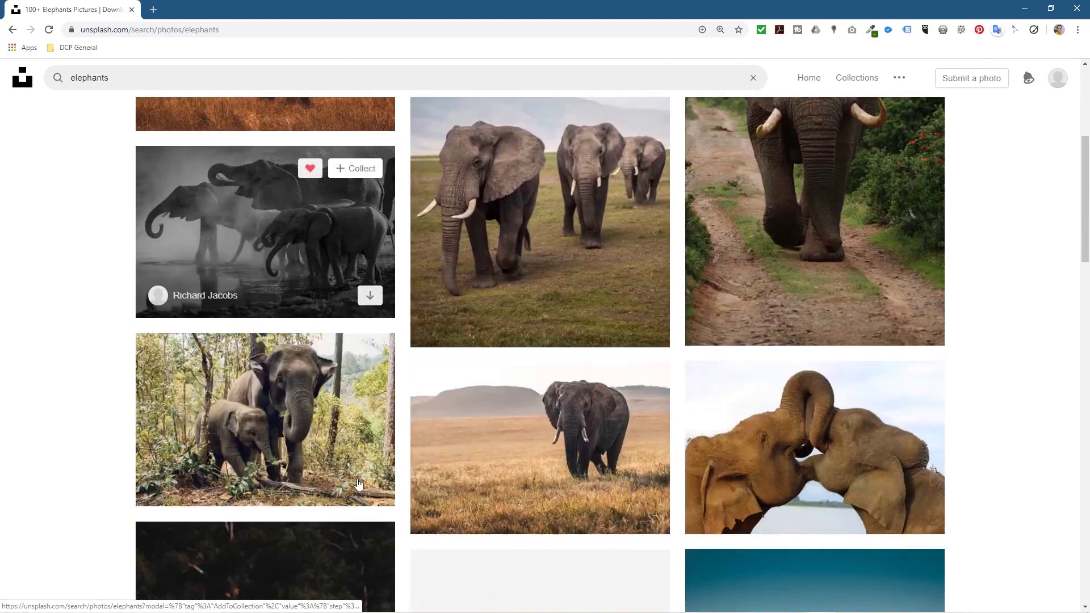
scroll(398, 453, down, 7)
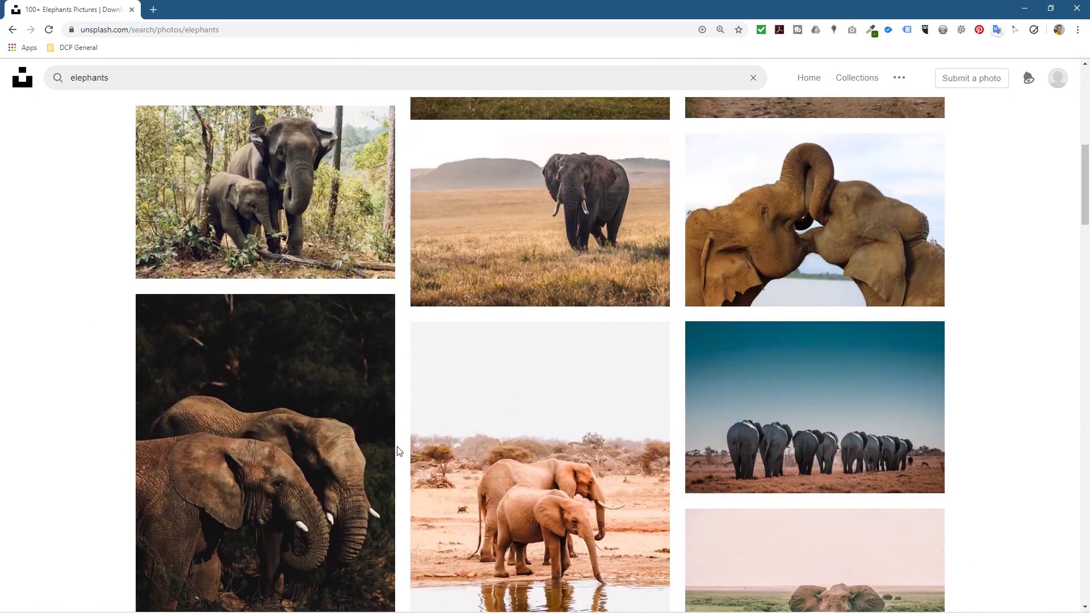
scroll(397, 451, down, 2)
scroll(397, 452, down, 3)
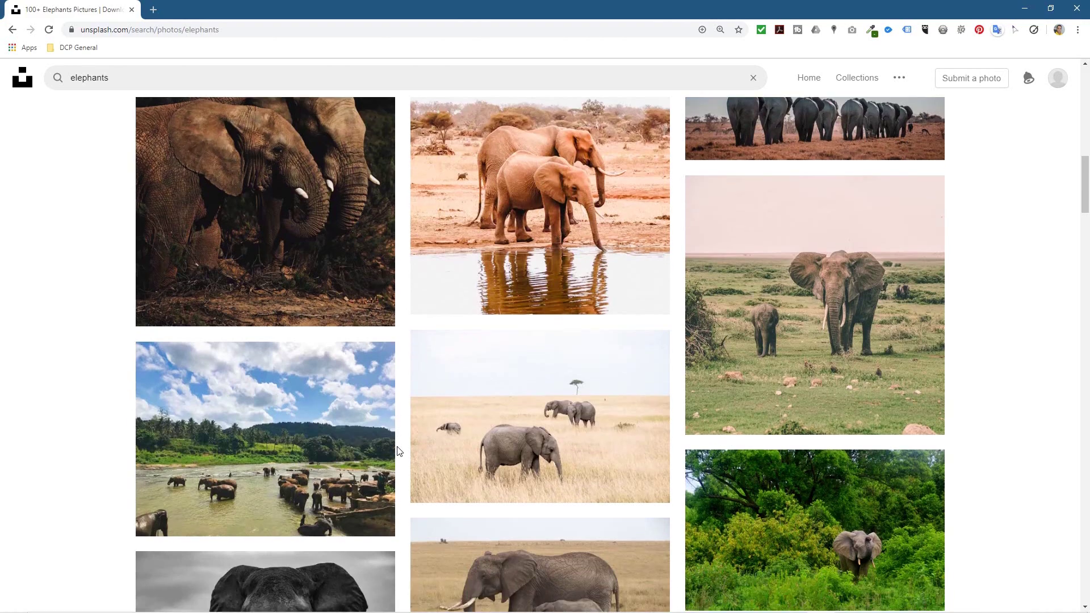
scroll(397, 451, down, 4)
scroll(398, 451, up, 4)
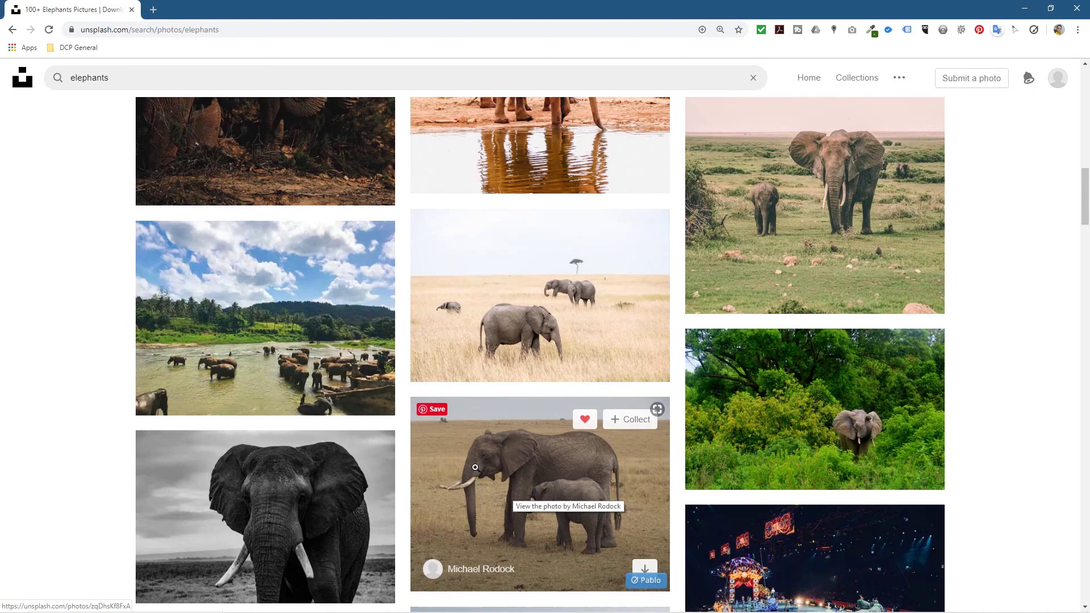
scroll(292, 467, down, 6)
scroll(291, 467, up, 4)
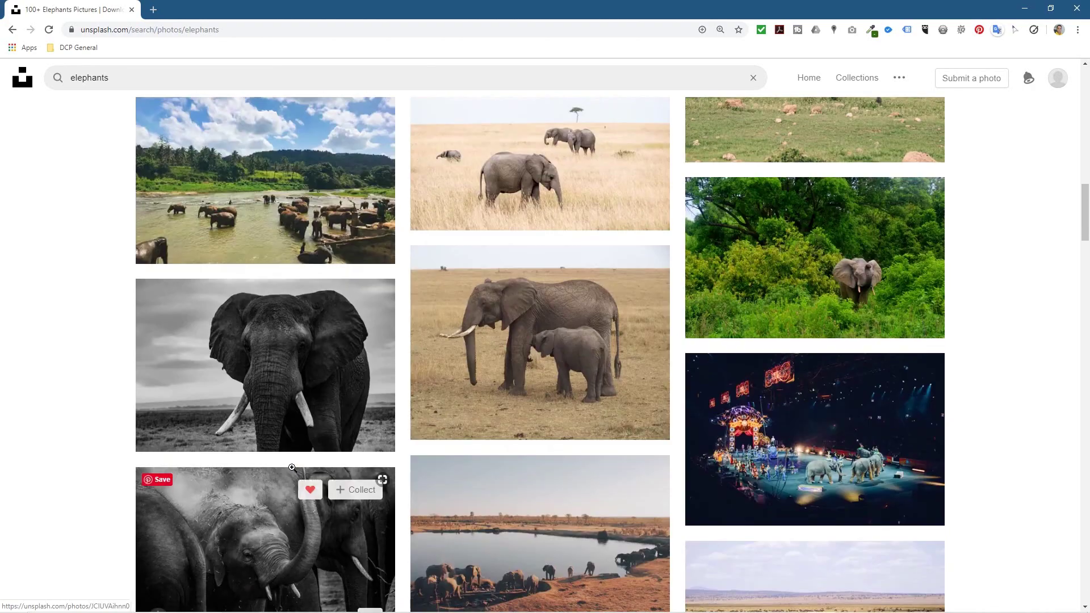
scroll(203, 335, down, 5)
scroll(202, 334, down, 5)
scroll(265, 358, down, 7)
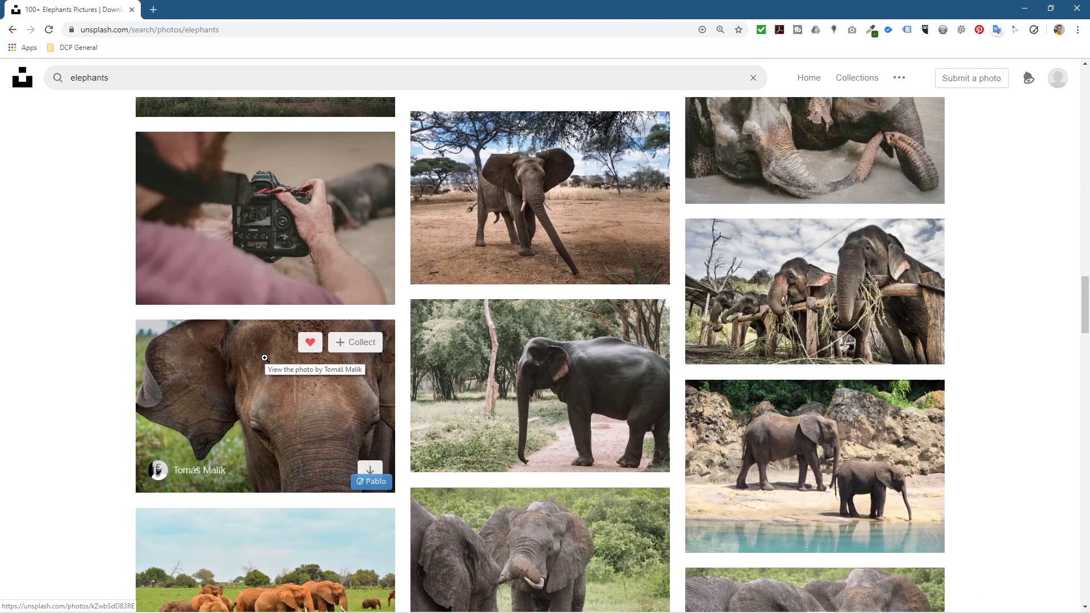
scroll(265, 358, up, 1)
scroll(314, 423, down, 6)
scroll(315, 423, down, 2)
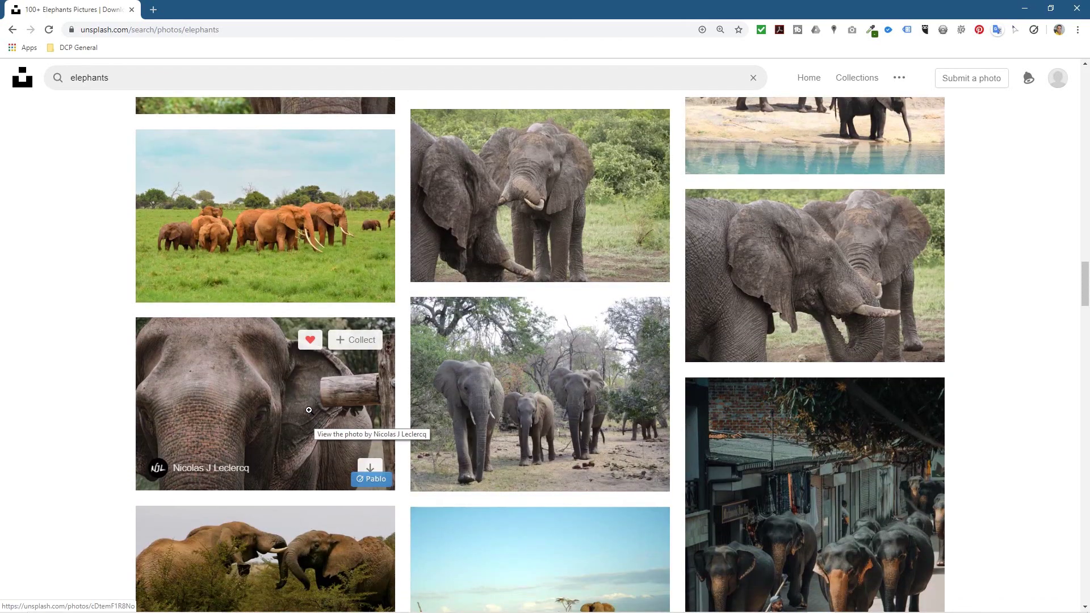
scroll(312, 403, down, 8)
scroll(301, 392, up, 20)
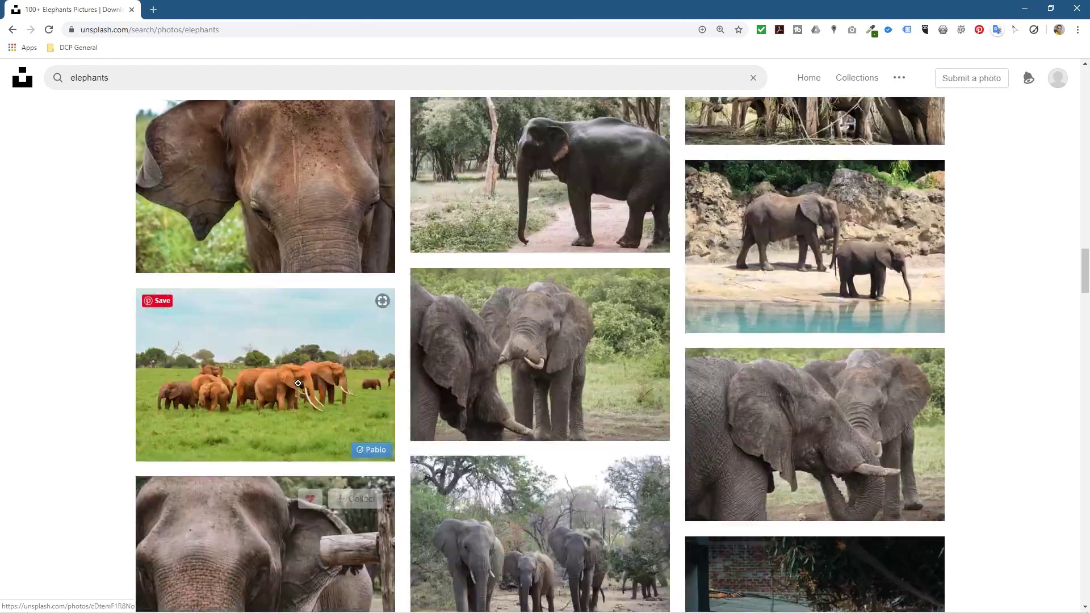
scroll(291, 378, up, 20)
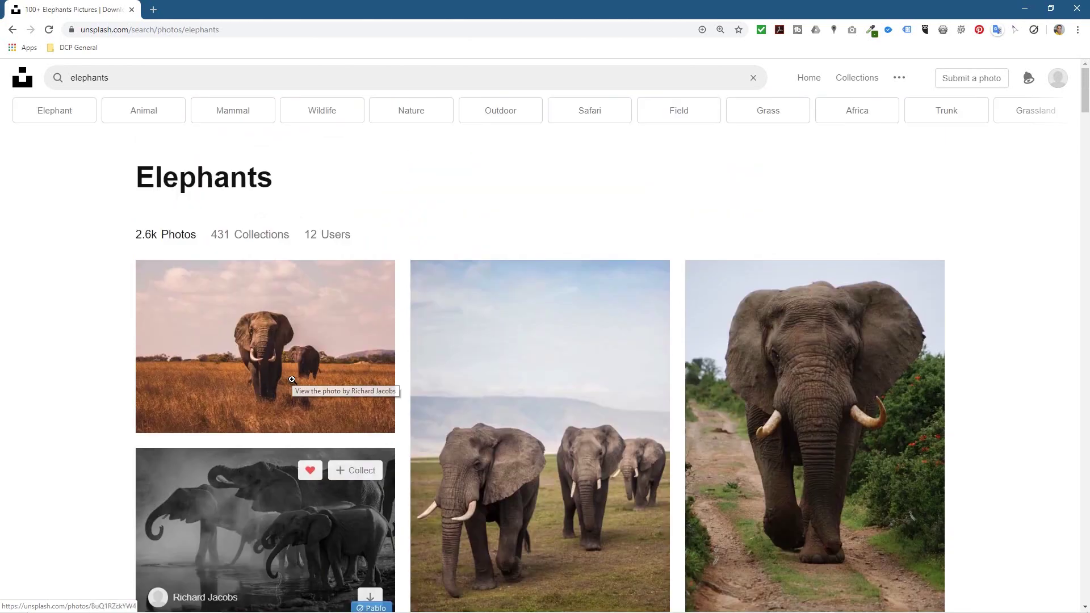
scroll(287, 382, down, 3)
Download the black-and-white At The Waterhole elephants photo and snap Chrome to the left half.
click(287, 383)
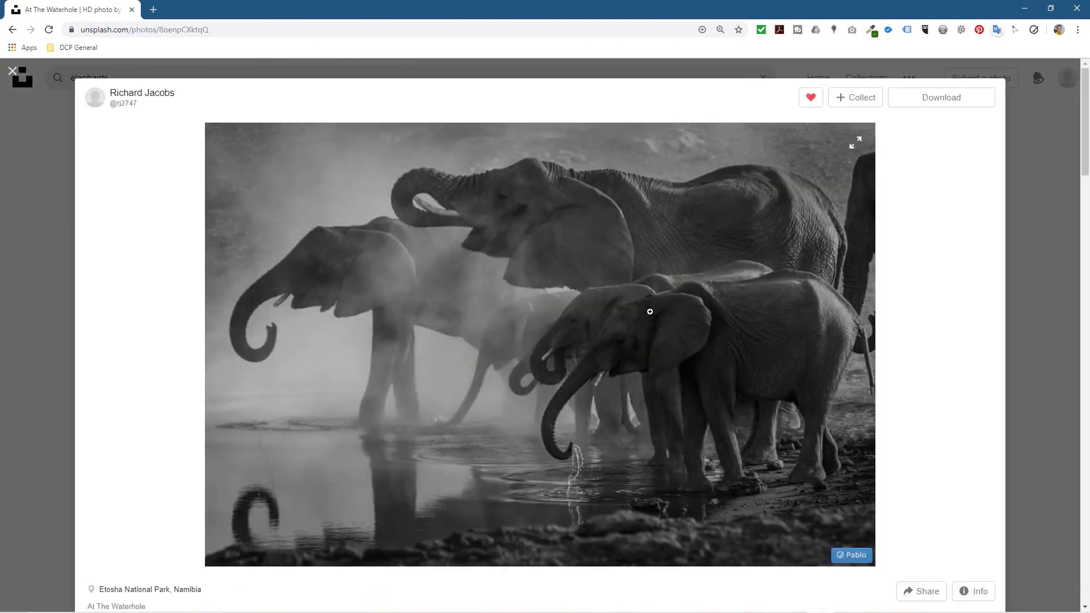
click(940, 103)
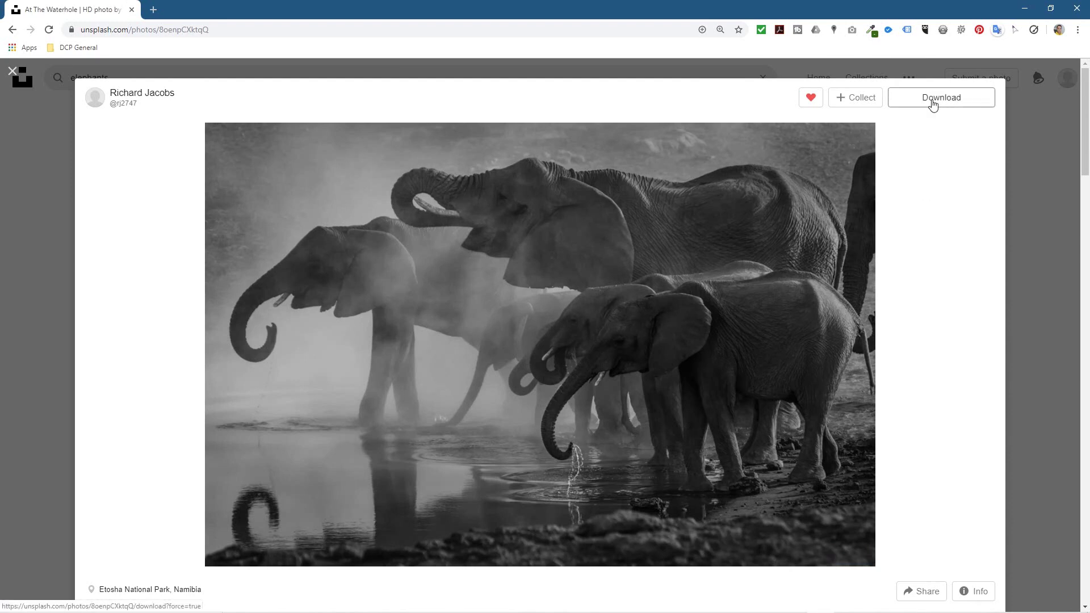
click(317, 31)
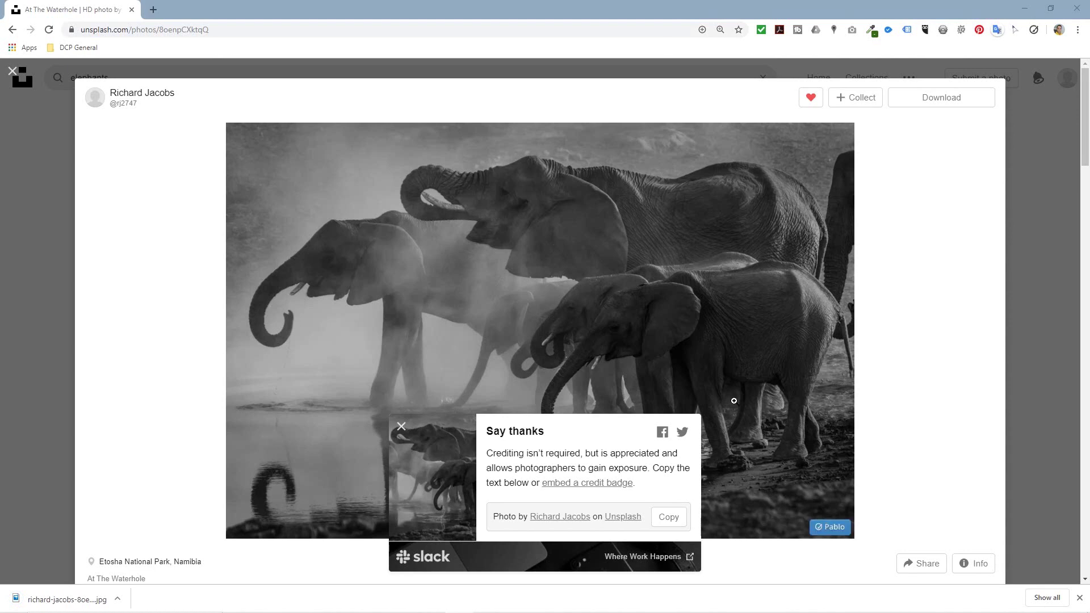
key(super+Left)
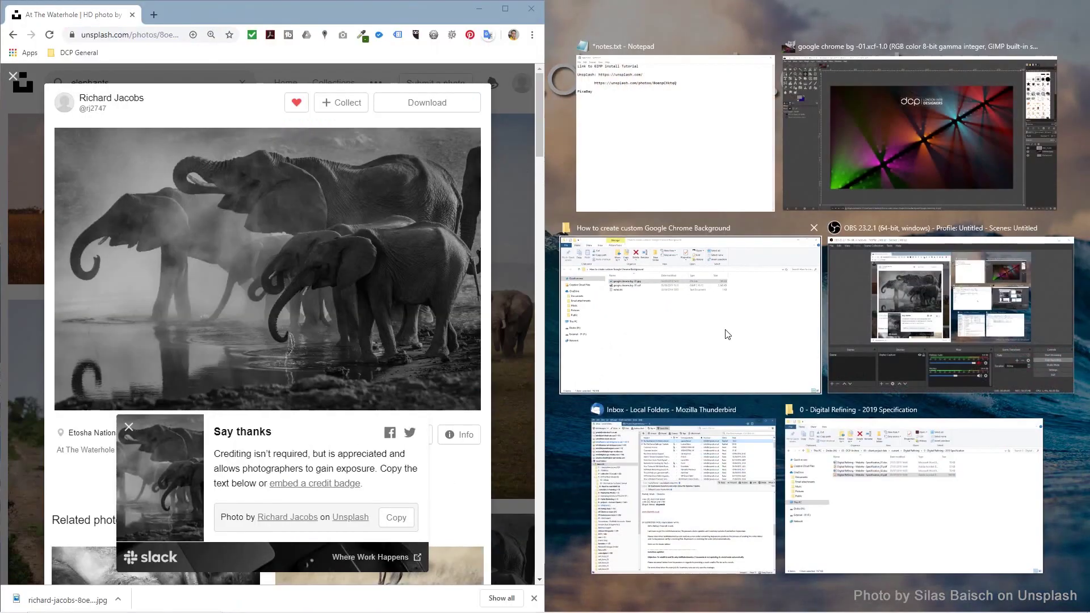
Snap Explorer right, create an 'image downloads' folder, and drag the elephant JPG into it.
click(721, 329)
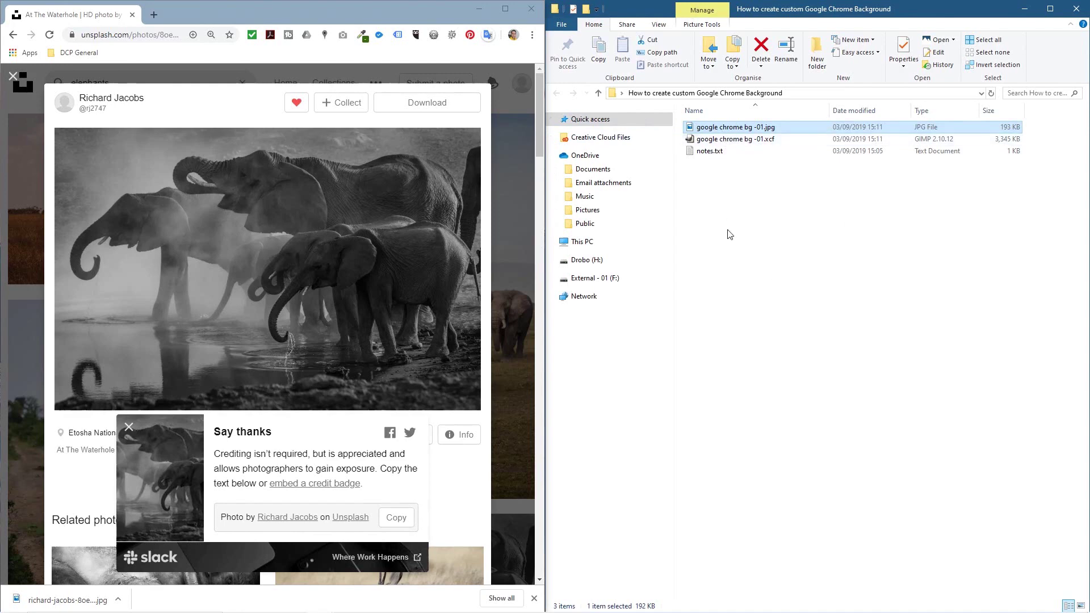
right_click(727, 229)
mouse_move(843, 380)
click(902, 381)
text(images)
key(BackSpace)
text(download)
key(Return)
key(Return)
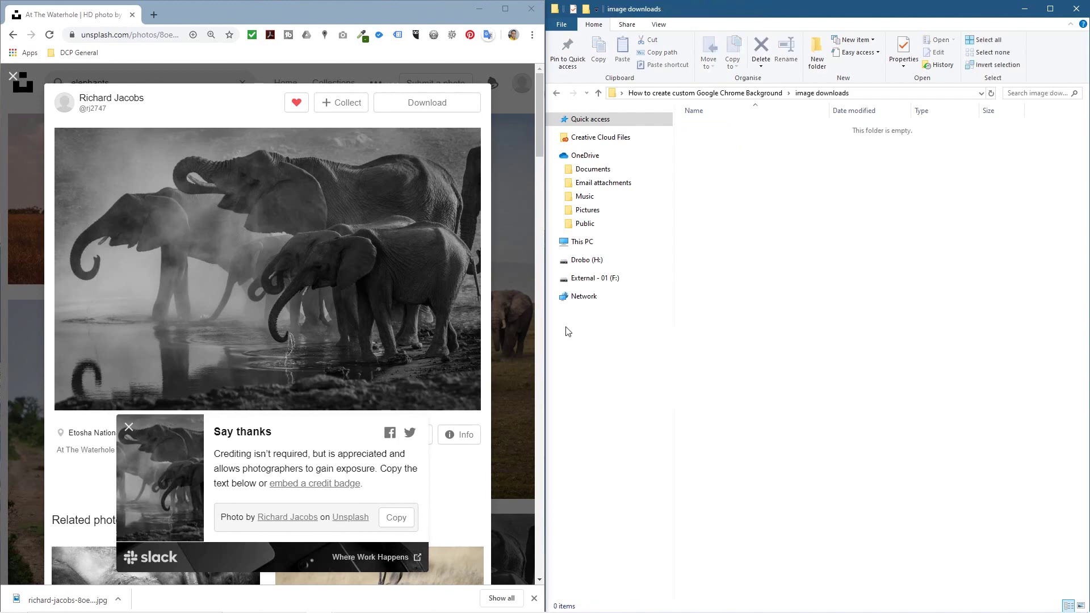
drag(34, 598, 905, 287)
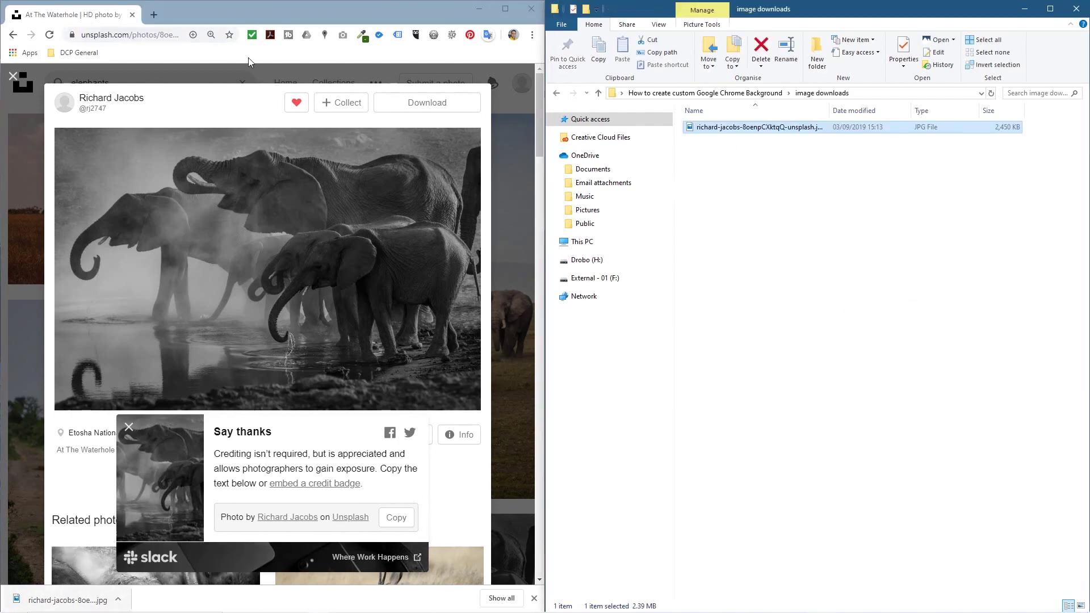
click(154, 14)
Go to pixabay.com and search for 'summer' images.
text(pixab)
key(Return)
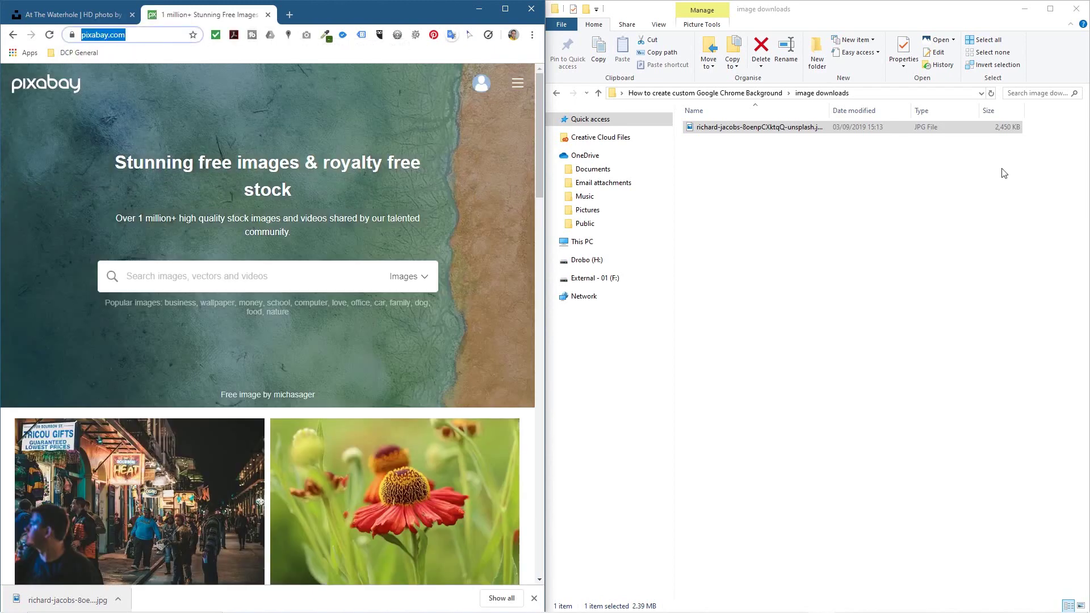
key(alt+Tab)
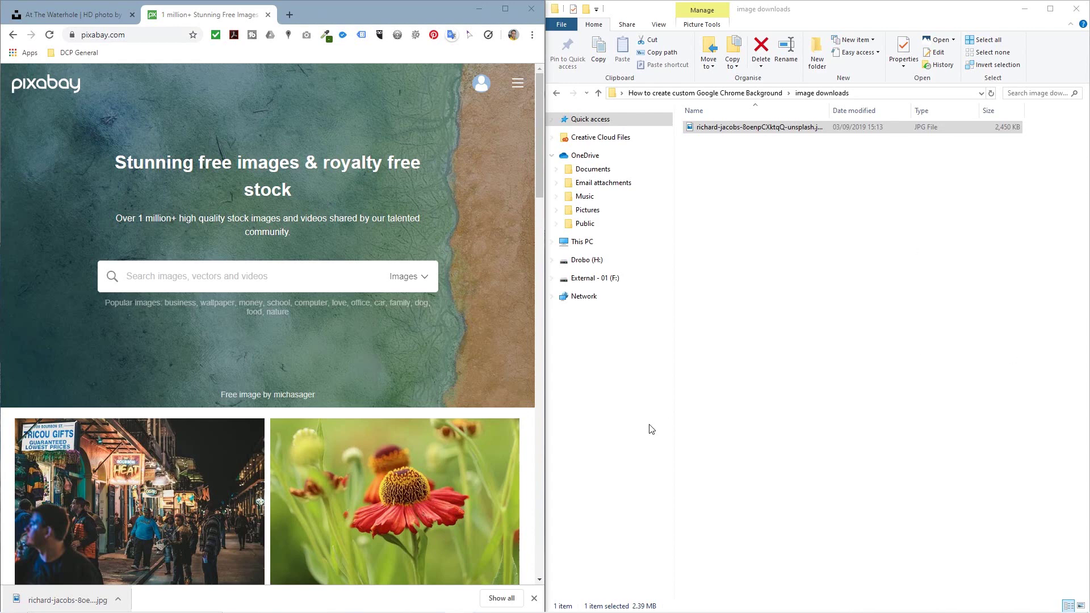
click(279, 268)
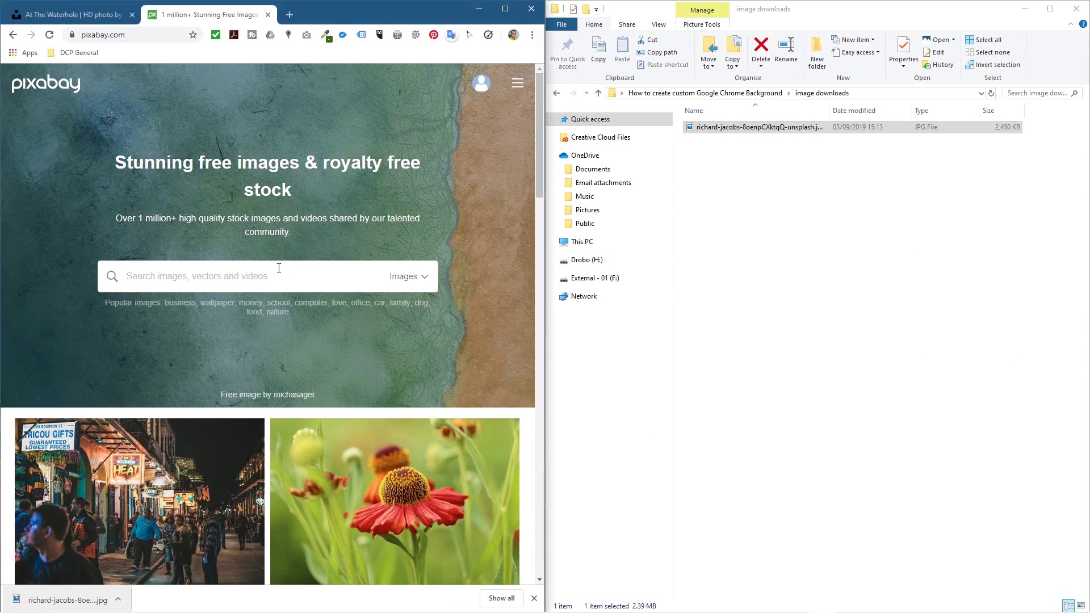
text(summer)
key(Return)
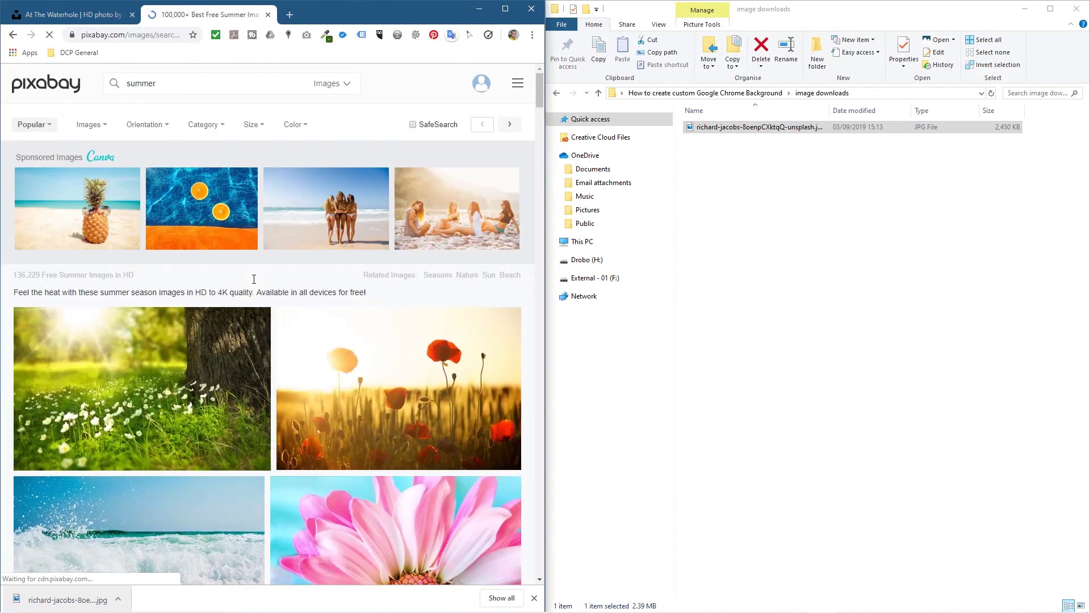
scroll(357, 223, down, 2)
scroll(357, 223, down, 13)
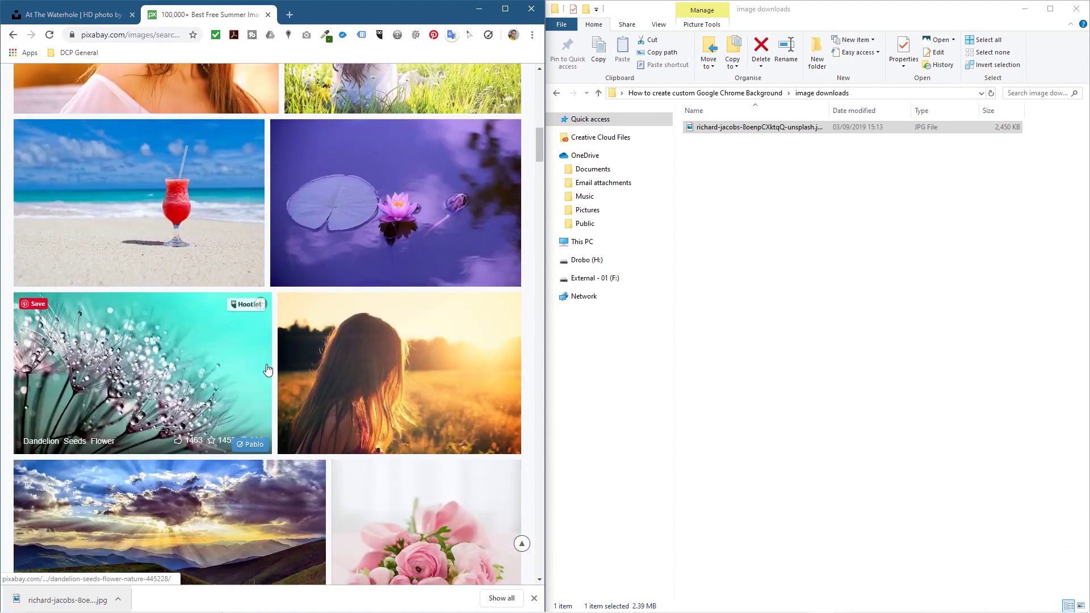
scroll(267, 370, down, 7)
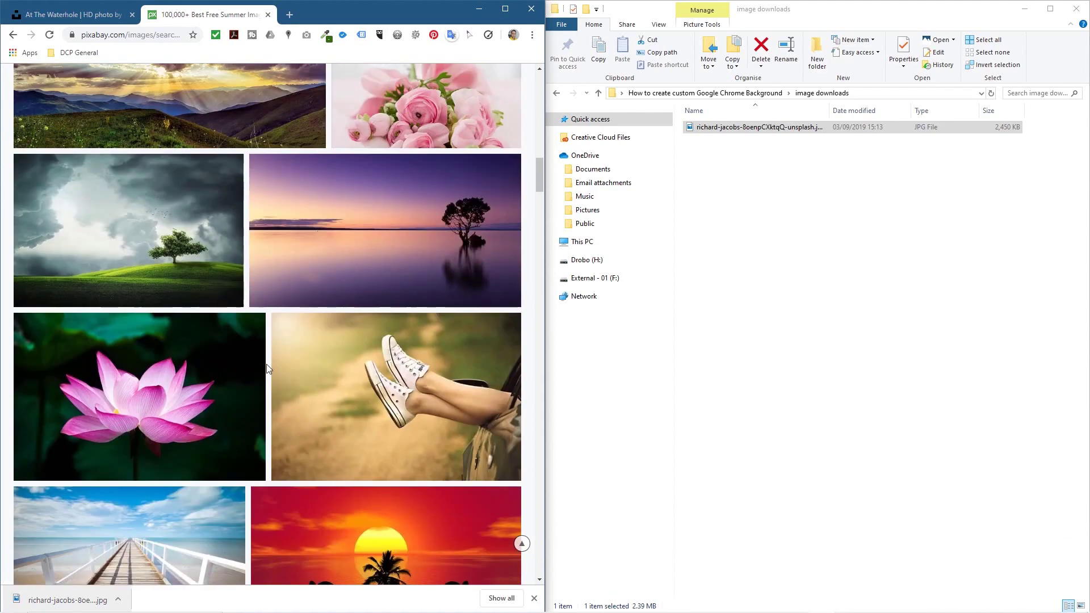
Download the tree-on-green-hill photo at 1920×1279 and move tree-832079.jpg into image downloads.
click(107, 231)
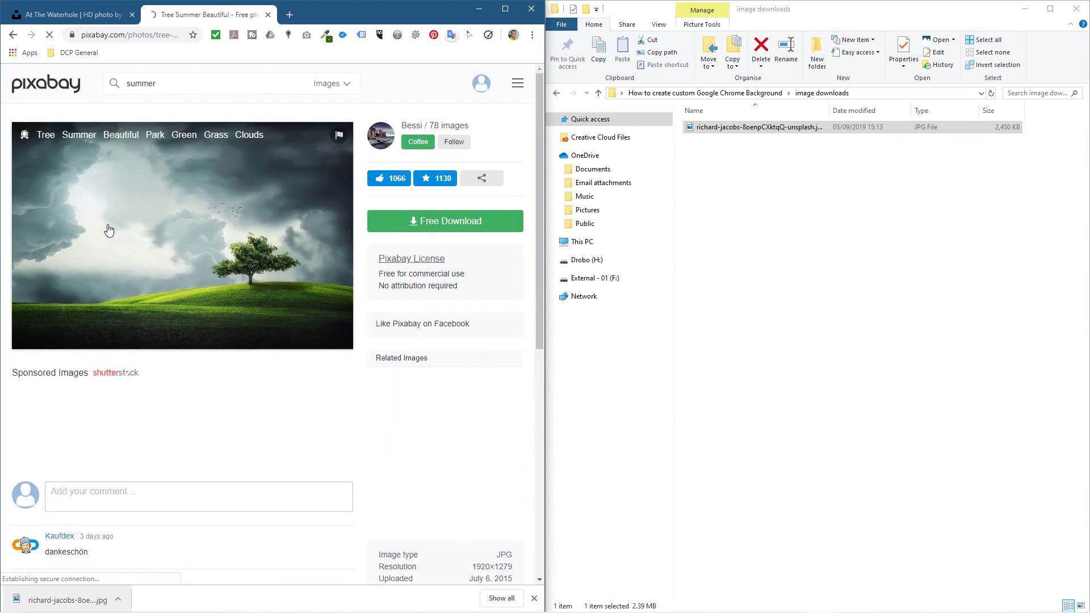
click(398, 296)
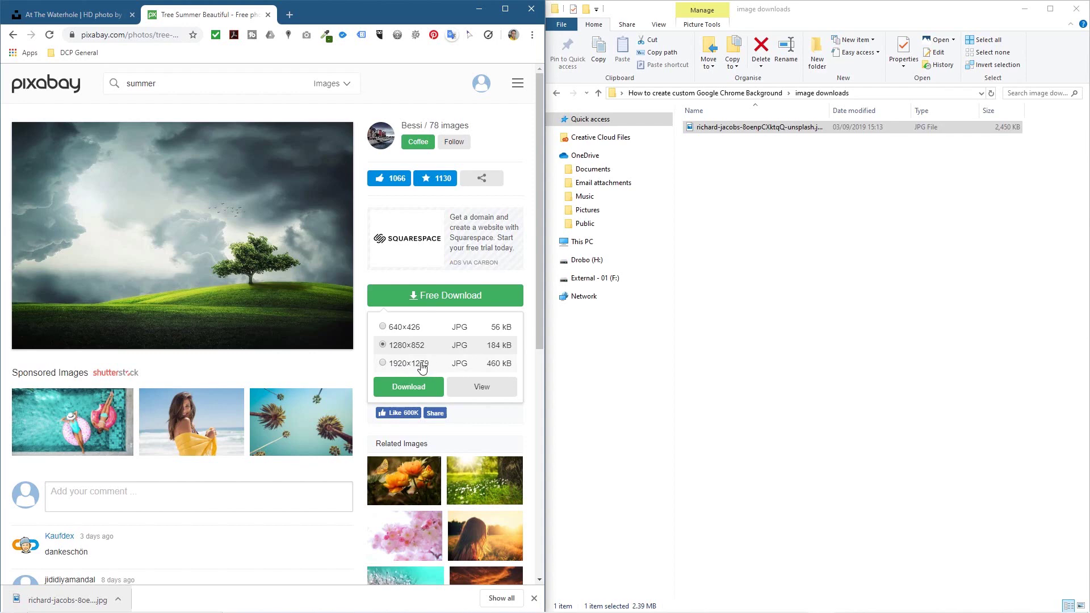
click(400, 365)
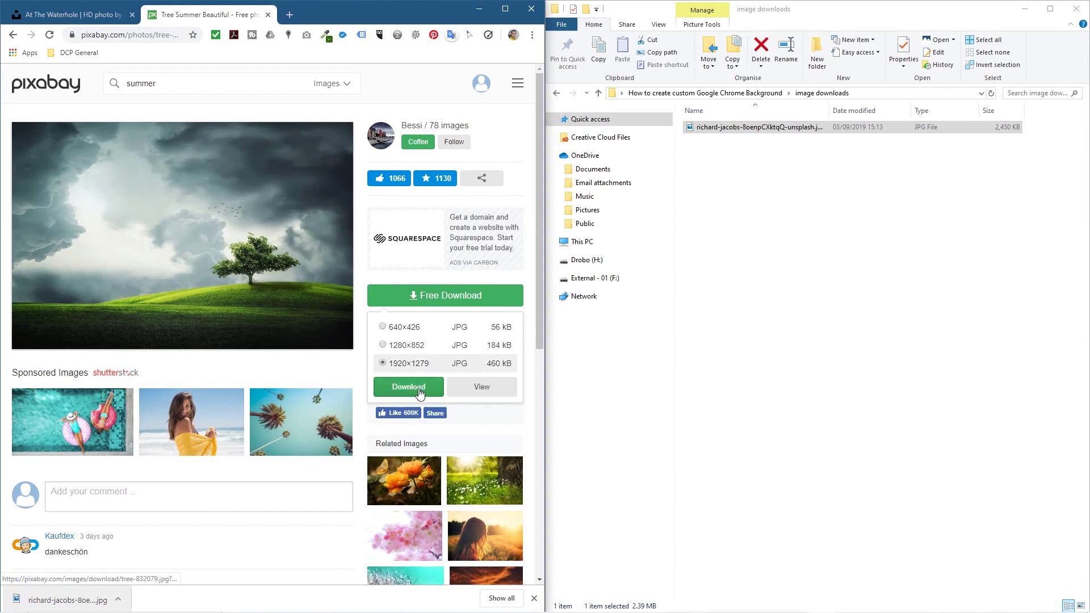
click(420, 392)
drag(59, 602, 795, 278)
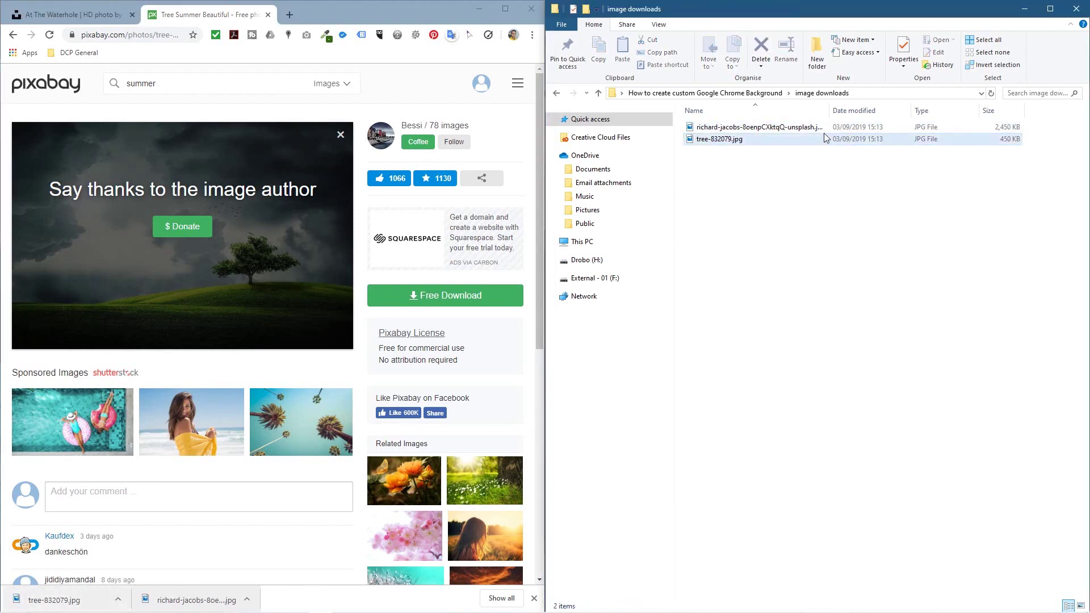
mouse_move(737, 602)
click(850, 603)
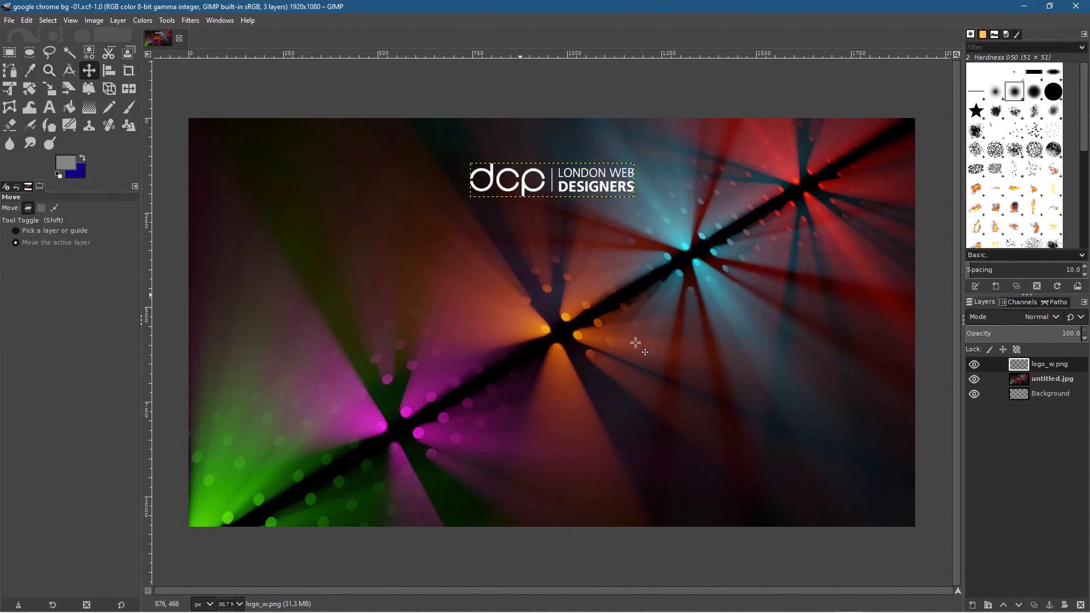
With the untitled.jpg layer active, save a copy as google chrome bg -02.xcf.
click(1025, 385)
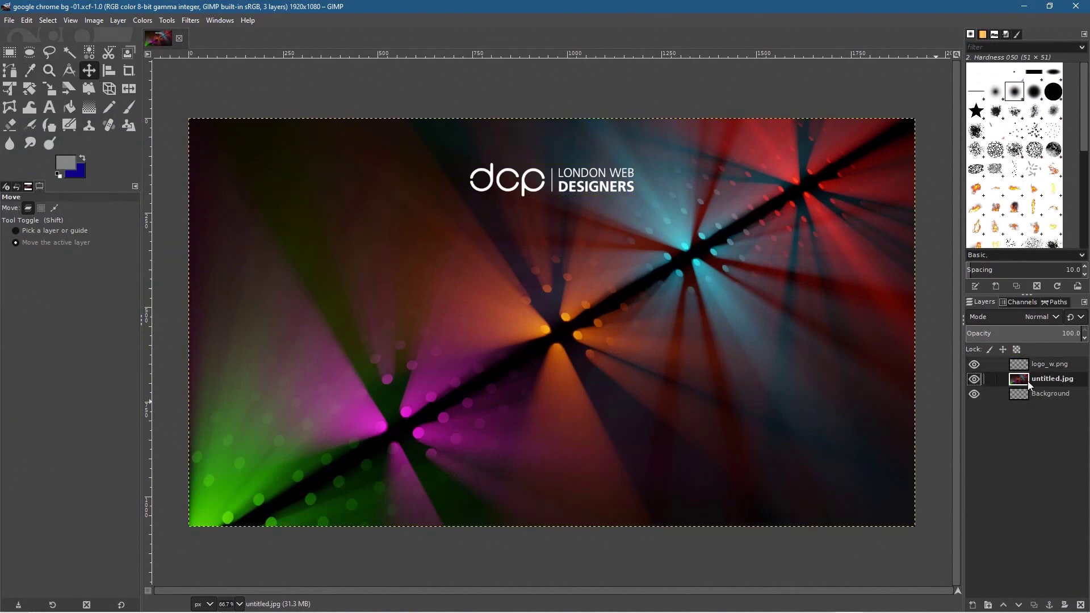
click(10, 21)
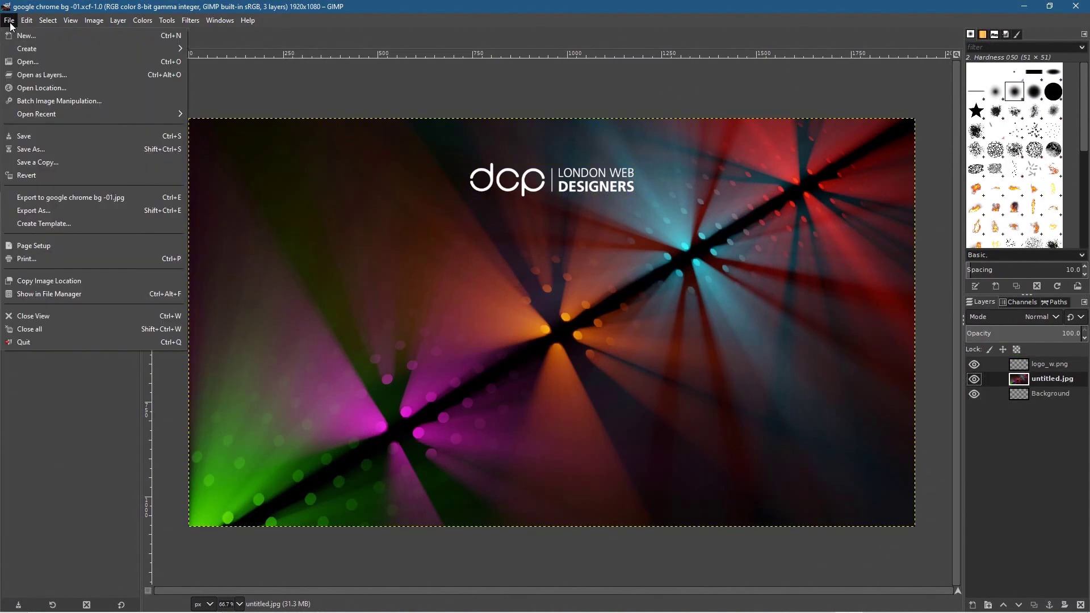
click(39, 147)
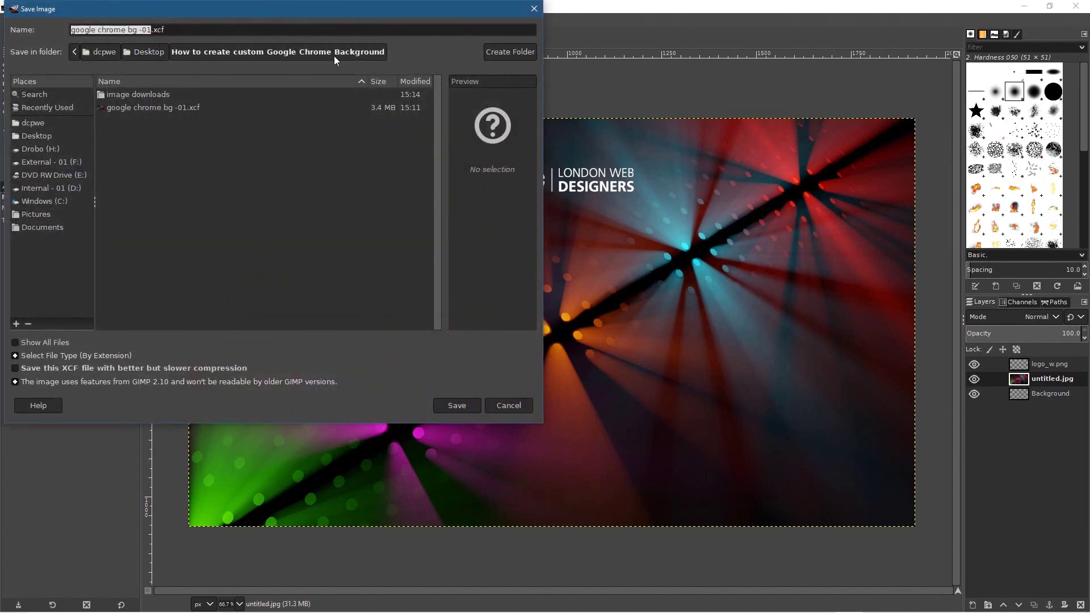
click(151, 29)
text(2)
click(455, 405)
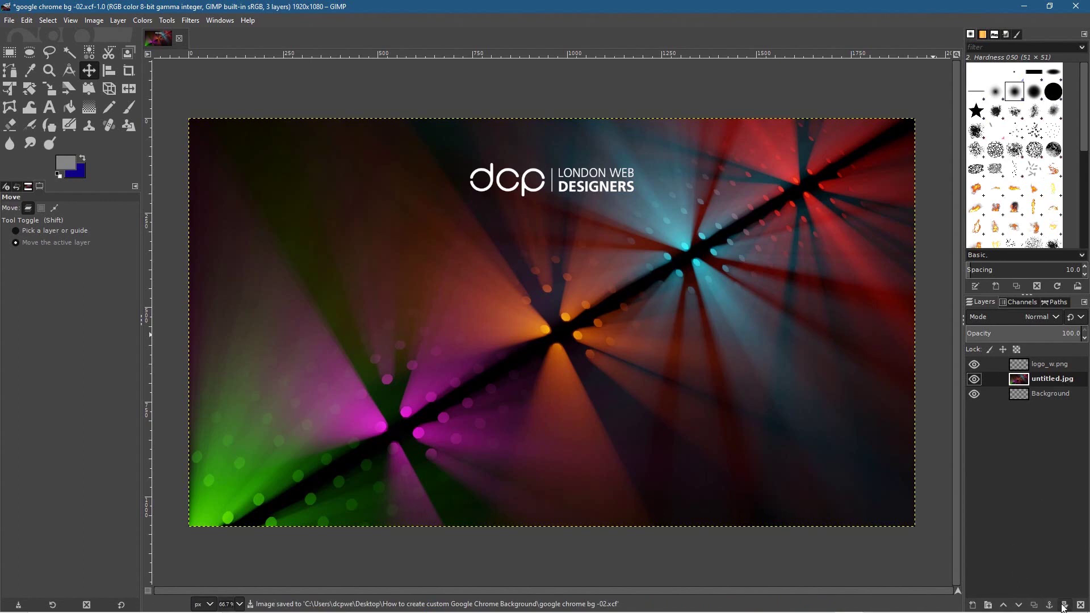
Delete the untitled.jpg light-ray layer and drag the elephant photo in as a new layer.
click(1081, 605)
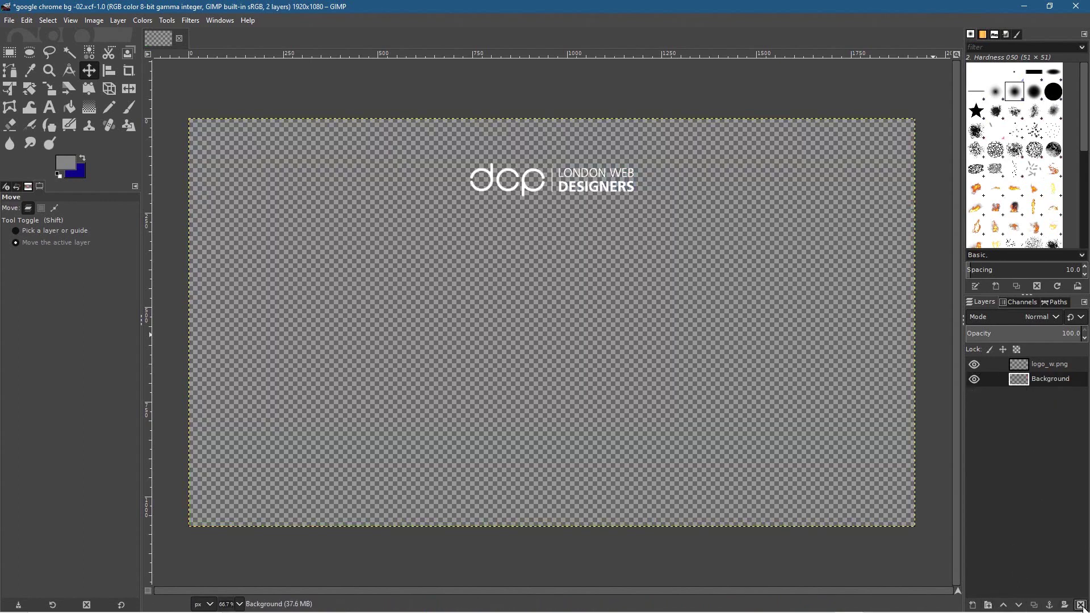
click(1041, 380)
key(alt+Tab)
key(alt+Tab)
key(alt+Tab)
key(alt+Tab)
key(alt+Tab)
key(alt+Tab)
key(alt+Tab)
key(alt+Tab)
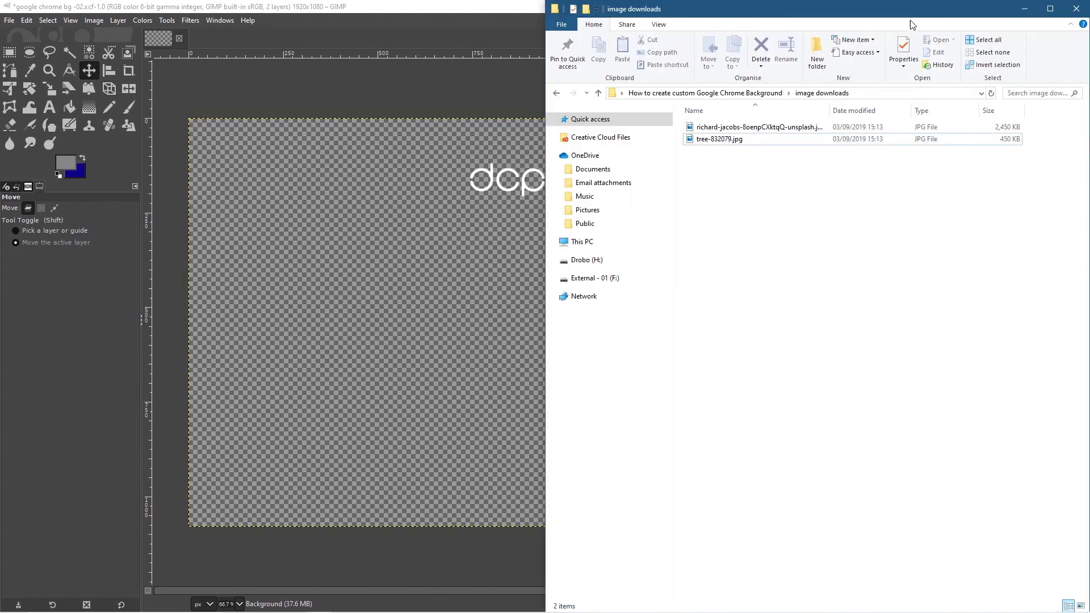
drag(740, 130, 429, 275)
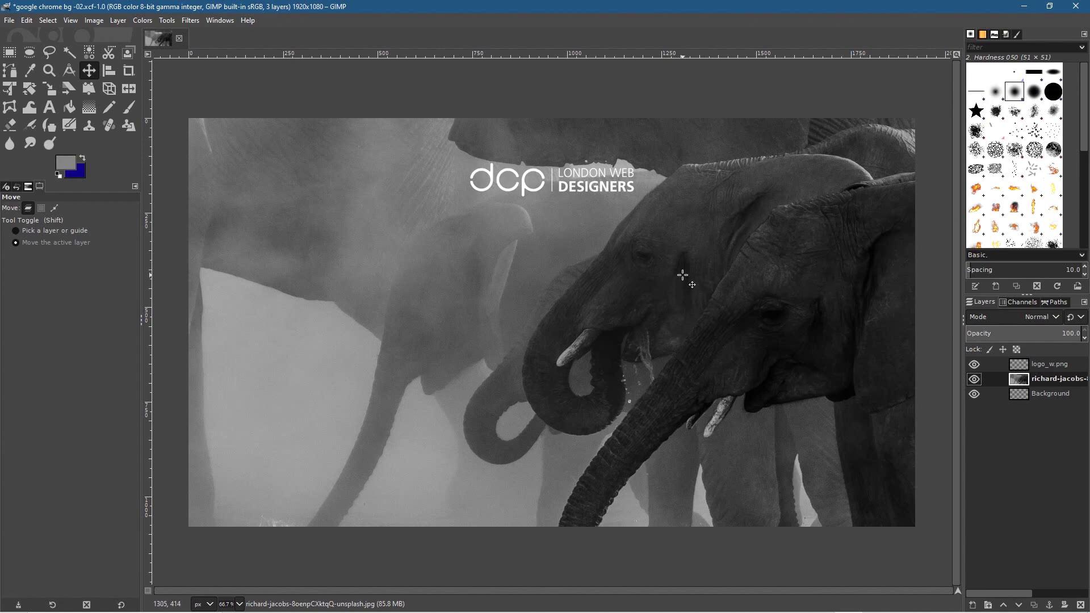
Zoom out to about 18% and pan until the full elephant layer is visible.
scroll(682, 275, down, 1)
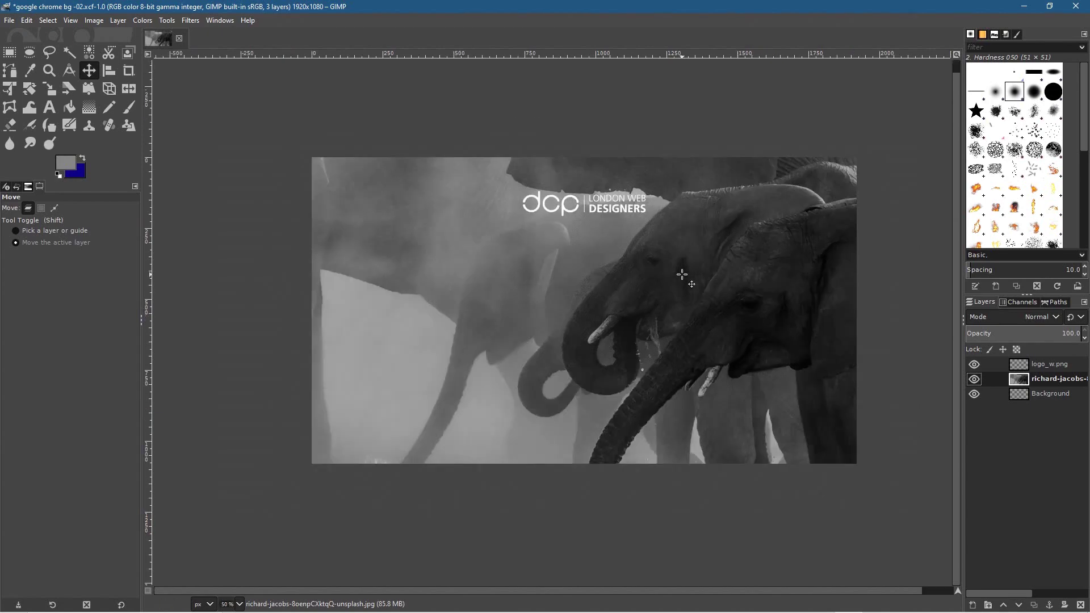
scroll(682, 274, down, 4)
scroll(684, 273, up, 1)
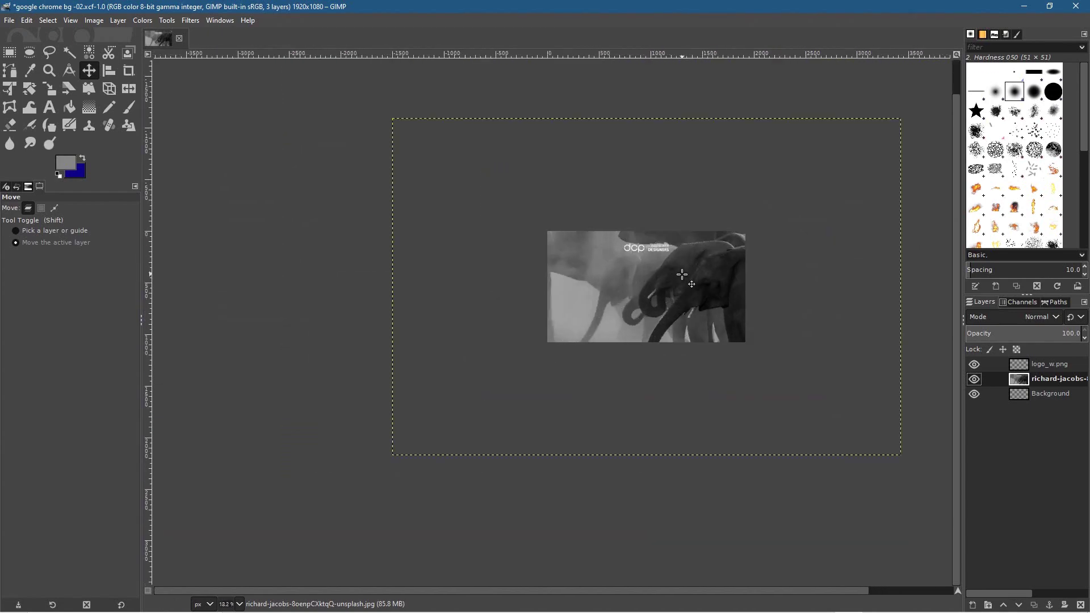
drag(692, 201, 616, 227)
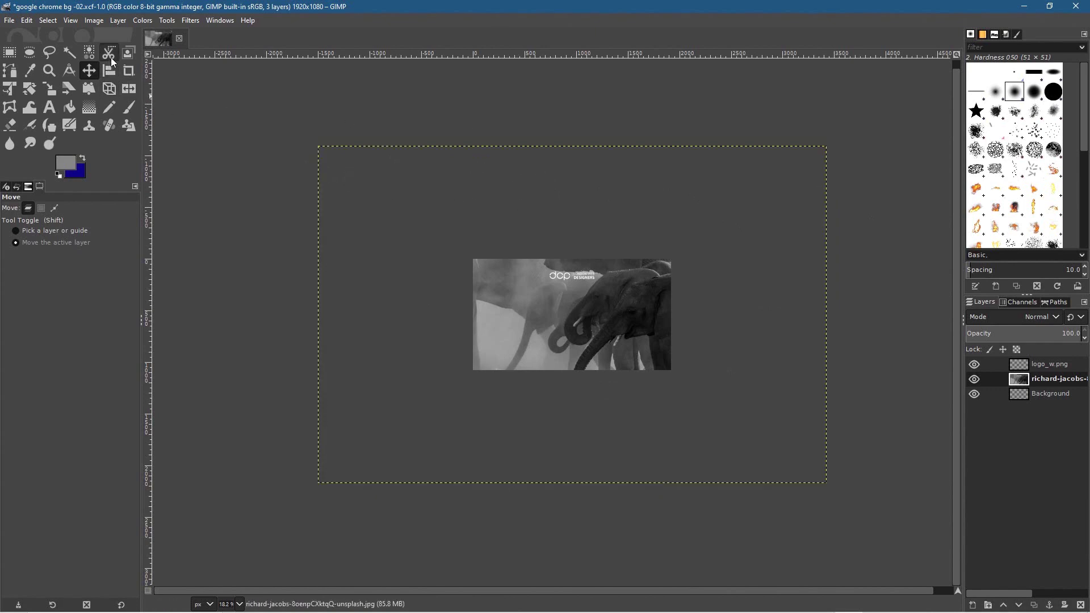
Lower the elephant layer's opacity to 56.4 and scale it down to 1978 × 1310 px.
click(49, 90)
click(382, 202)
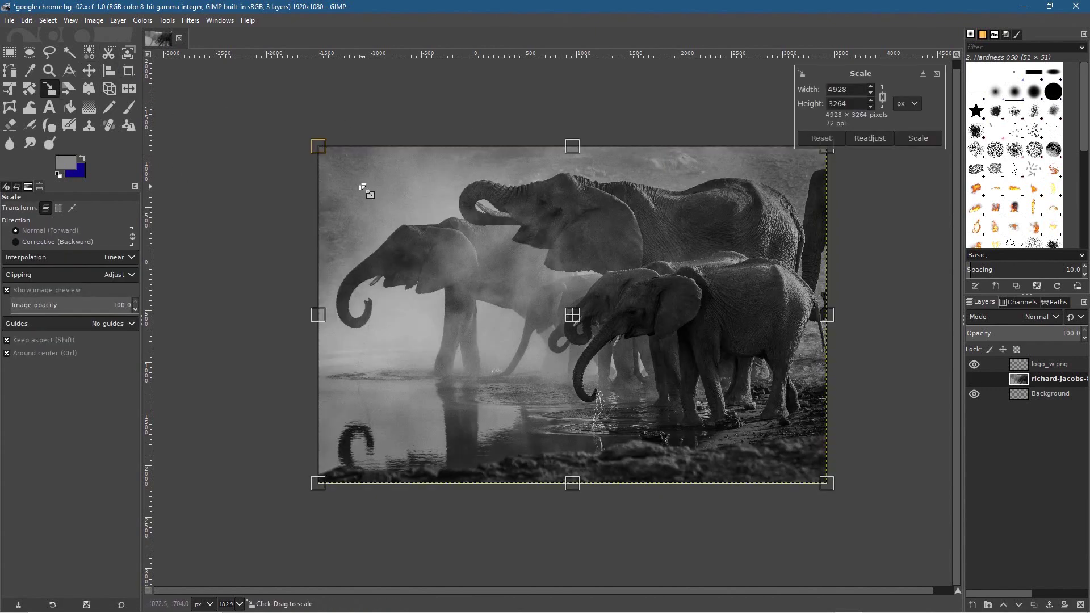
mouse_move(1001, 334)
mouse_down()
mouse_move(1062, 336)
mouse_move(986, 334)
mouse_up()
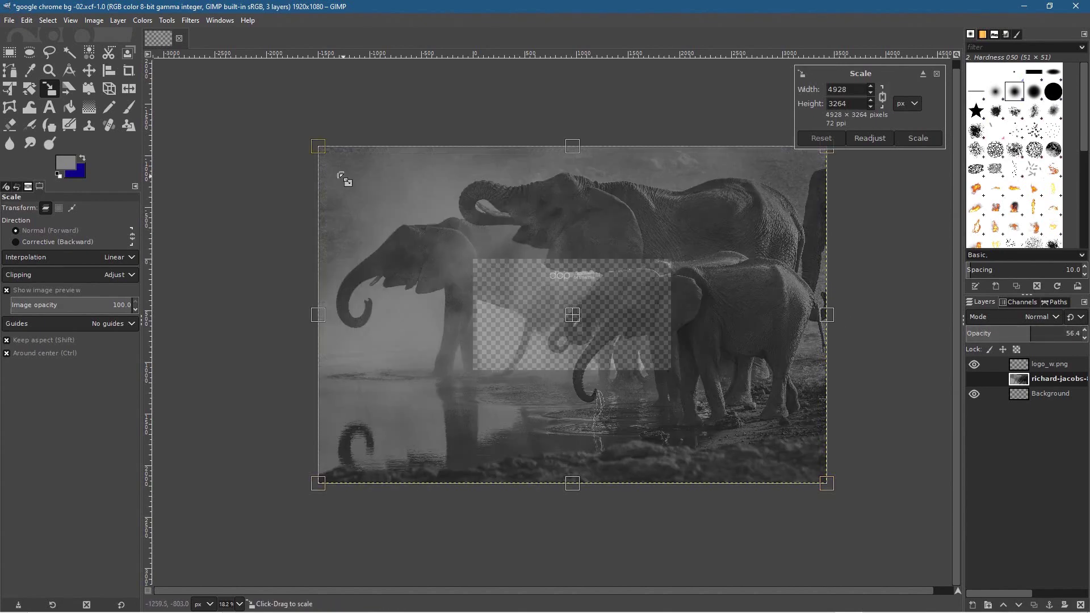
drag(319, 149, 660, 292)
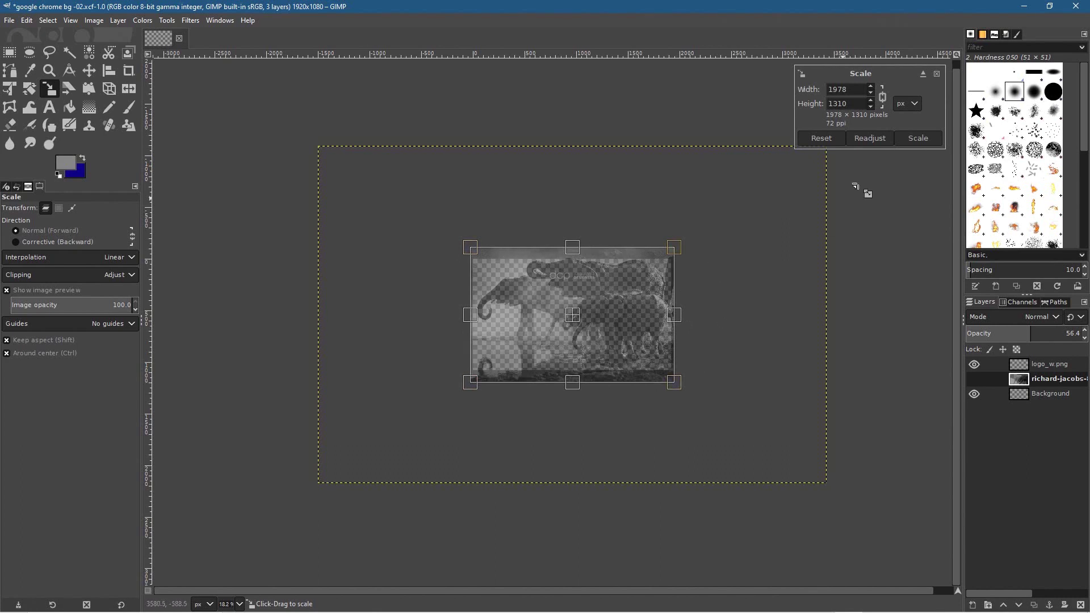
click(912, 141)
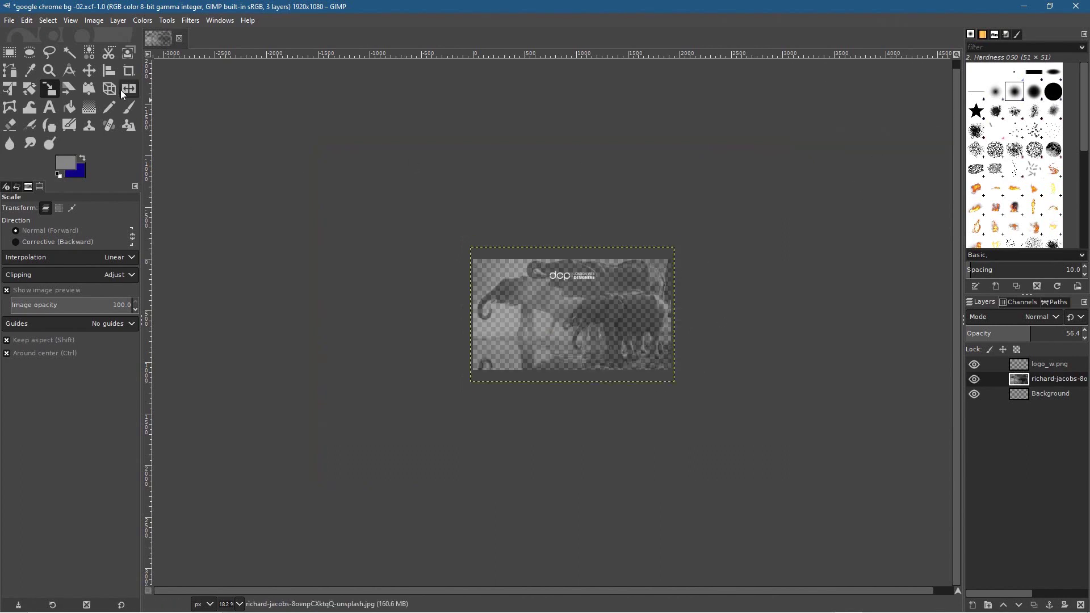
Set the elephant photo layer's opacity back to 100.
click(94, 73)
click(1070, 333)
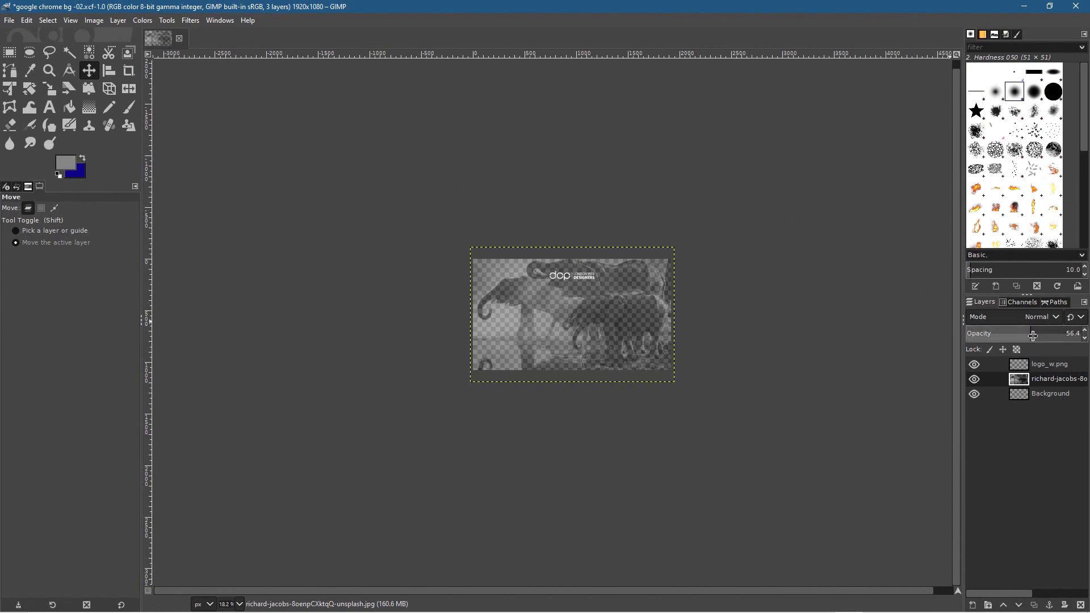
text(100)
key(Return)
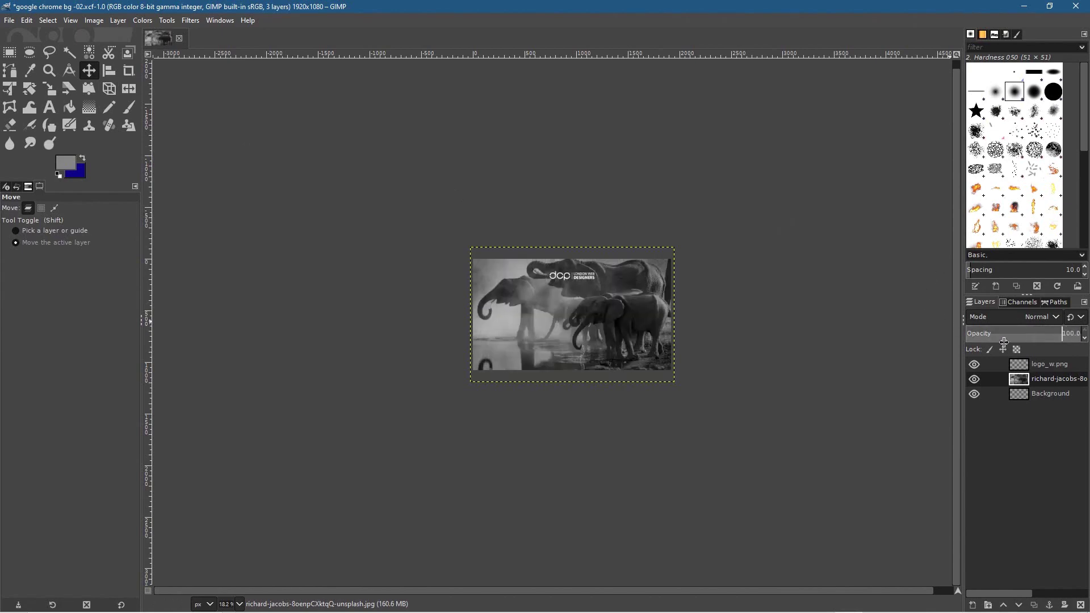
Zoom to 50% and pan to frame the whole image with the dcp logo.
scroll(561, 427, up, 3)
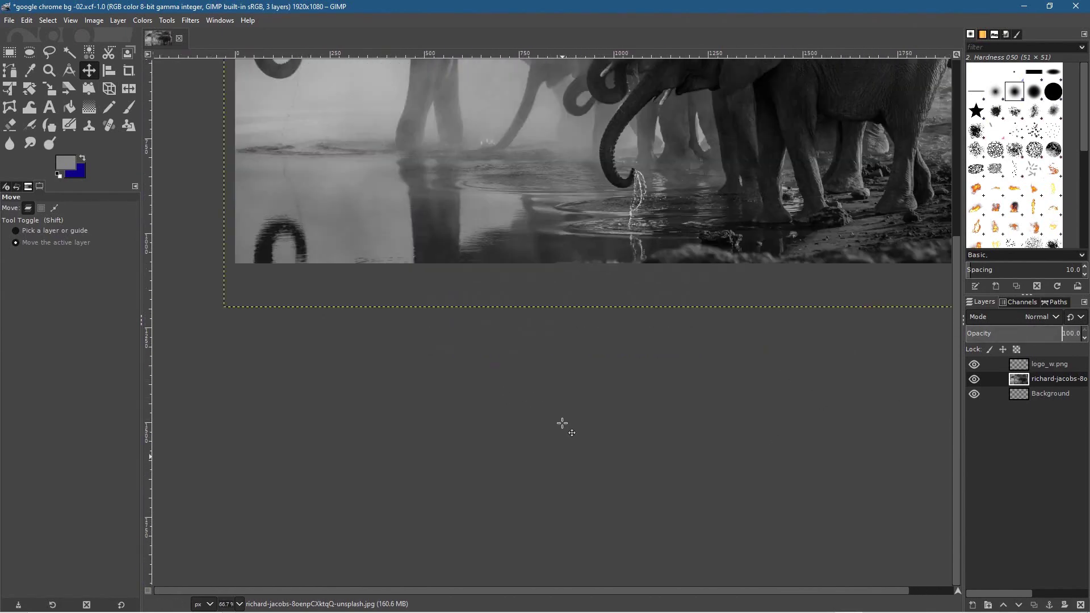
drag(579, 401, 658, 490)
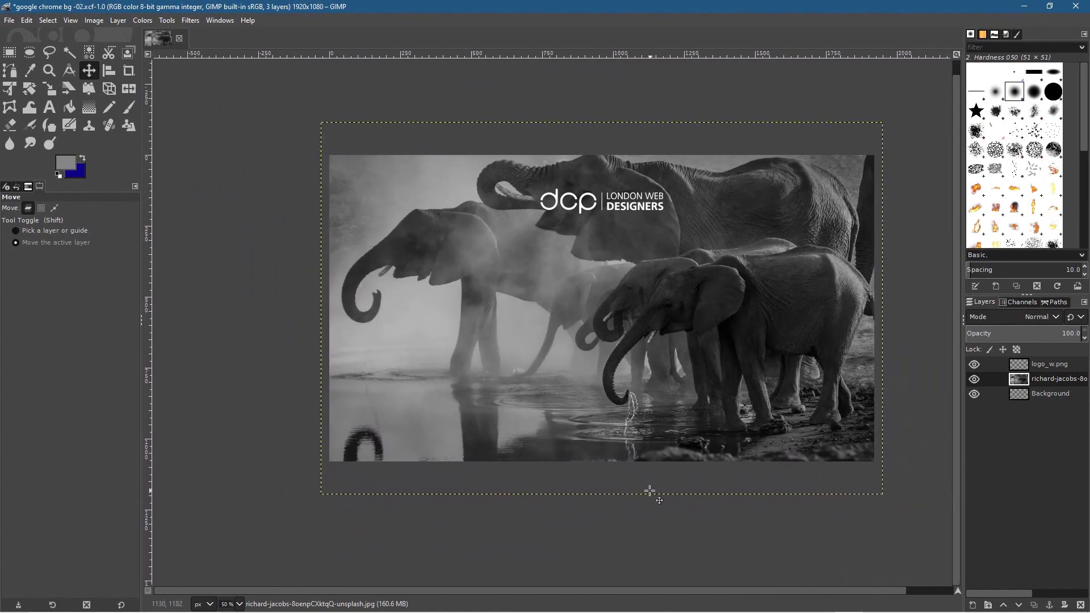
scroll(637, 488, up, 2)
scroll(636, 488, down, 2)
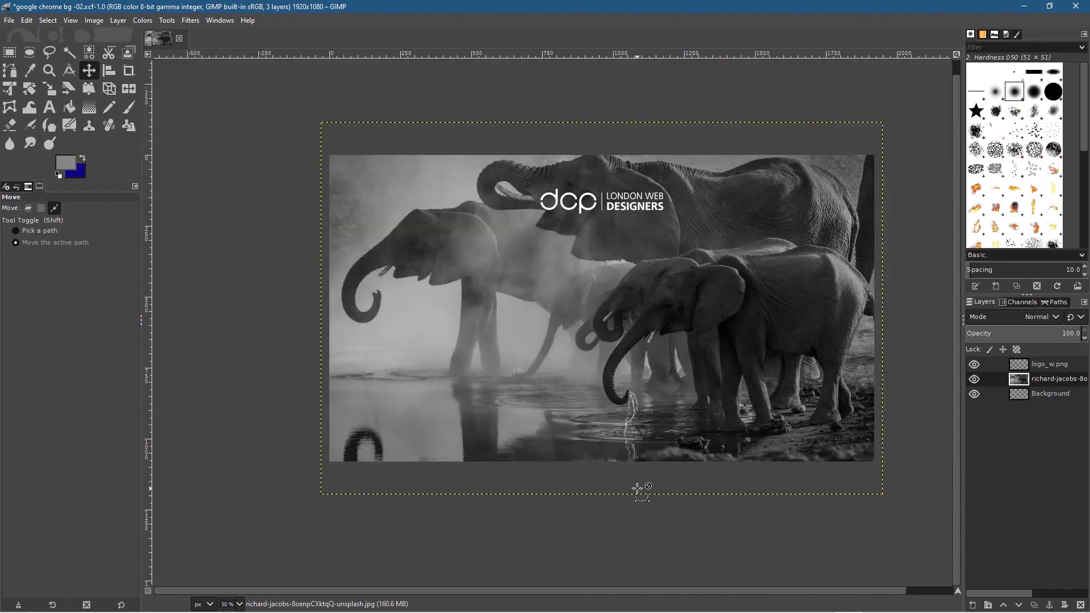
drag(635, 488, 611, 508)
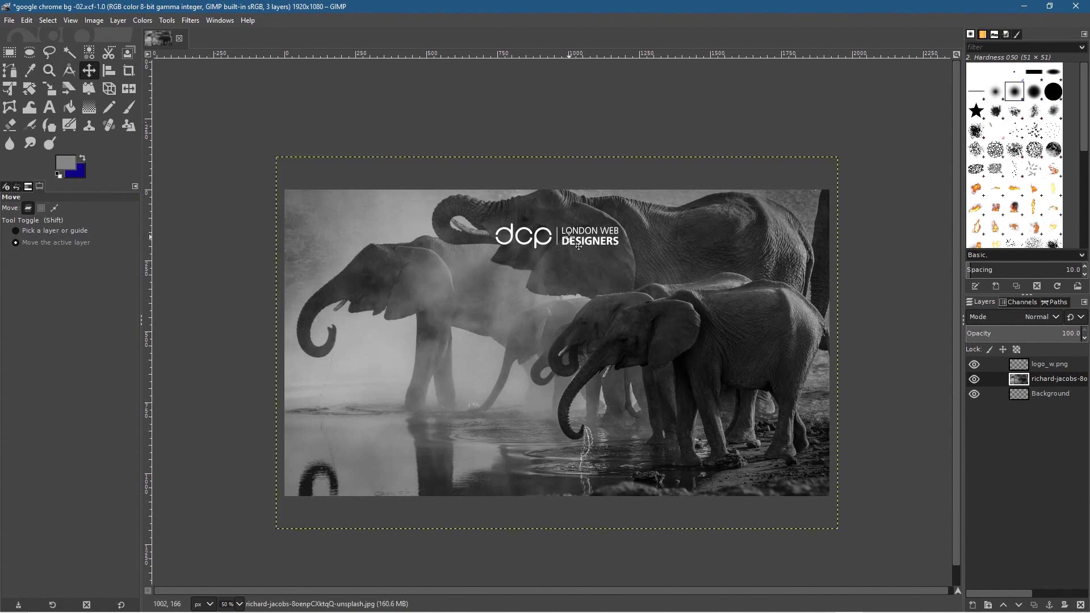
Drag the dcp logo to the elephant photo's top-left, then reselect the photo layer.
click(1031, 367)
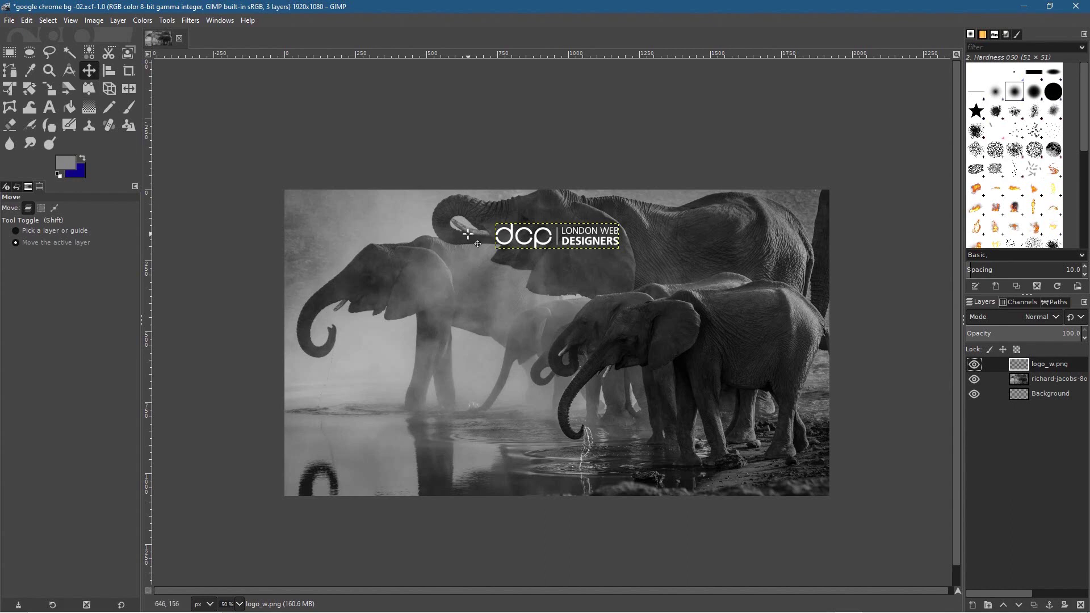
drag(591, 251, 401, 244)
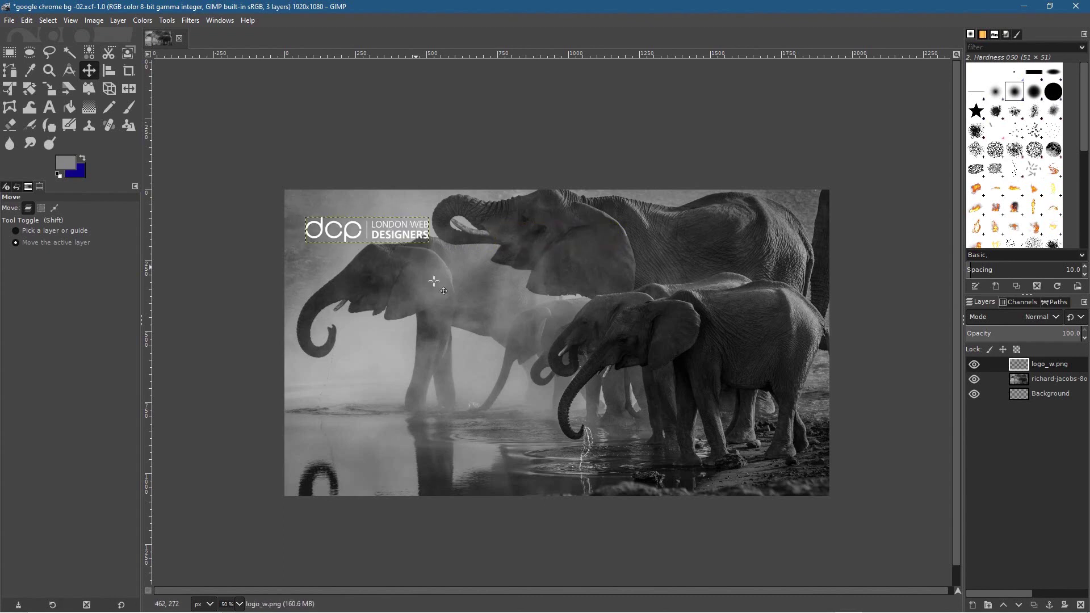
click(1020, 380)
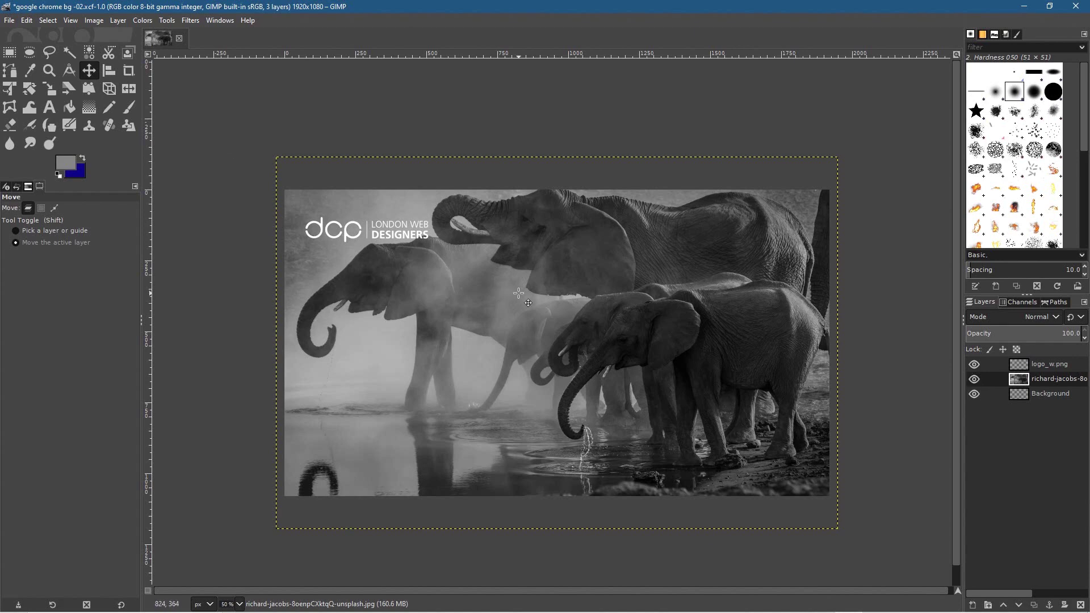
Nudge the elephant photo layer down a few pixels, then select the logo layer.
key(shift+Down)
key(shift+Down)
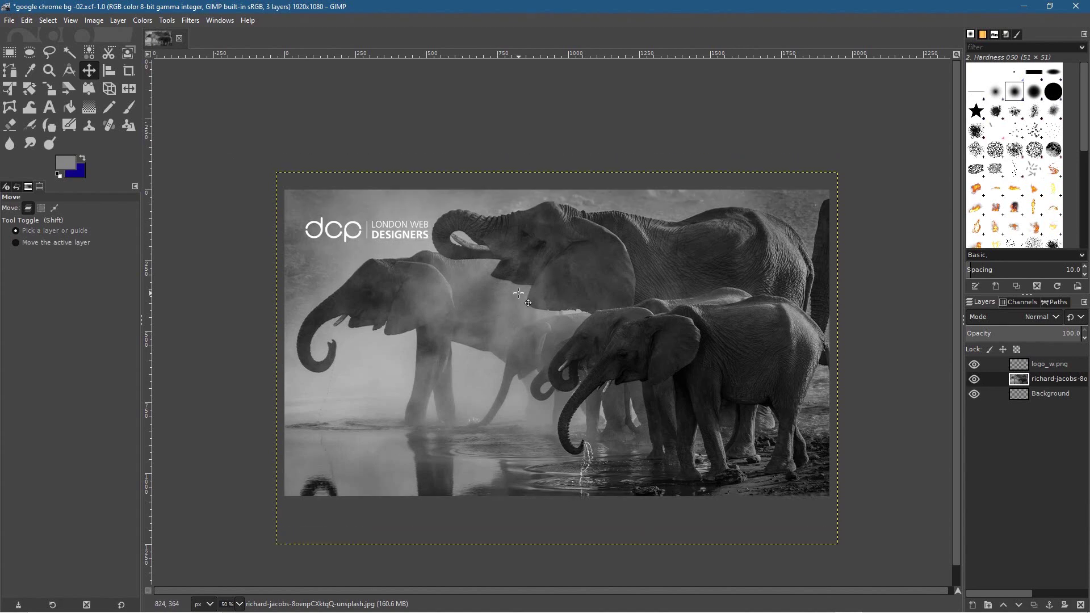
key(shift+Down)
key(shift+Down)
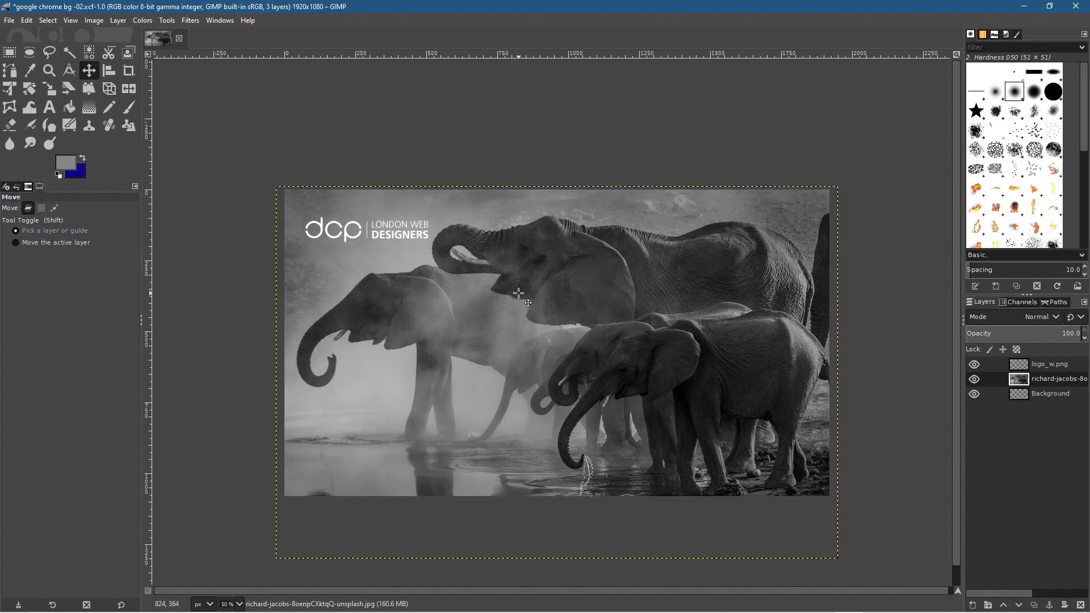
key(shift+Up)
key(shift+Up)
key(shift+Down)
key(shift+Down)
key(shift+Up)
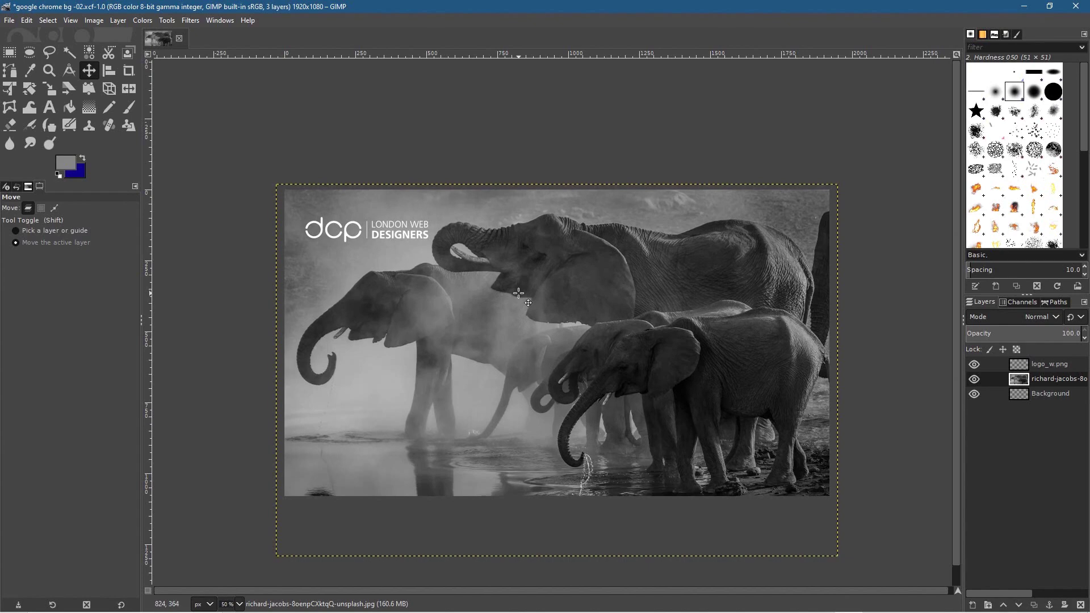
key(Down)
key(Down)
key(Down)
key(Down)
key(Down)
key(Down)
key(Down)
key(Down)
key(Down)
key(Down)
key(Down)
key(Down)
key(Down)
key(Down)
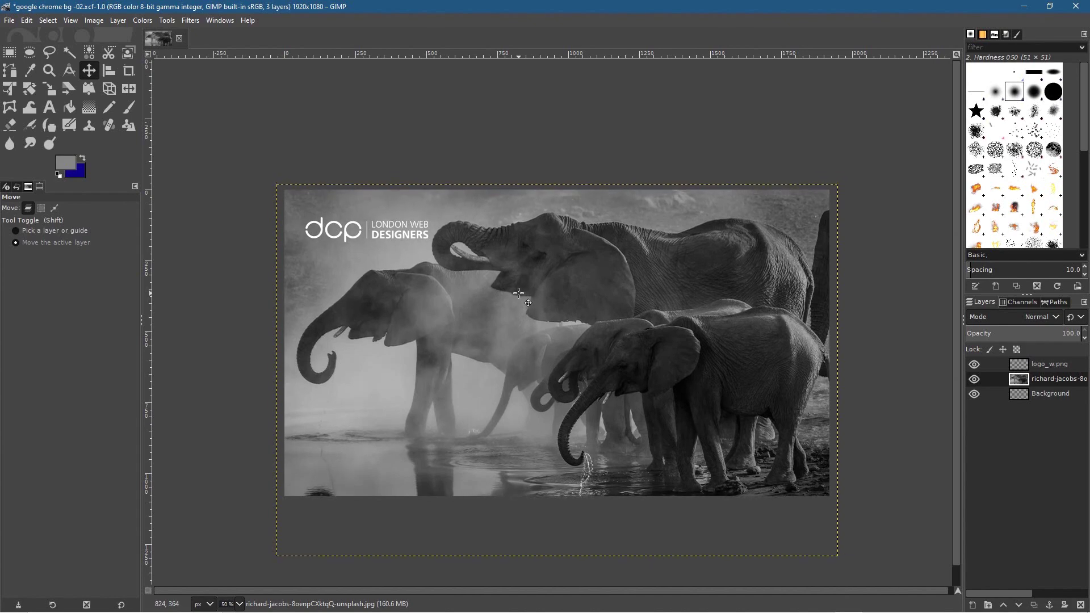
click(352, 250)
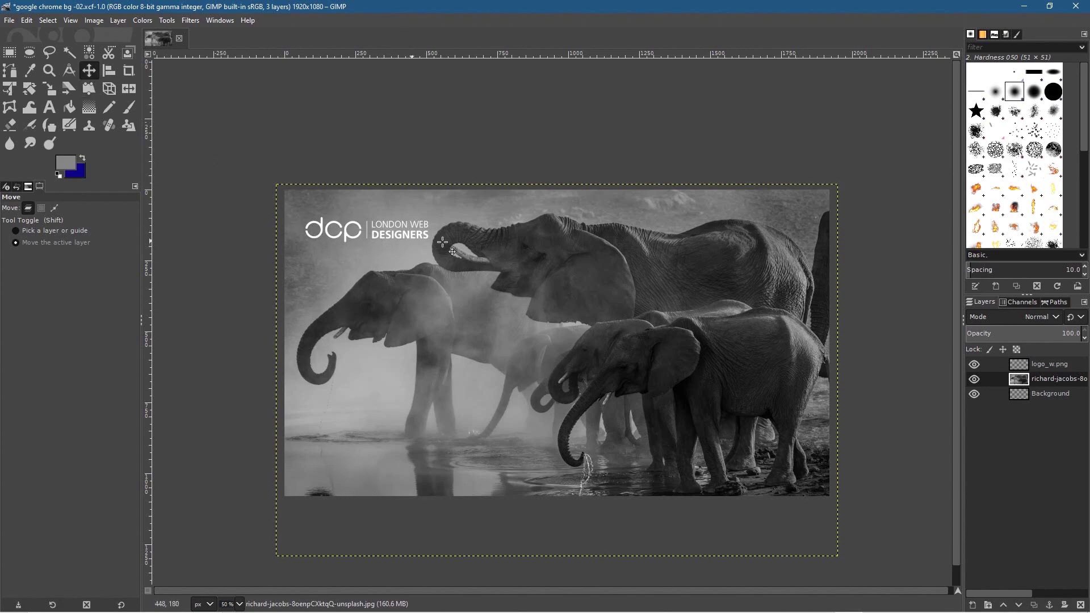
click(1048, 365)
Move the logo to the photo's bottom-left corner and save the project.
drag(381, 237, 379, 469)
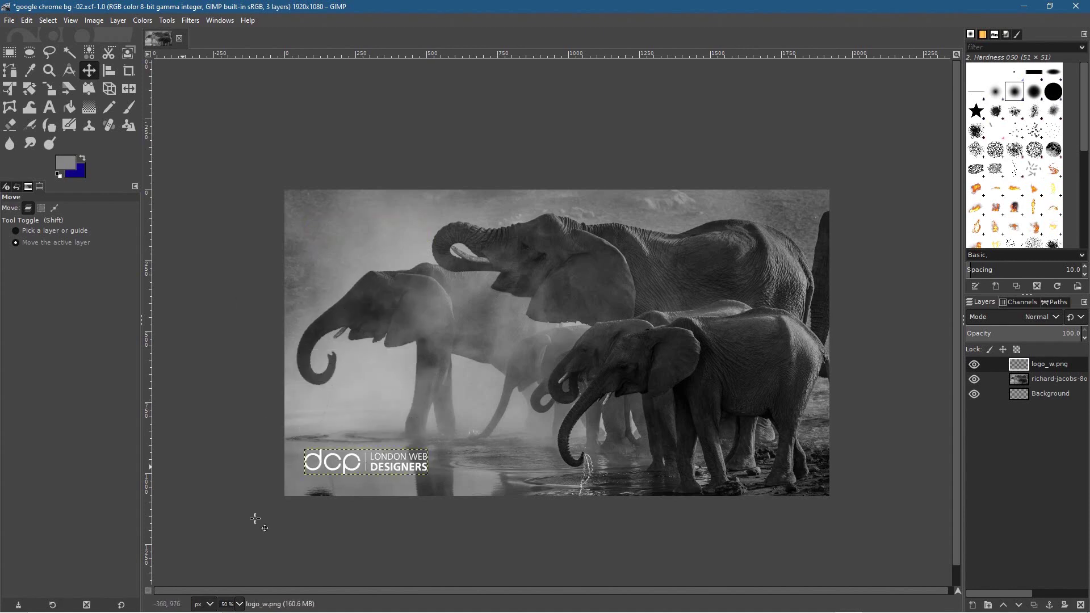
click(9, 21)
click(24, 137)
Export the image as google chrome bg -02.jpg with the default JPEG settings.
click(9, 21)
click(74, 210)
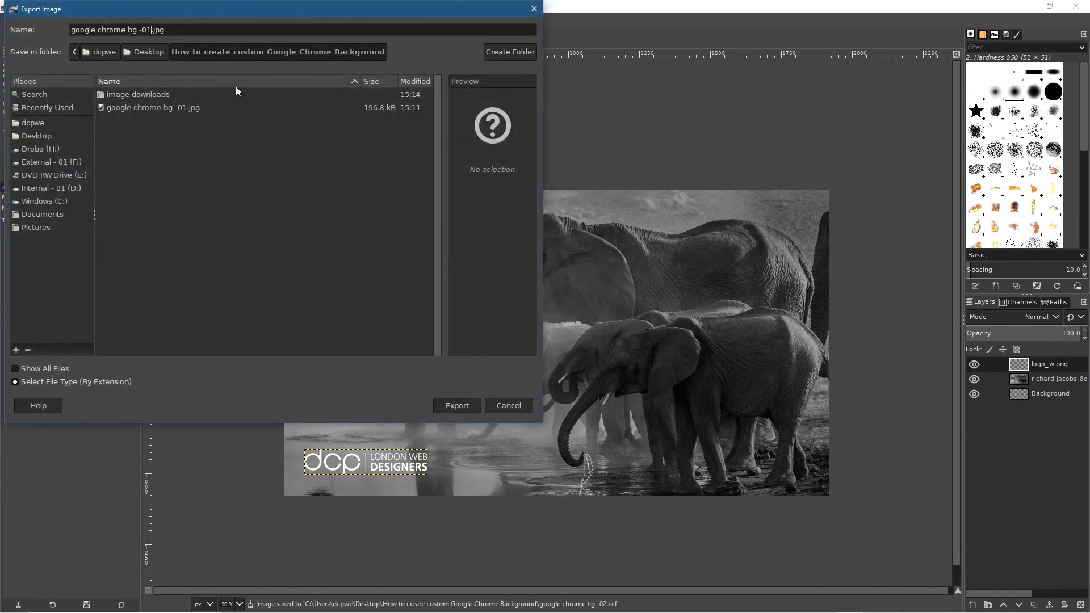
key(BackSpace)
text(2)
click(454, 408)
click(454, 408)
click(539, 435)
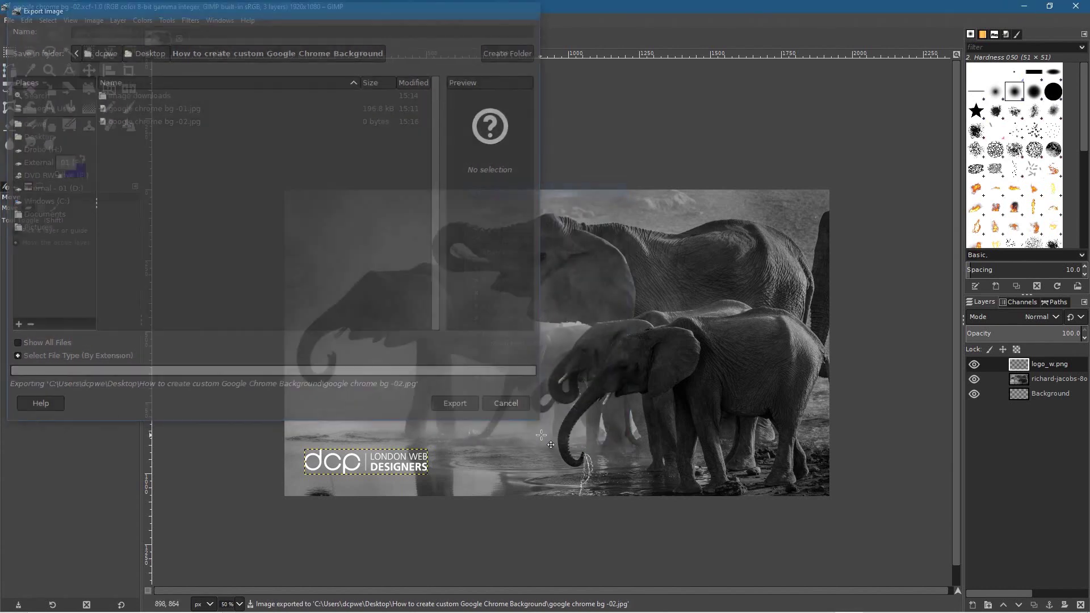
Minimise GIMP and open a maximised new Chrome tab with the downloads bar closed.
click(1023, 6)
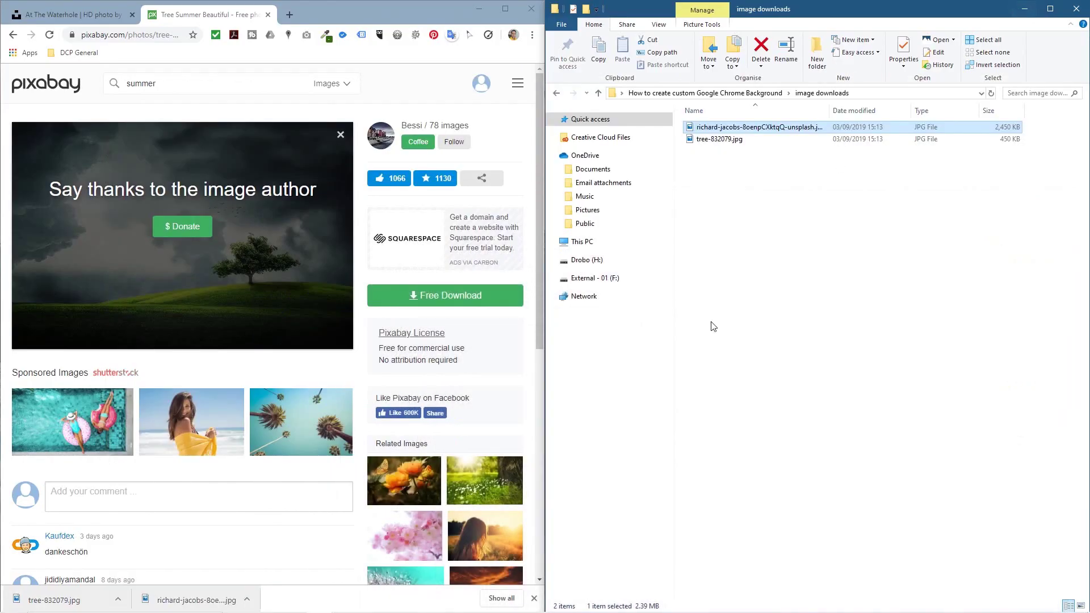
click(511, 9)
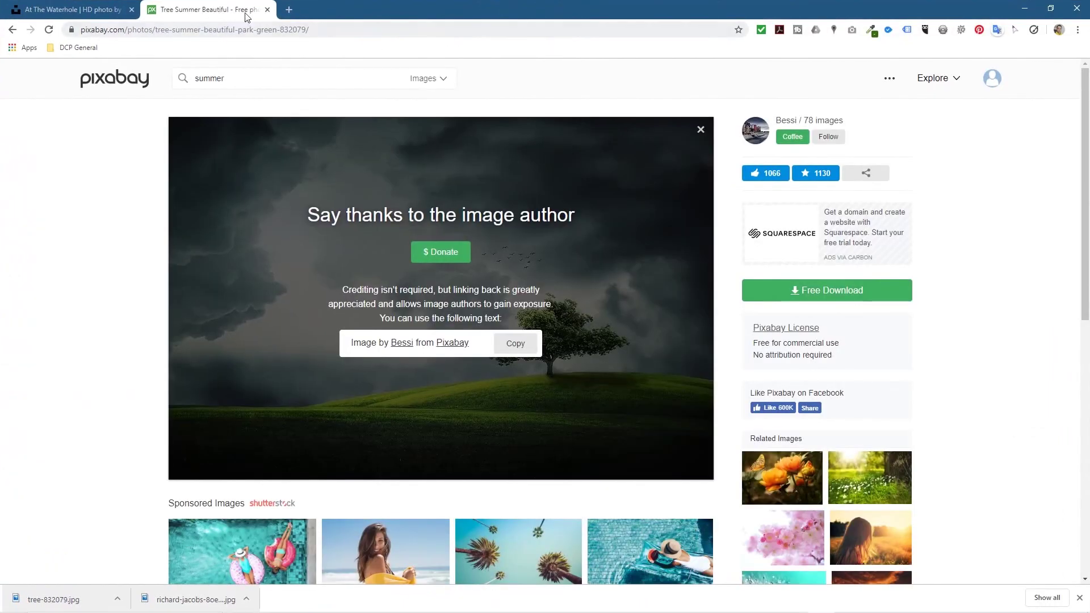
double_click(295, 21)
click(289, 9)
key(super+Up)
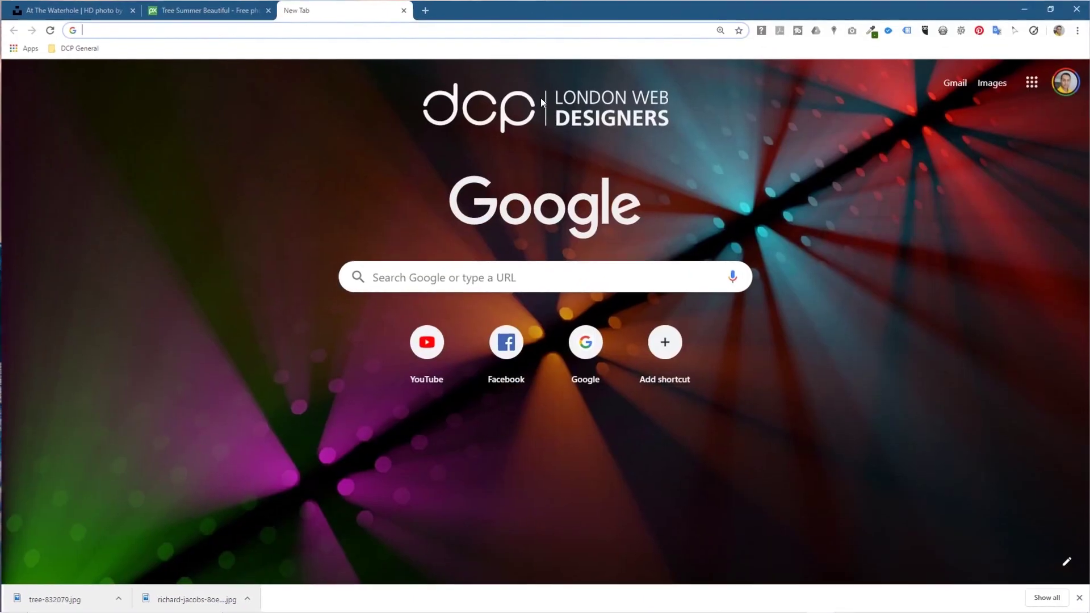
click(1079, 598)
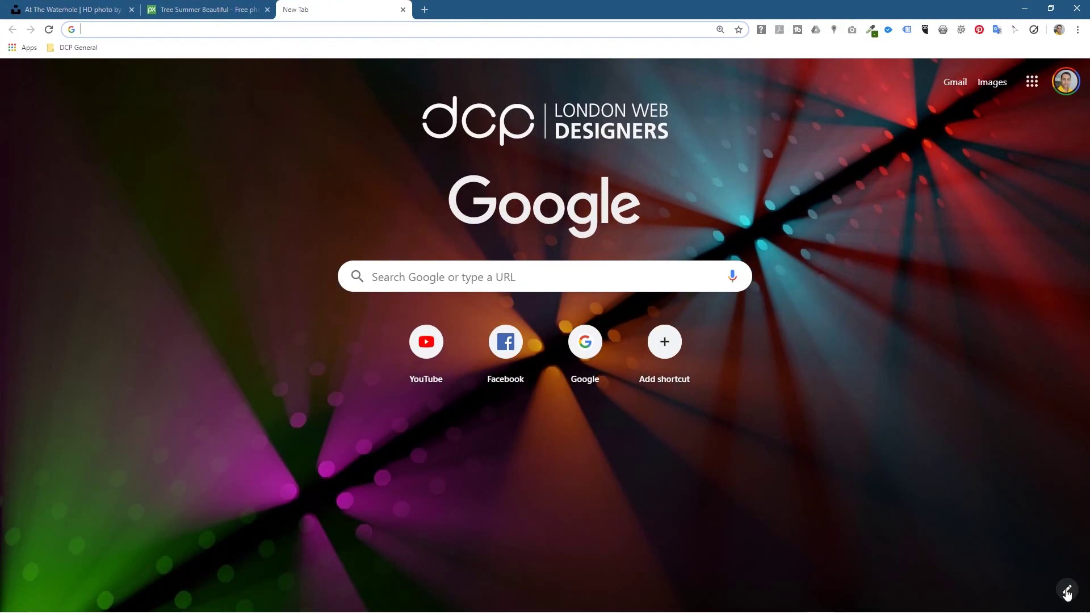
Upload google chrome bg -02.jpg as the New Tab page background.
click(1067, 589)
click(944, 495)
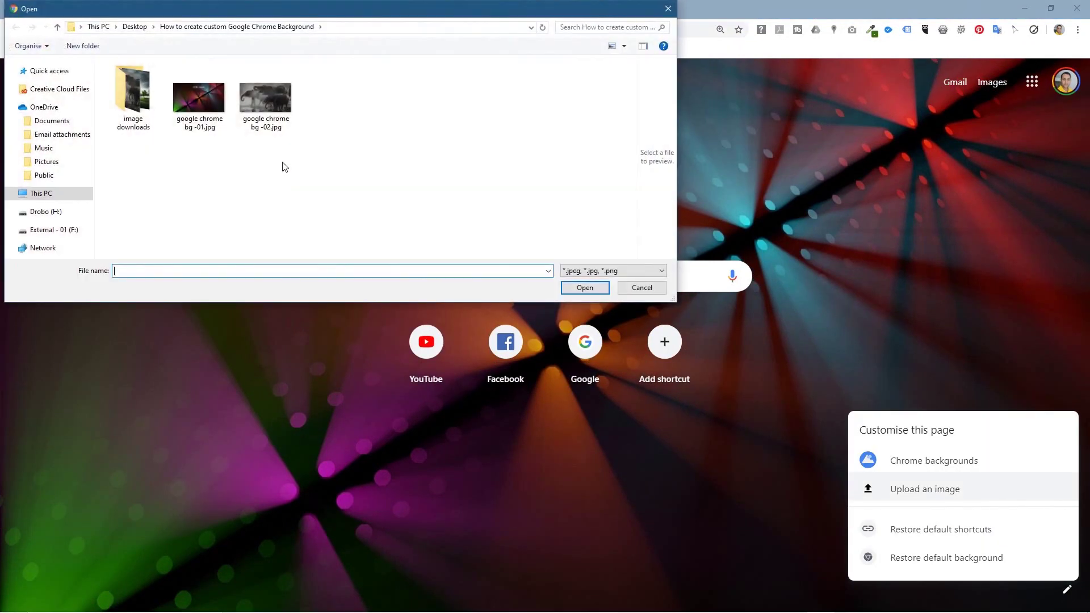
click(265, 108)
click(584, 288)
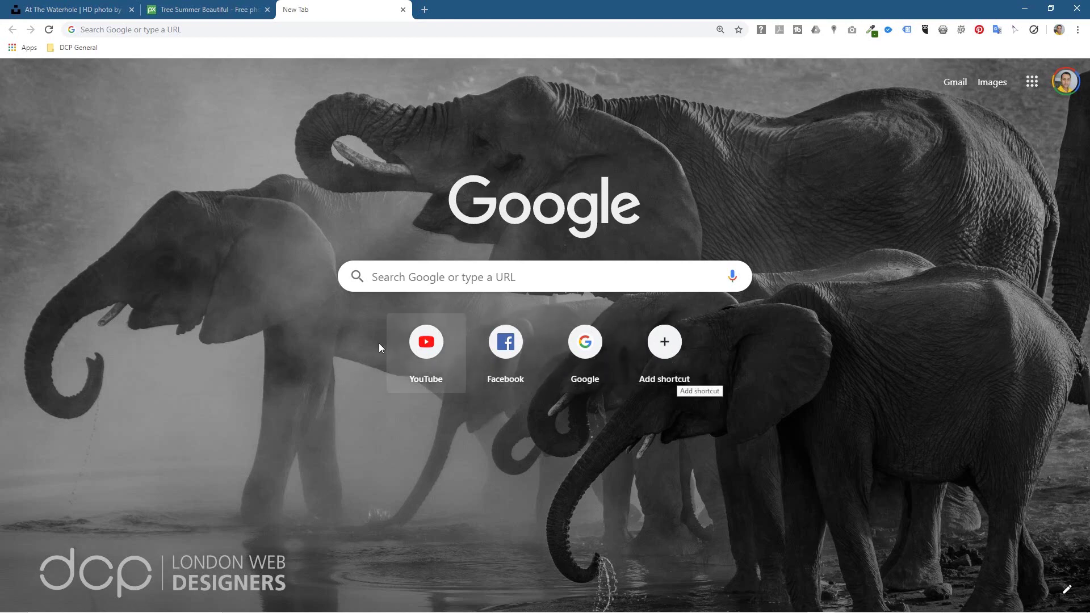
Glance at the DCP General bookmarks, then minimise Chrome and preview tree-832079.jpg.
click(79, 48)
click(387, 141)
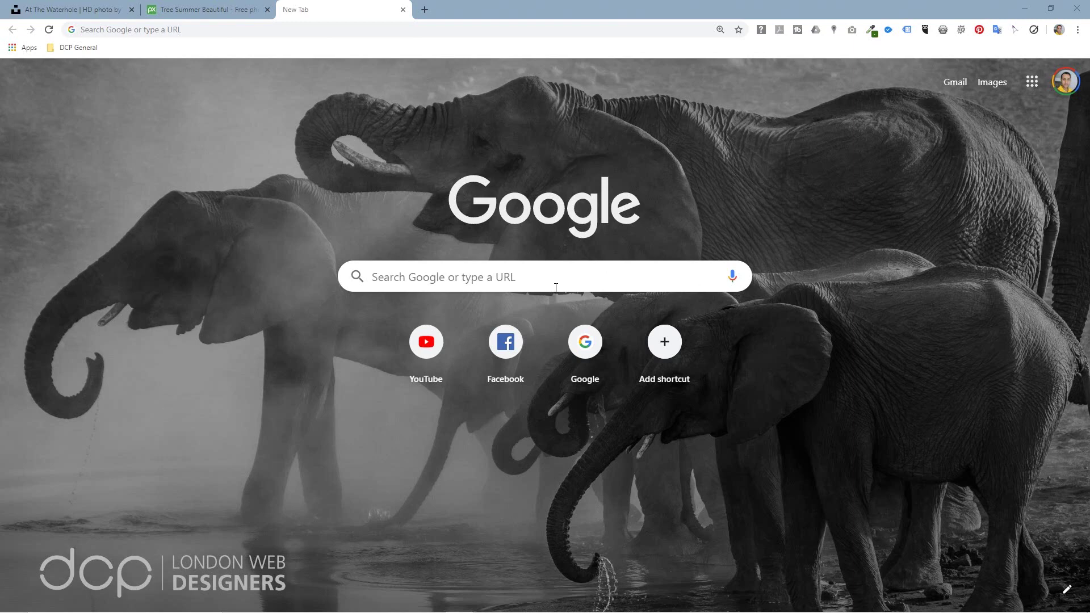
click(1025, 8)
click(721, 139)
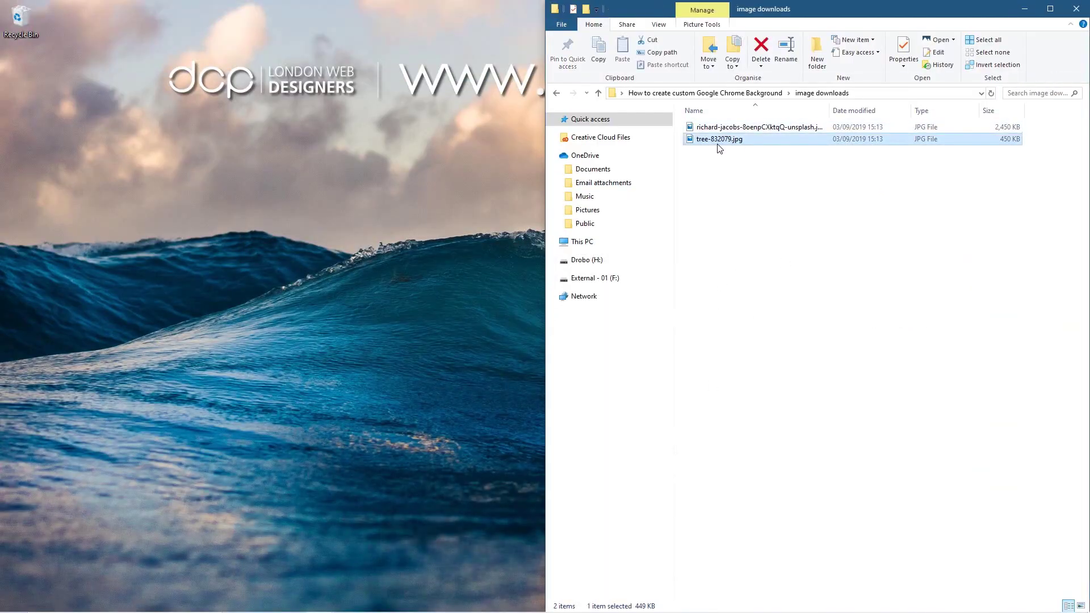
double_click(718, 143)
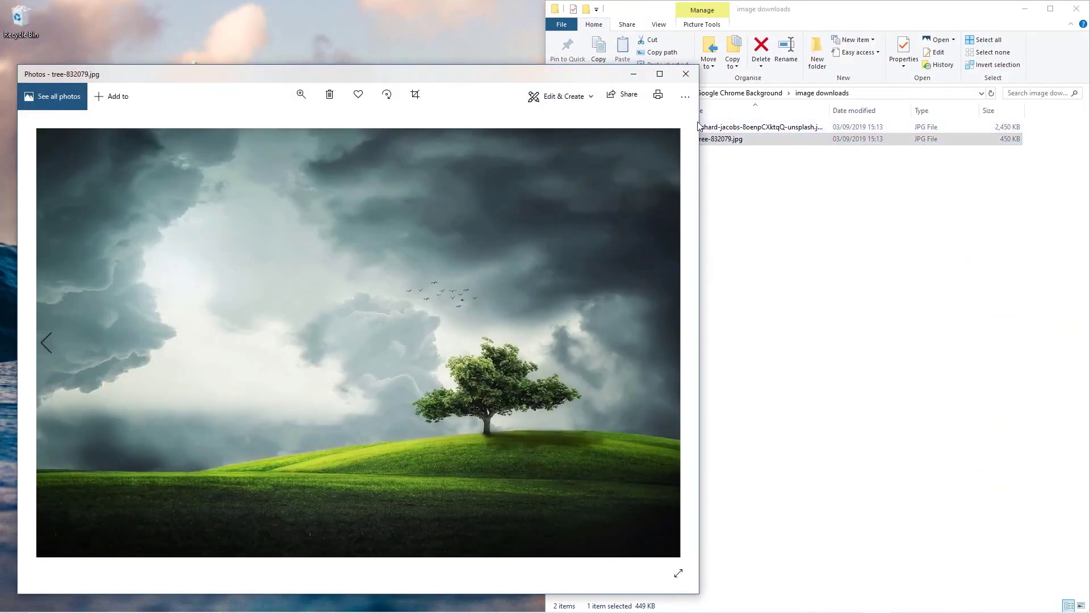
Close the photo preview and switch back to the GIMP project.
click(680, 79)
click(750, 257)
key(alt+Tab)
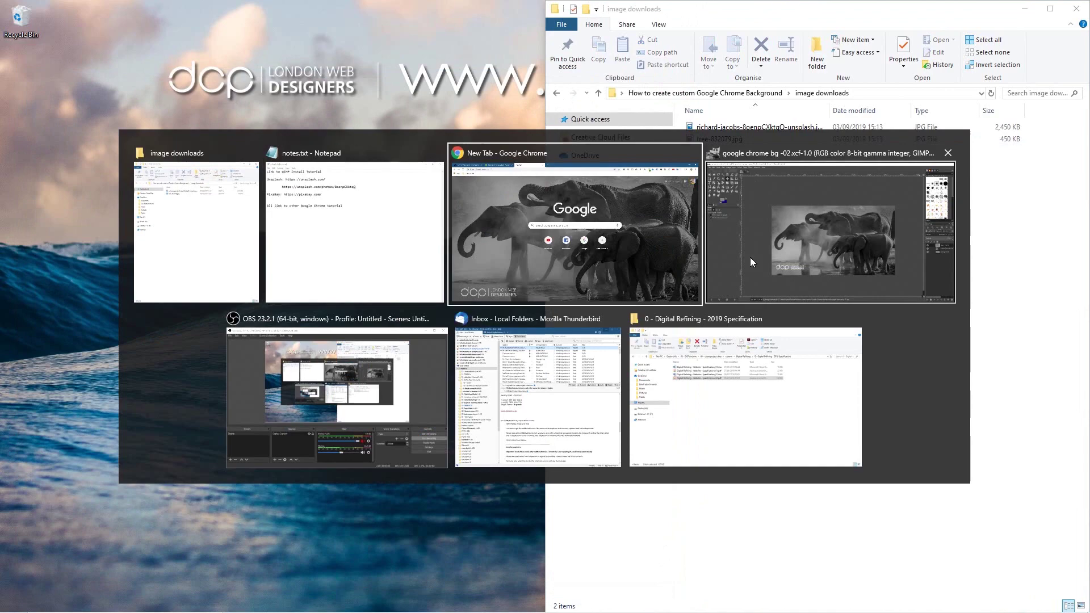
click(750, 257)
Save the project as google chrome bg -03.xcf.
click(11, 21)
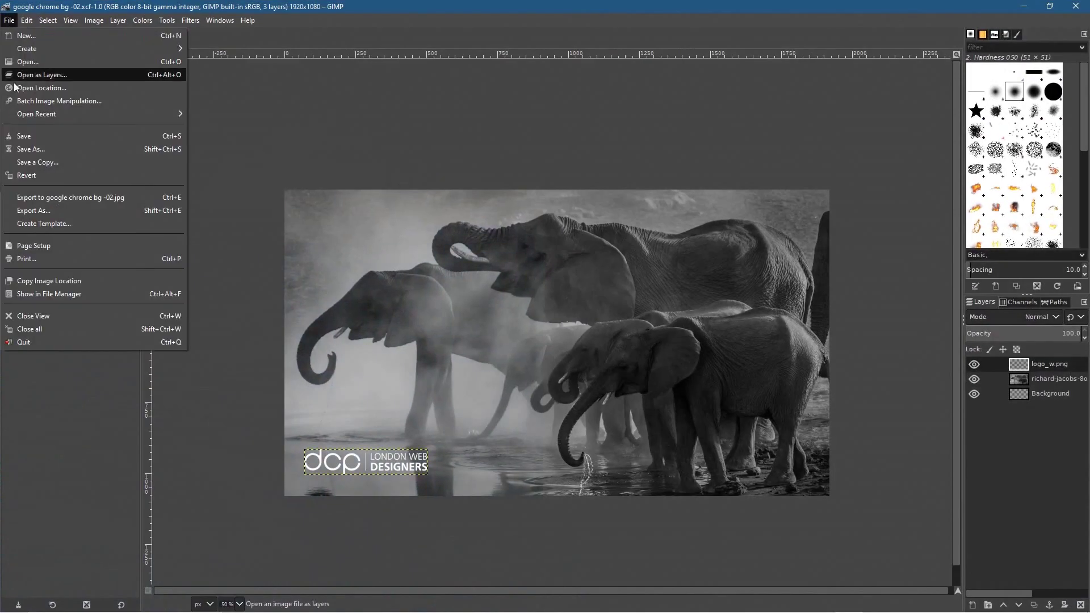
click(39, 150)
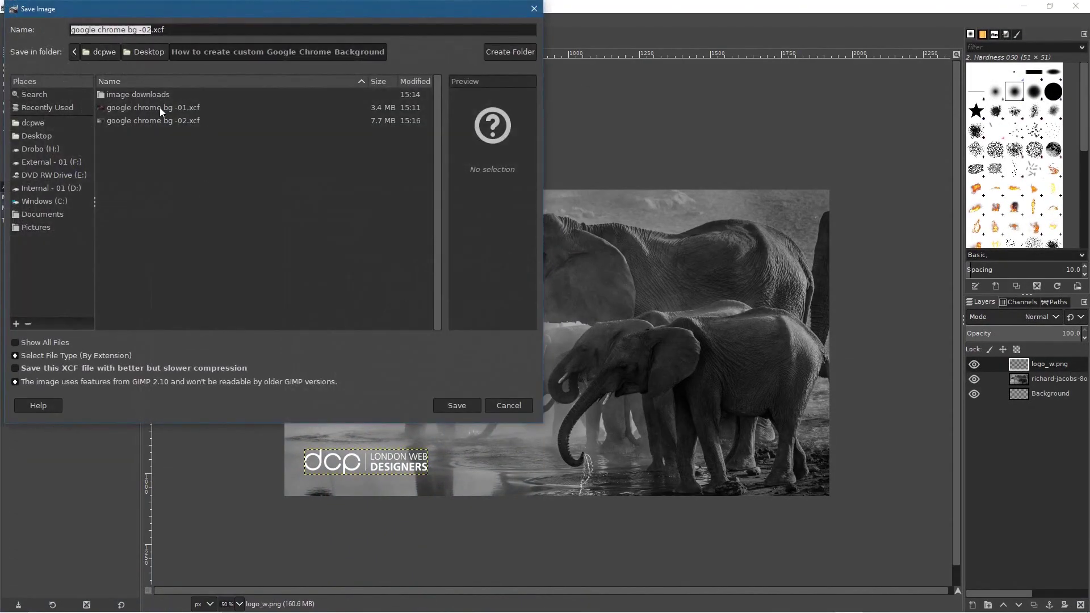
click(148, 30)
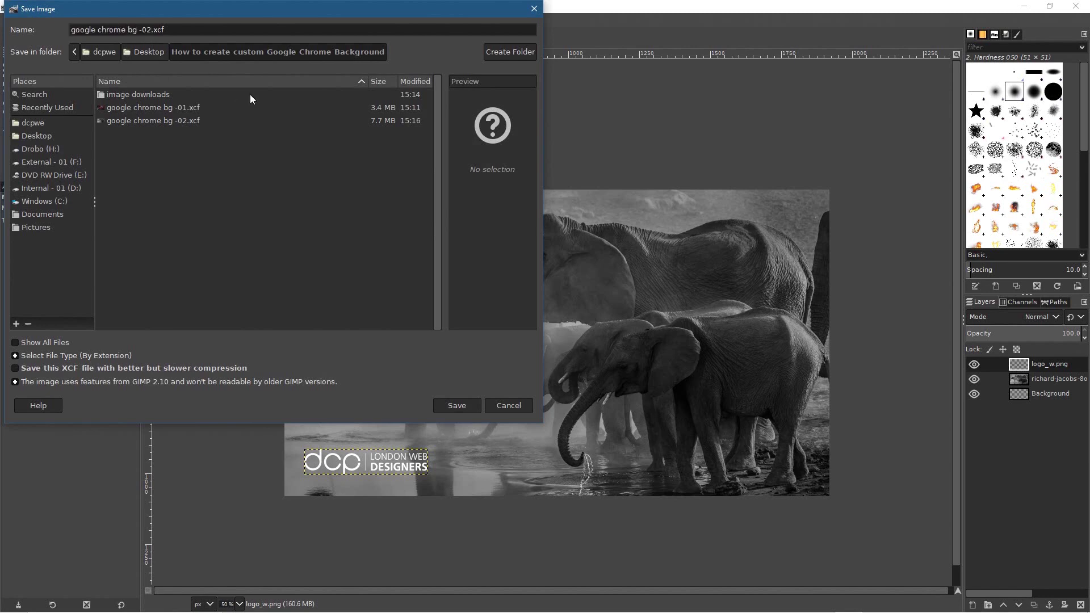
click(457, 405)
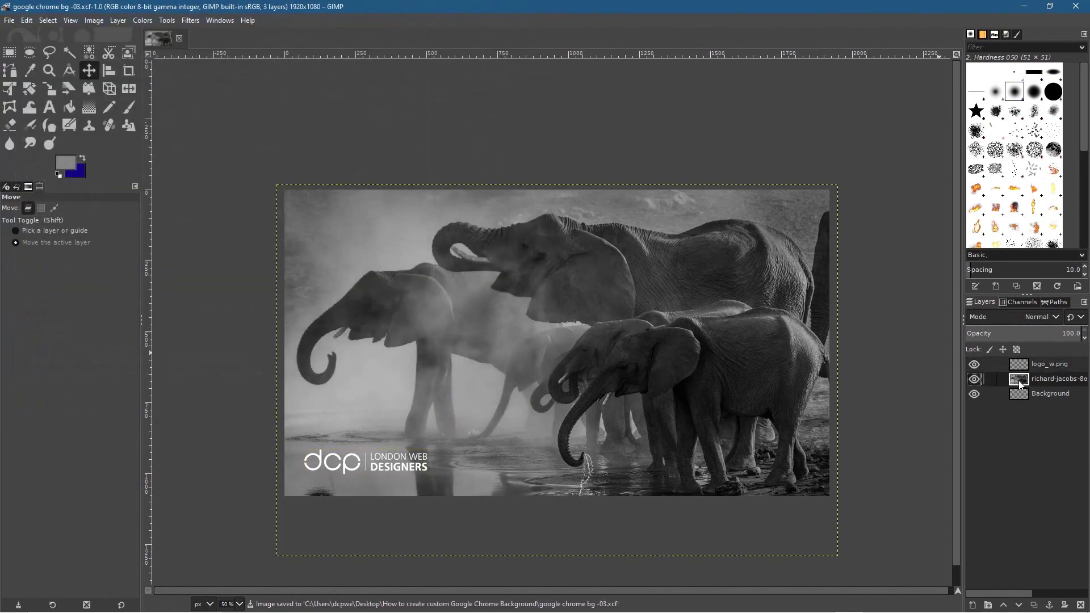
Delete the elephant photo layer and drag tree-832079.jpg onto the canvas as a layer.
click(1080, 605)
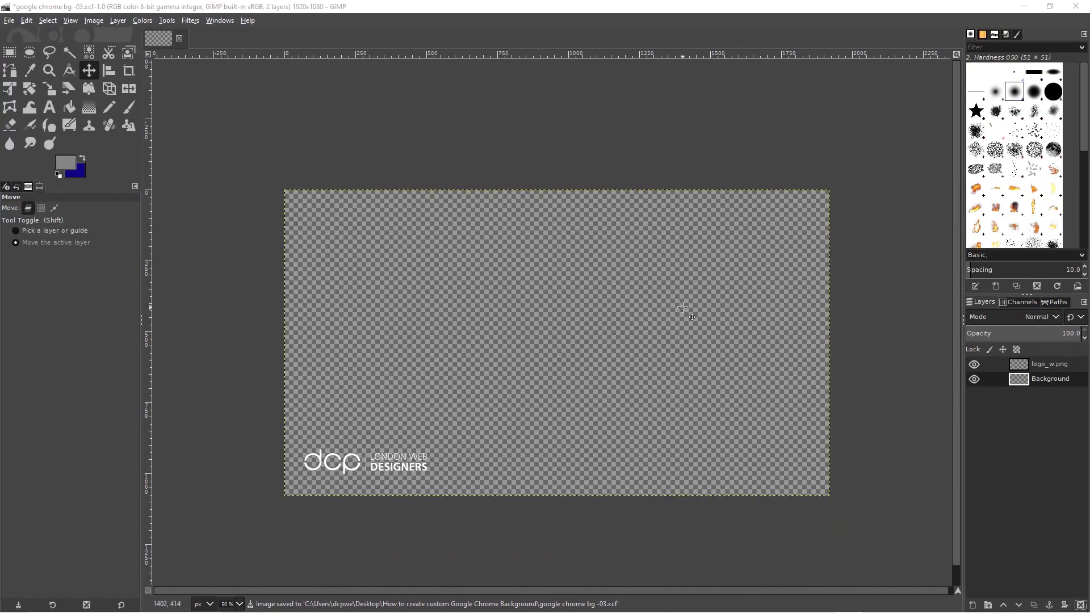
key(alt+Tab)
key(alt+Tab)
key(alt+Tab)
key(alt+Tab)
key(alt+Tab)
key(alt+Tab)
key(alt+Tab)
key(alt+Tab)
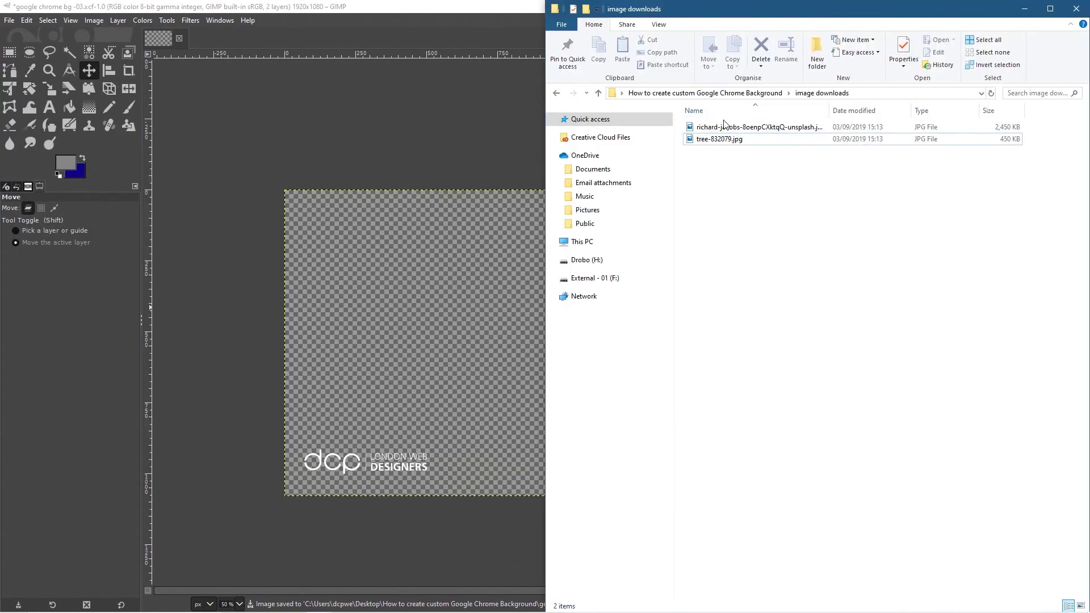
drag(717, 138, 405, 269)
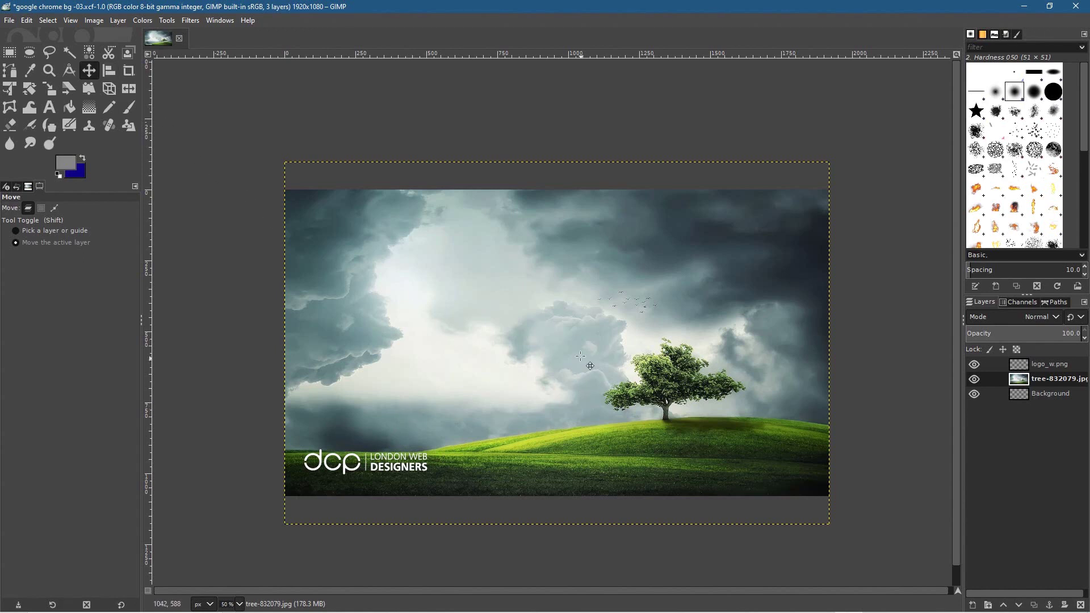
Nudge the tree photo up, readjust the logo near the bottom-left, then reselect the tree layer.
key(shift)
key(shift+Up)
key(shift+Up)
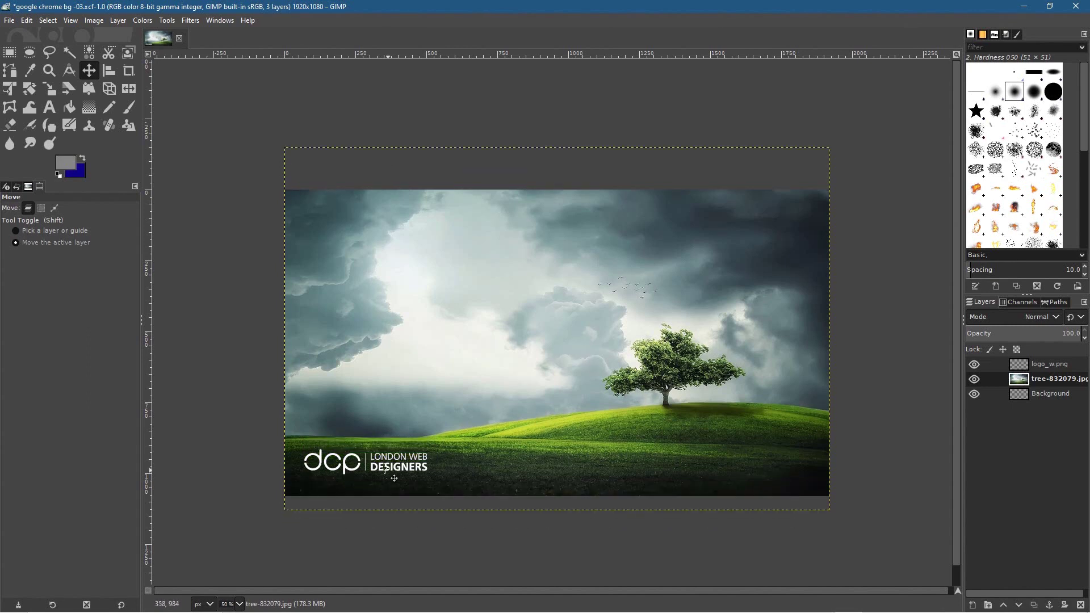
shift+click(390, 474)
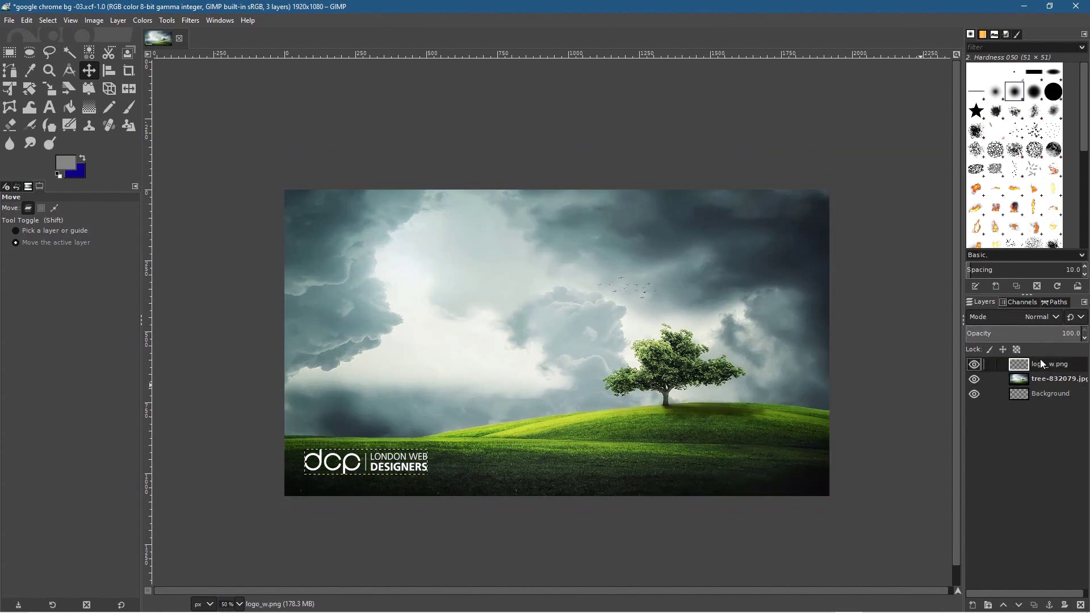
key(shift+Up)
key(shift+Up)
key(shift+Up)
key(shift+Up)
key(shift+Up)
key(shift+Up)
key(shift+Up)
key(shift+Up)
key(shift+Up)
key(shift+Up)
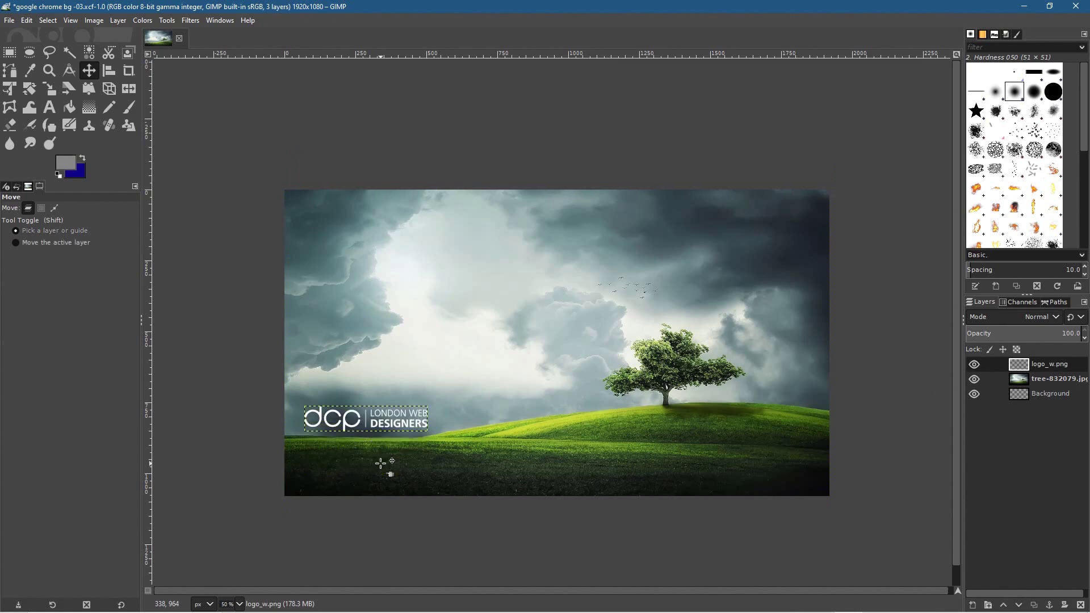
key(shift+Up)
key(shift+Up)
key(shift+Up)
key(shift+Up)
key(shift+Up)
key(shift+Up)
key(shift+Up)
key(shift+Up)
key(shift+Up)
key(shift+Up)
key(shift+Up)
key(shift+Up)
key(shift+Up)
key(shift+Up)
key(shift+Up)
key(shift+Up)
key(shift+Up)
key(shift+Up)
key(shift+Up)
key(shift+Up)
key(shift+Up)
key(shift+Down)
key(shift+Down)
key(shift+Down)
key(ctrl+z)
key(shift+Down)
key(shift+Down)
key(shift+Down)
key(shift+Down)
key(shift+Down)
key(shift+Down)
key(shift+Down)
key(shift+Down)
key(shift+Down)
key(shift+Down)
key(shift+Down)
key(shift+Down)
key(shift+Up)
key(shift+Up)
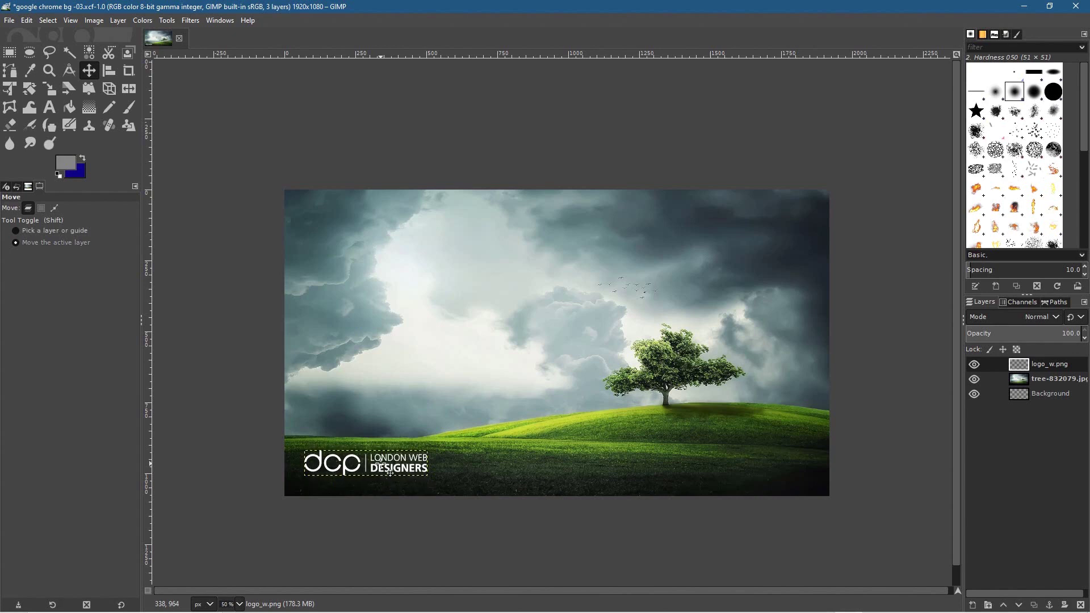
click(1013, 379)
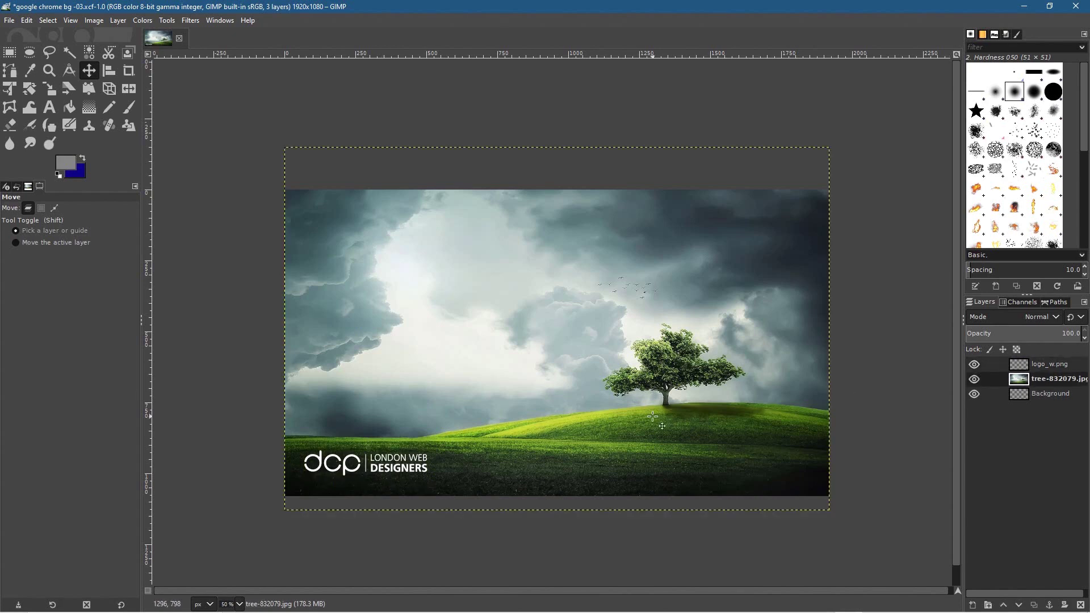
Nudge the tree photo slightly higher and save the project.
key(shift+Up)
key(shift+Up)
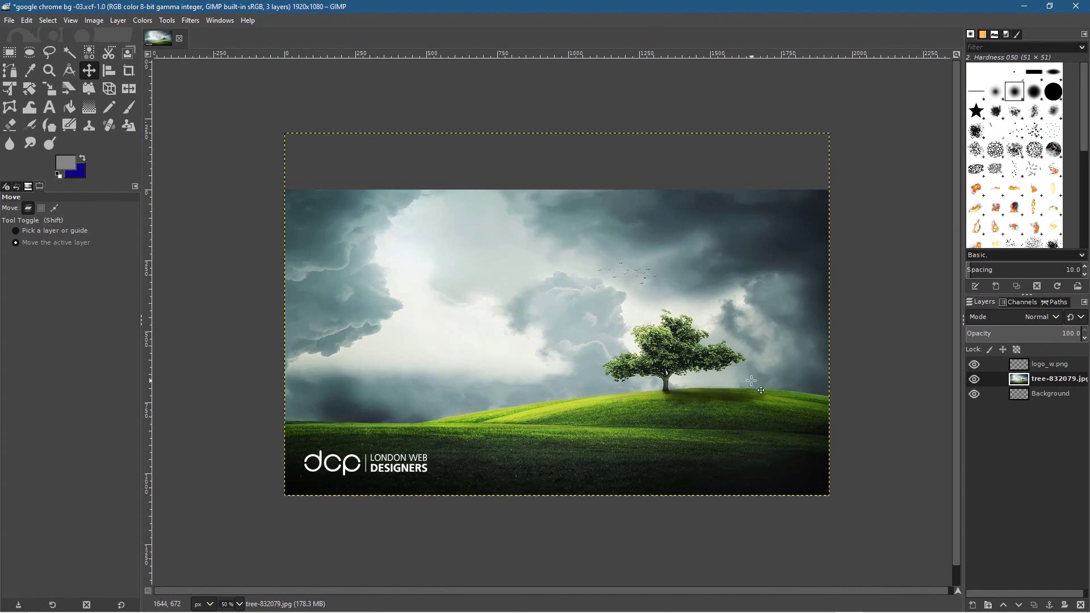
click(9, 20)
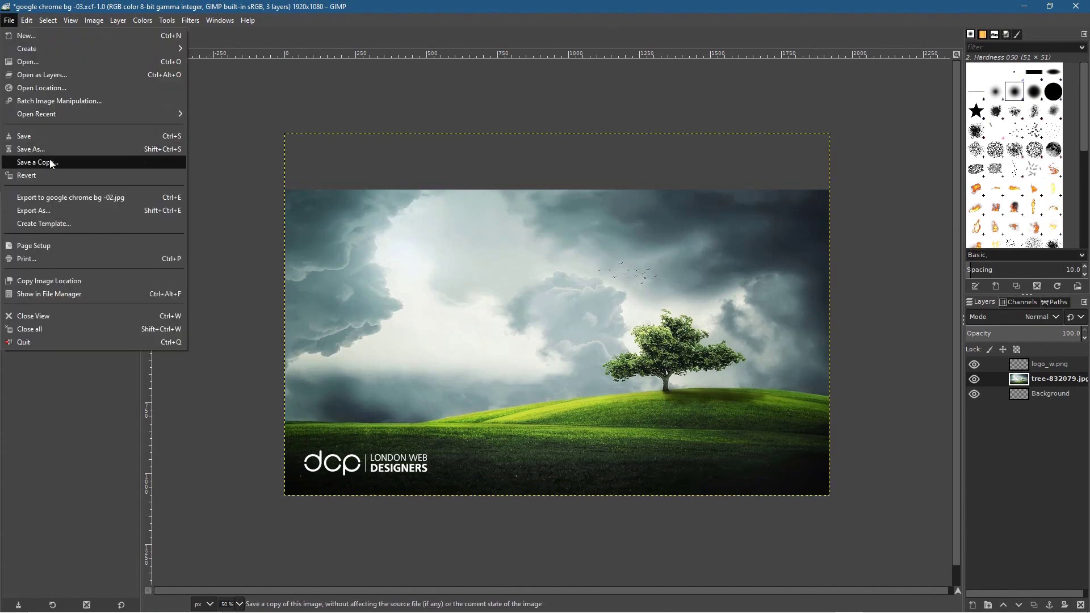
click(31, 136)
Export the image as google chrome bg -03.jpg at JPEG quality 90.
click(9, 20)
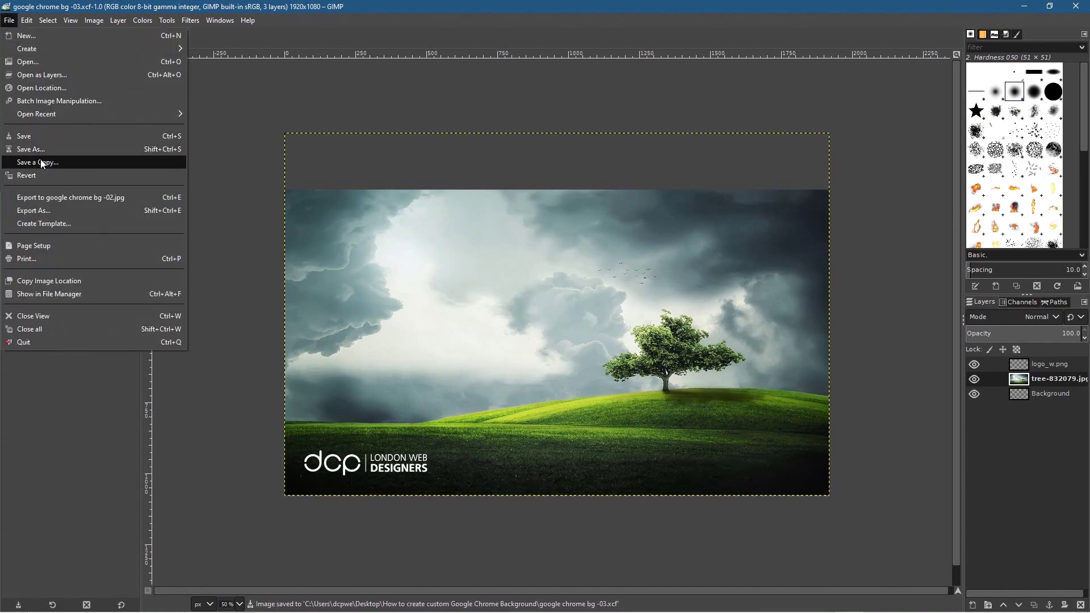
click(56, 212)
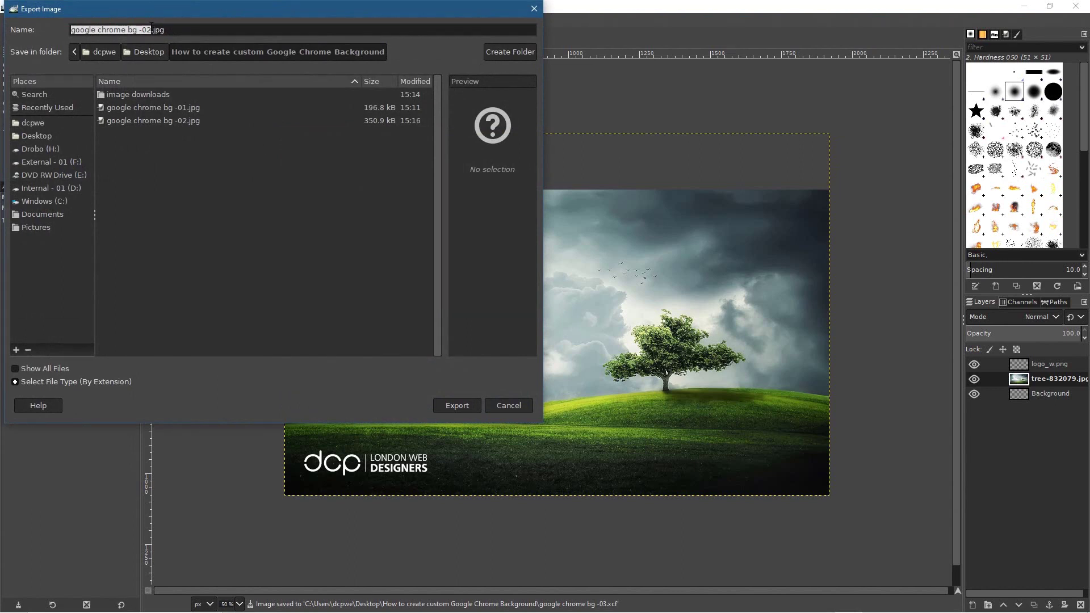
key(Right)
key(BackSpace)
text(3)
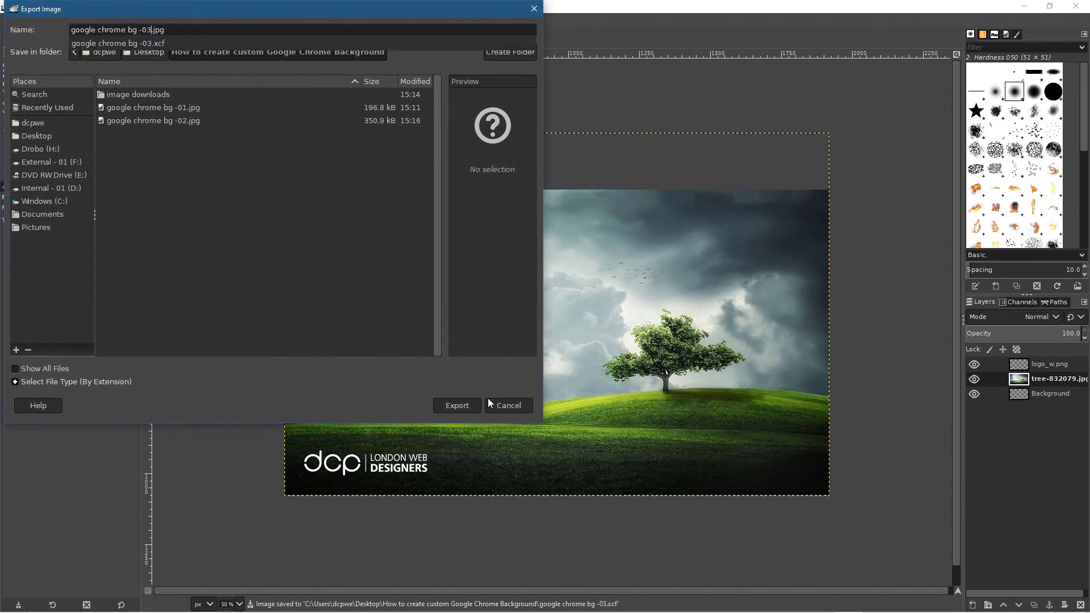
click(471, 406)
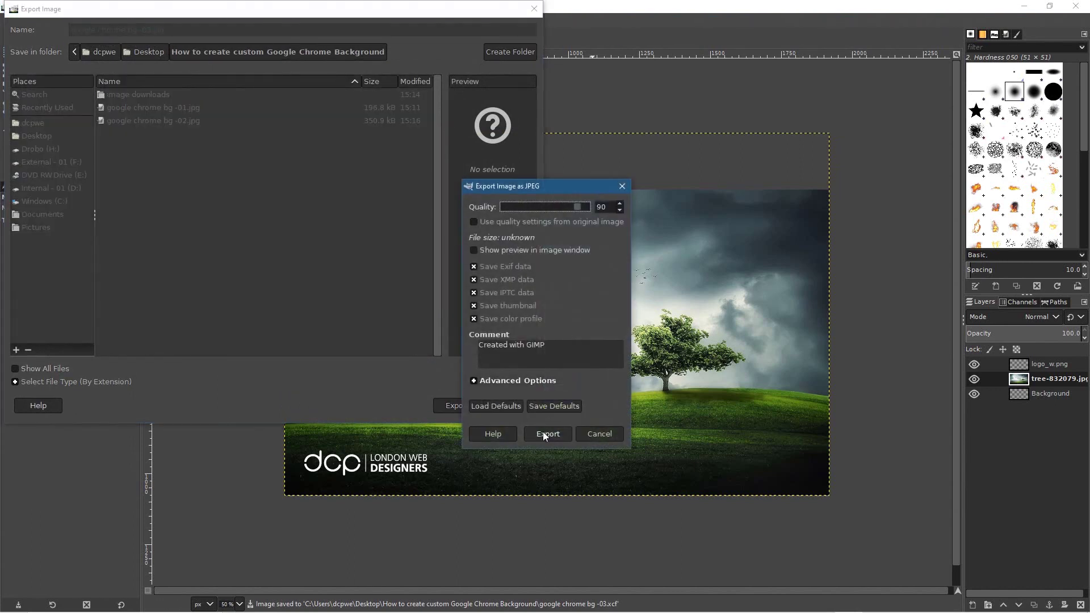
click(544, 434)
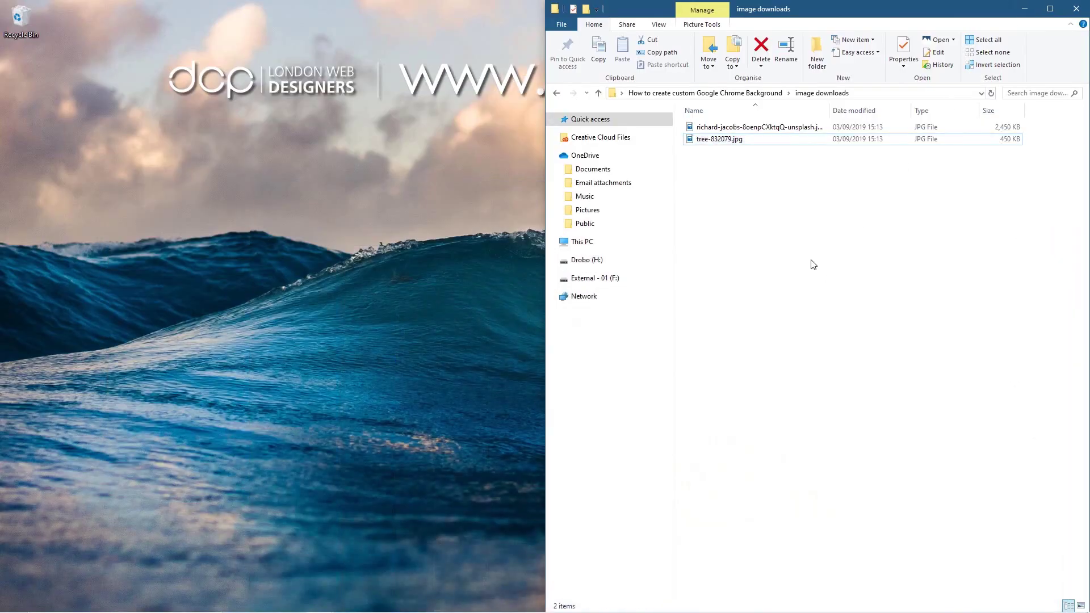
Upload google chrome bg -03.jpg as Chrome's New Tab background, then switch to Wall Paper Backgrounds.
click(813, 264)
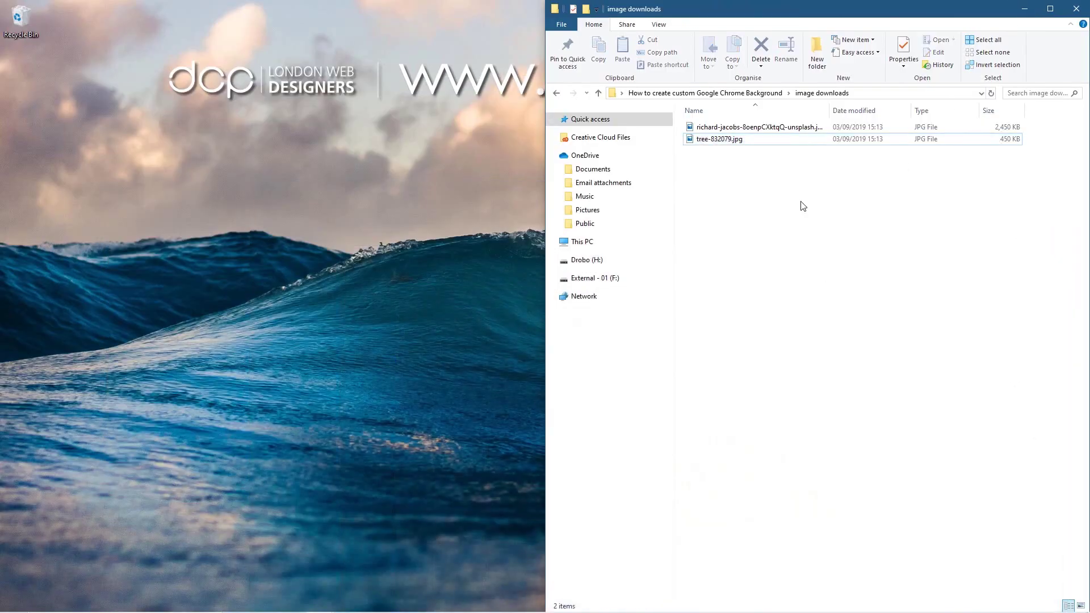
mouse_move(897, 607)
click(821, 602)
click(1067, 589)
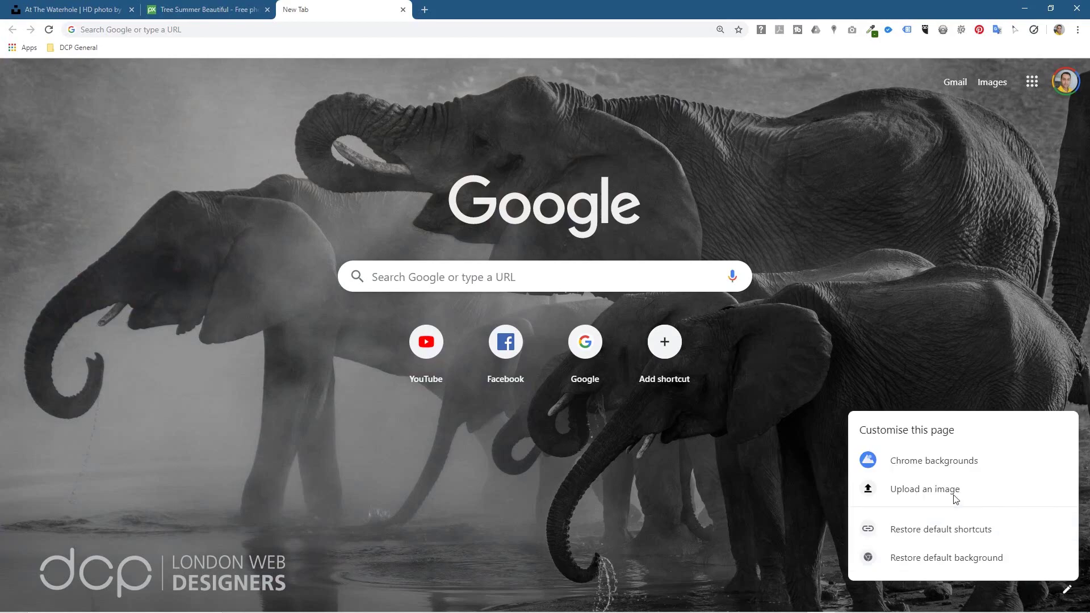
click(917, 492)
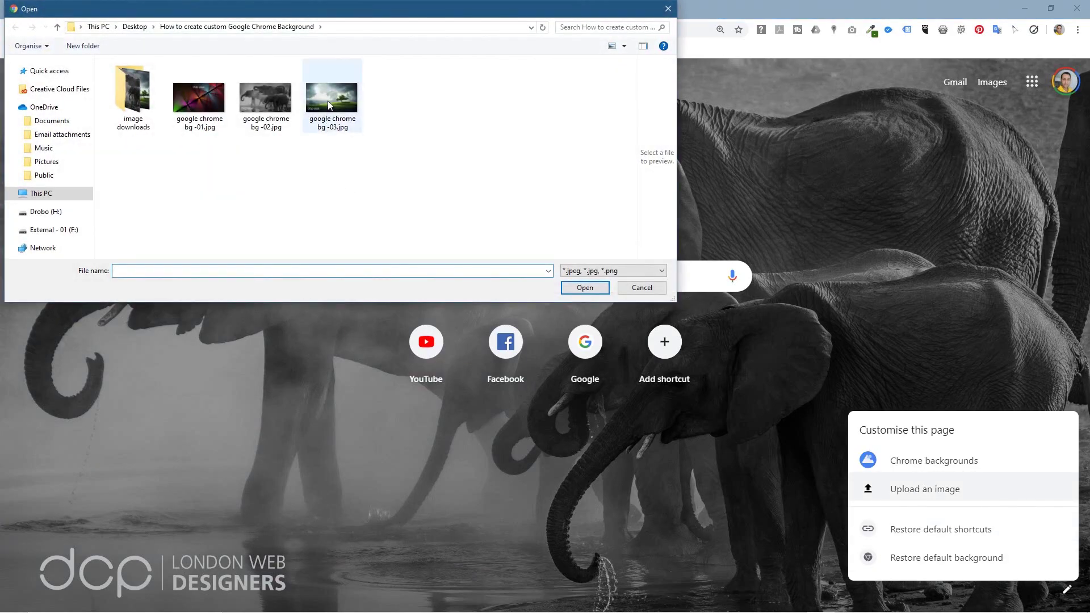
double_click(328, 100)
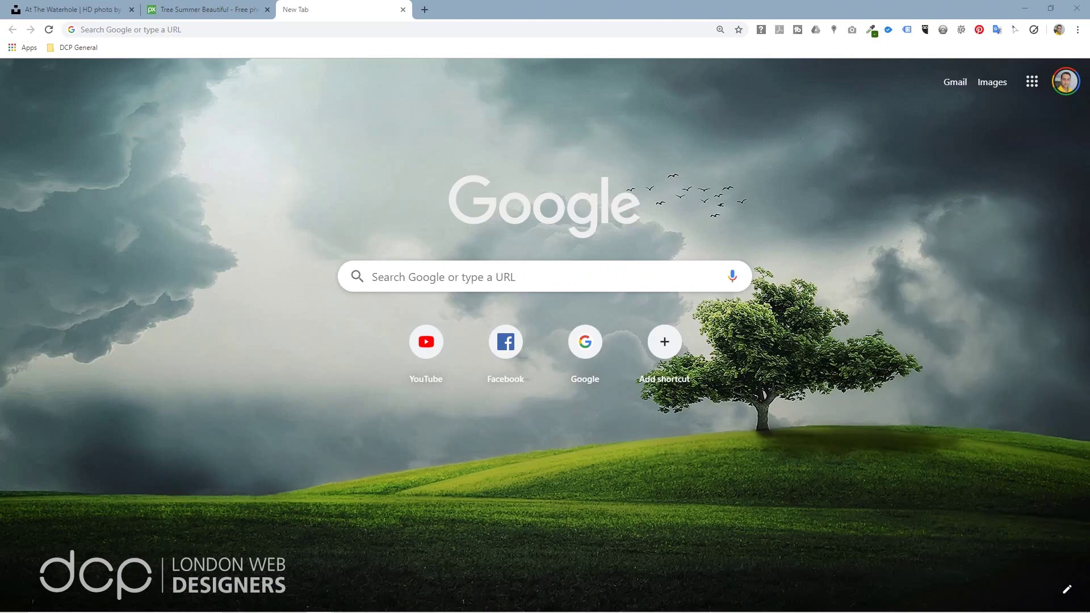
key(alt+Tab)
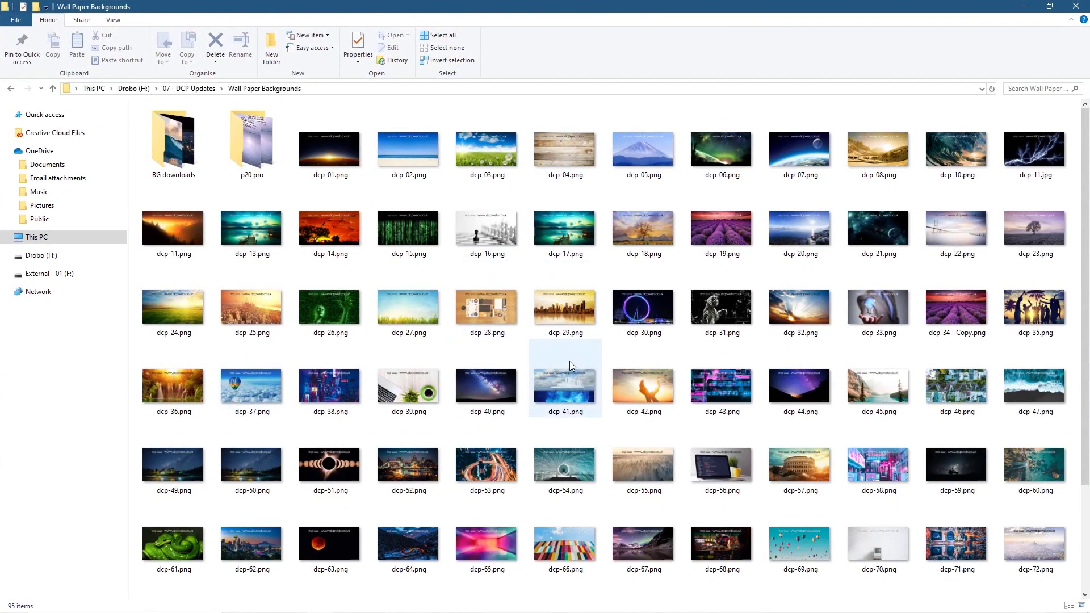
Browse the Wall Paper Backgrounds folder, selecting dcp-41.png and dcp-30.png.
click(568, 375)
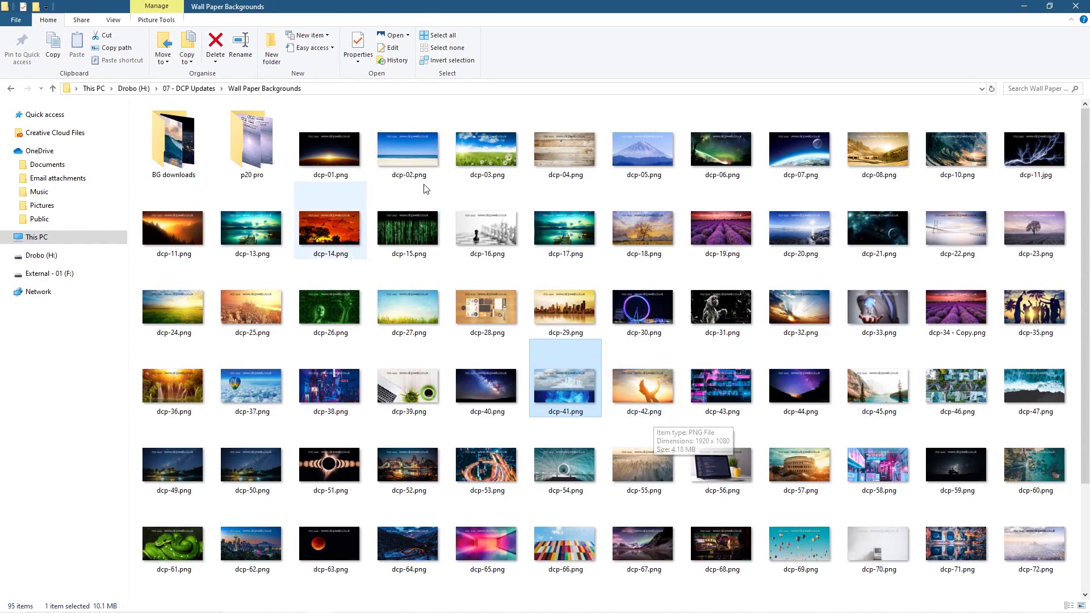
click(633, 315)
scroll(658, 342, down, 2)
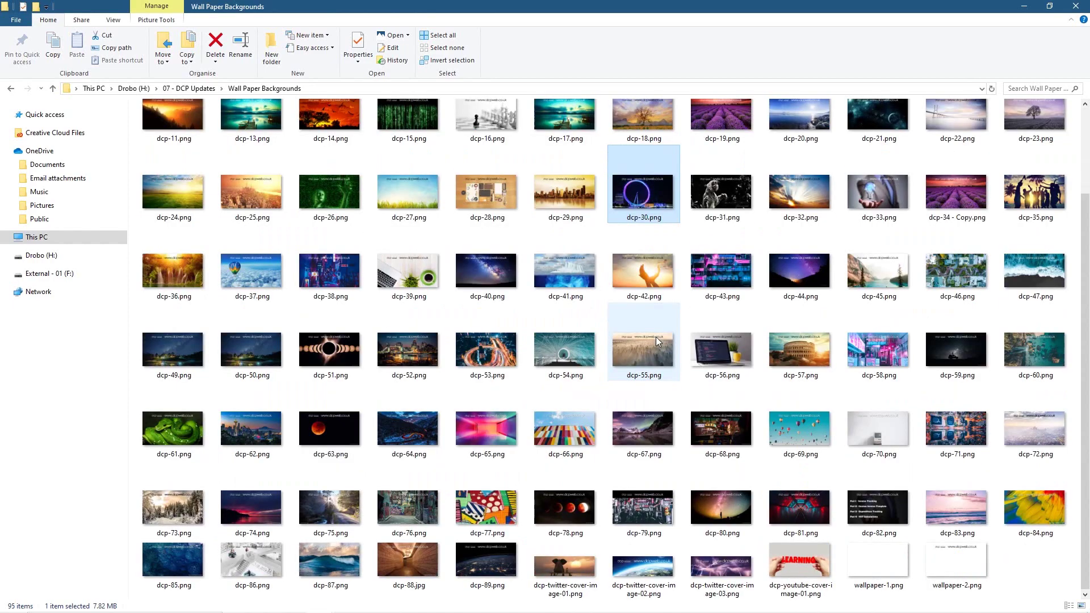
scroll(656, 341, up, 2)
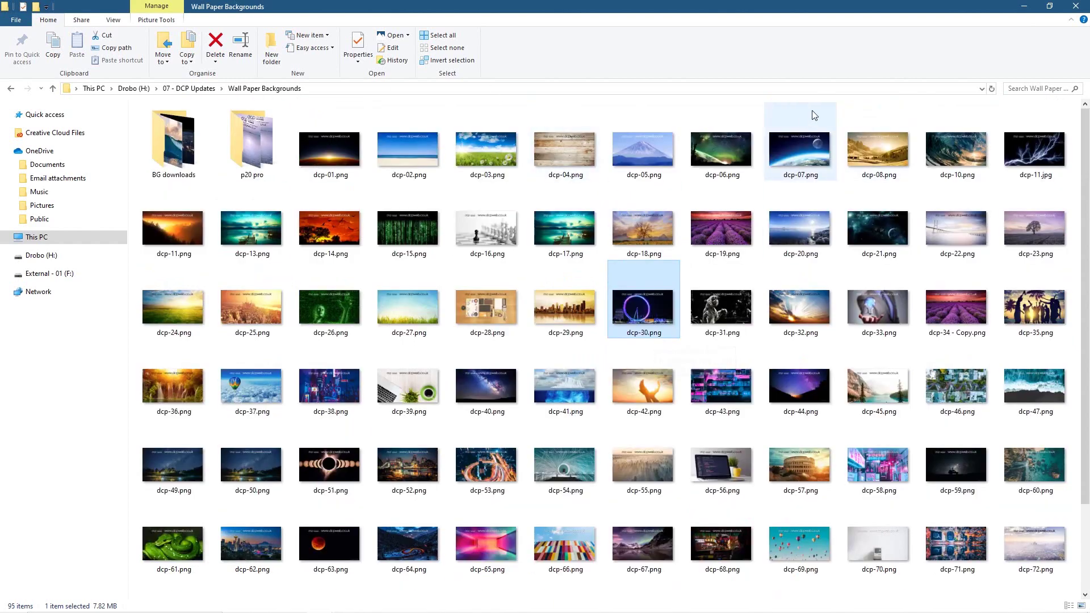
Minimise the Wall Paper Backgrounds, Chrome and image downloads windows to reveal the desktop.
click(1024, 8)
click(1024, 11)
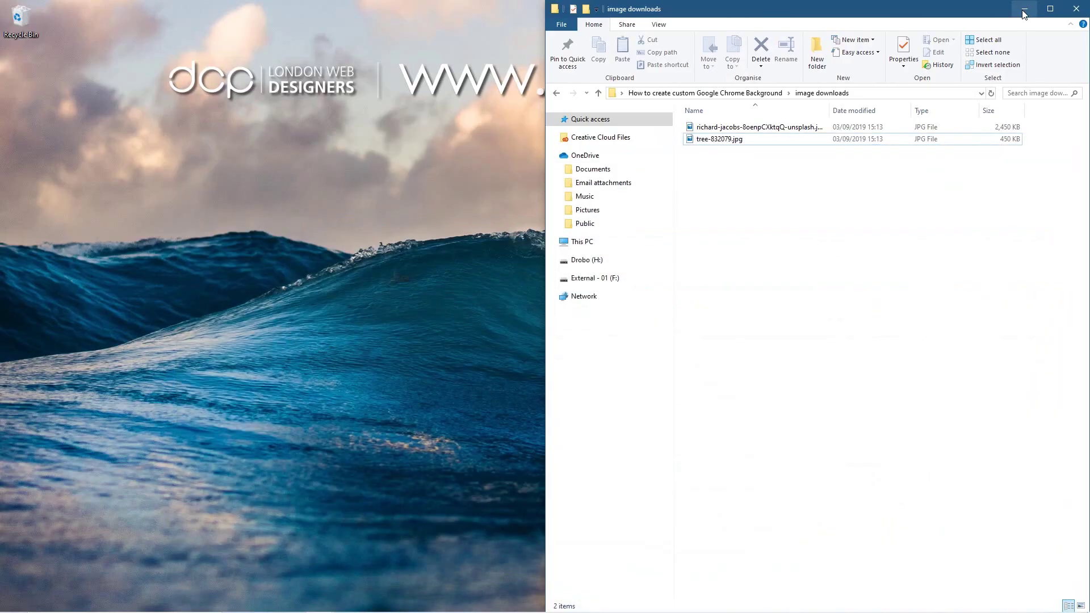
click(1025, 10)
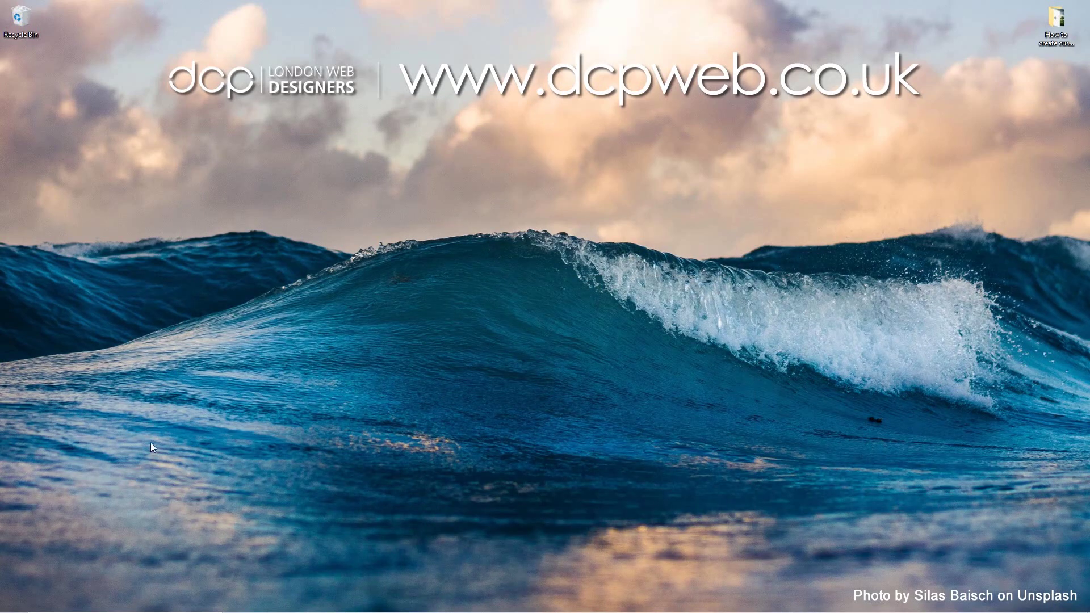
From the desktop's Personalise settings, start browsing for a new background picture.
right_click(528, 271)
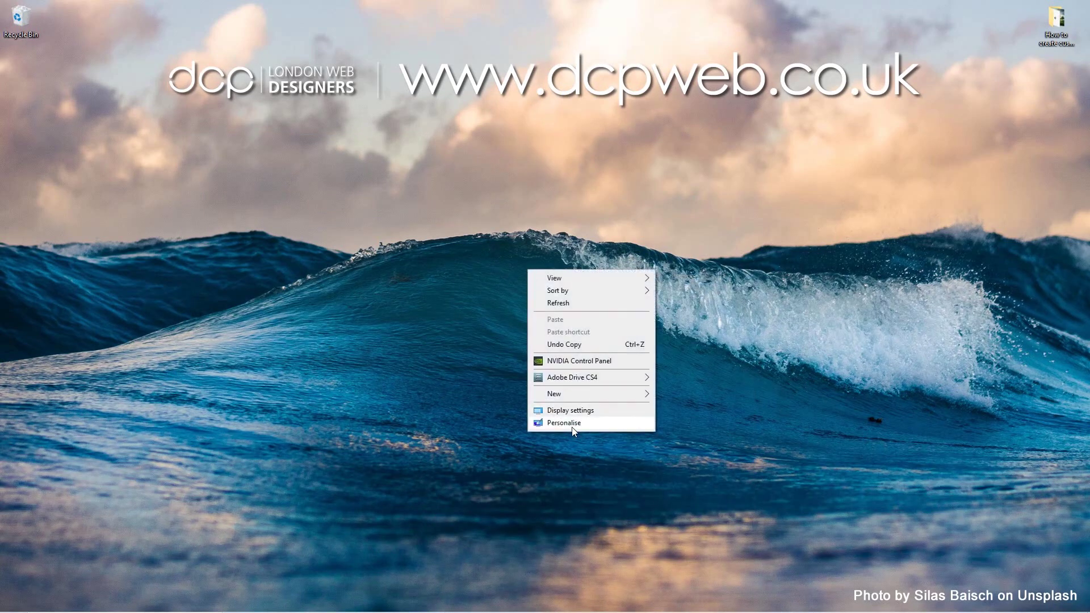
click(573, 425)
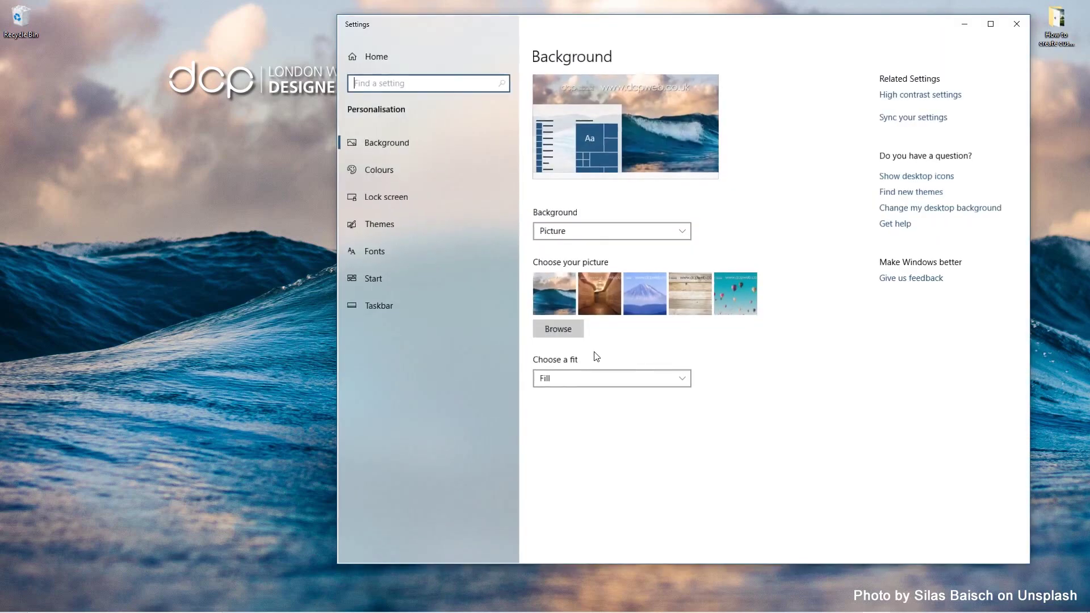
click(565, 333)
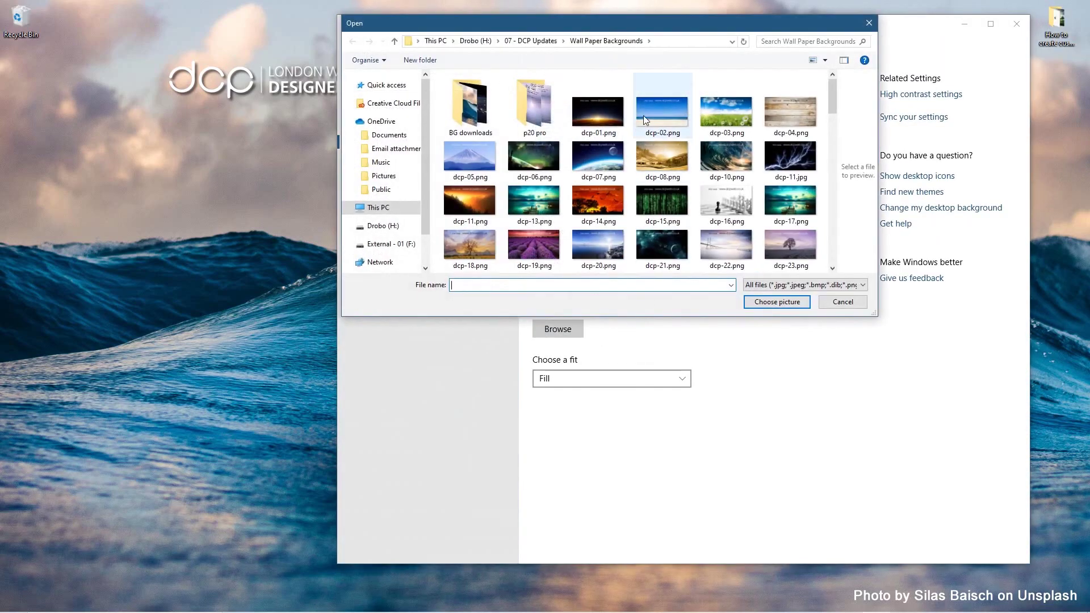
scroll(650, 198, down, 10)
scroll(650, 198, up, 10)
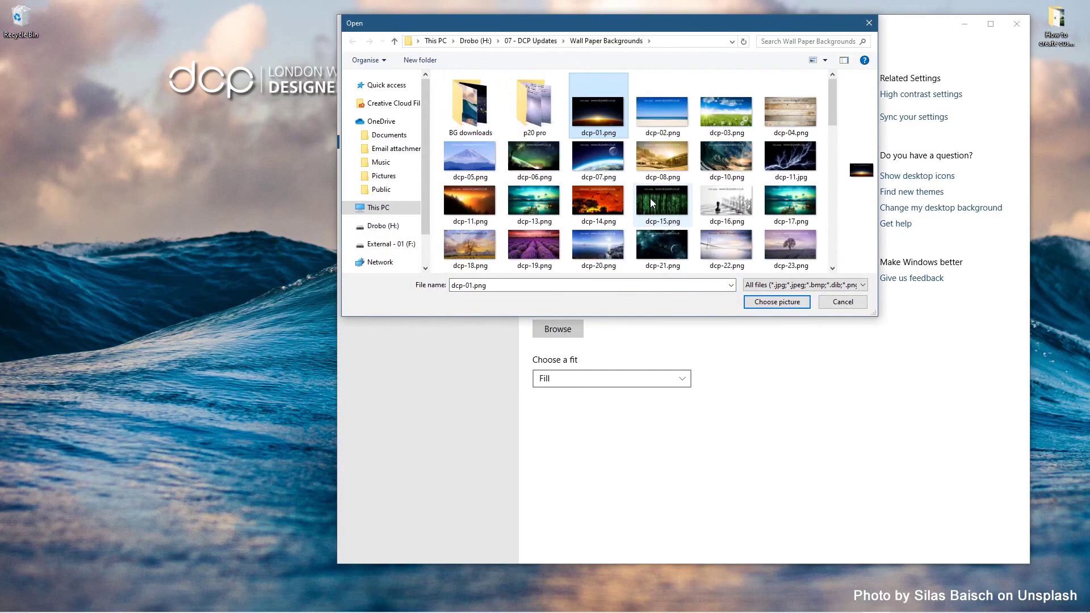
scroll(651, 201, down, 10)
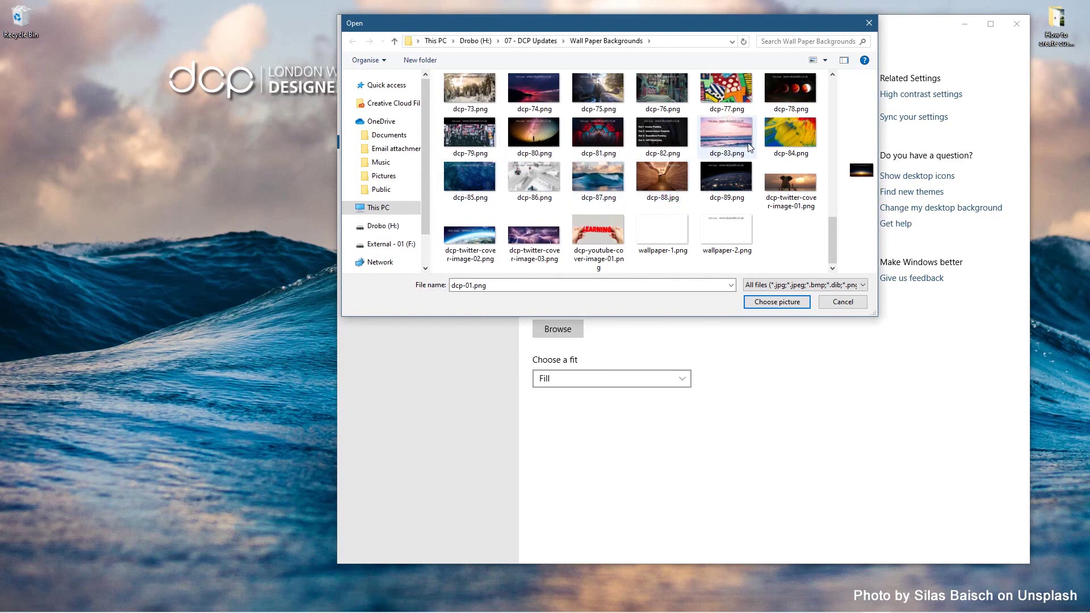
Set google chrome bg -01.jpg from Desktop > How to create custom Google Chrome Background as wallpaper.
click(379, 214)
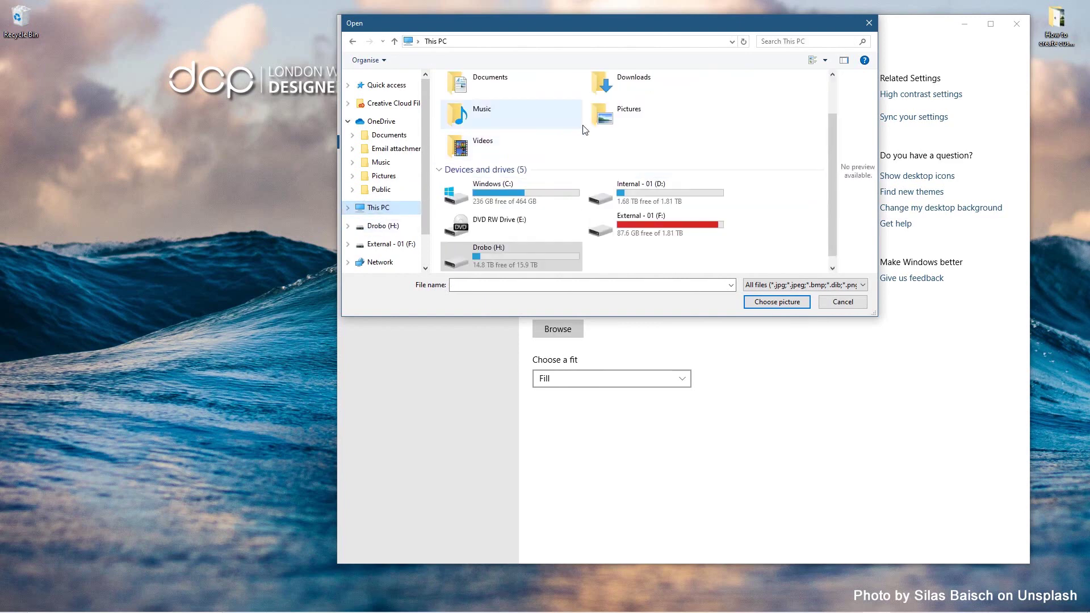
scroll(621, 130, up, 1)
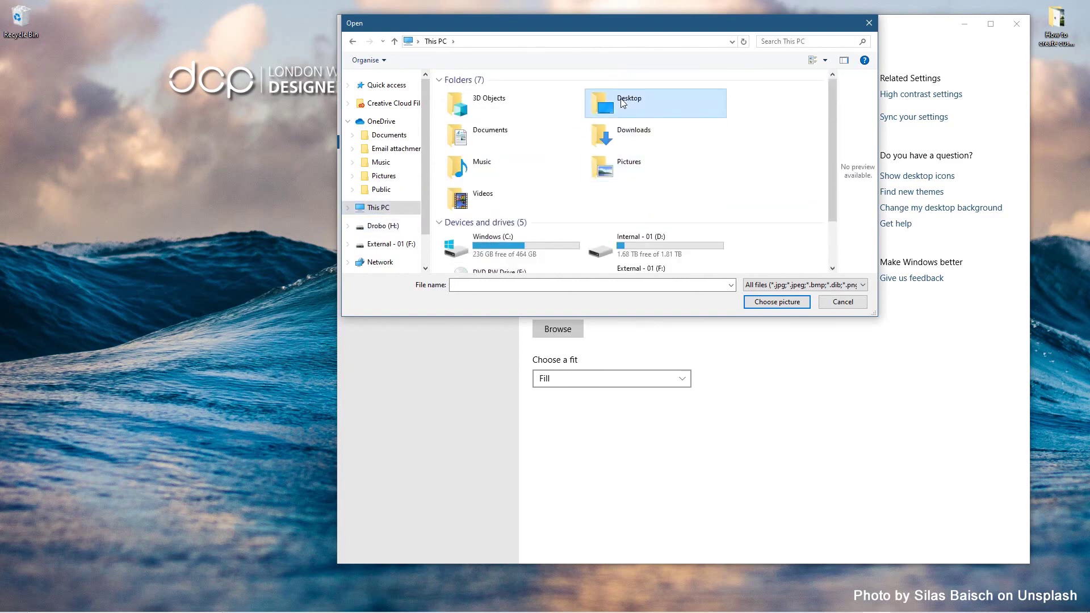
double_click(625, 117)
double_click(595, 206)
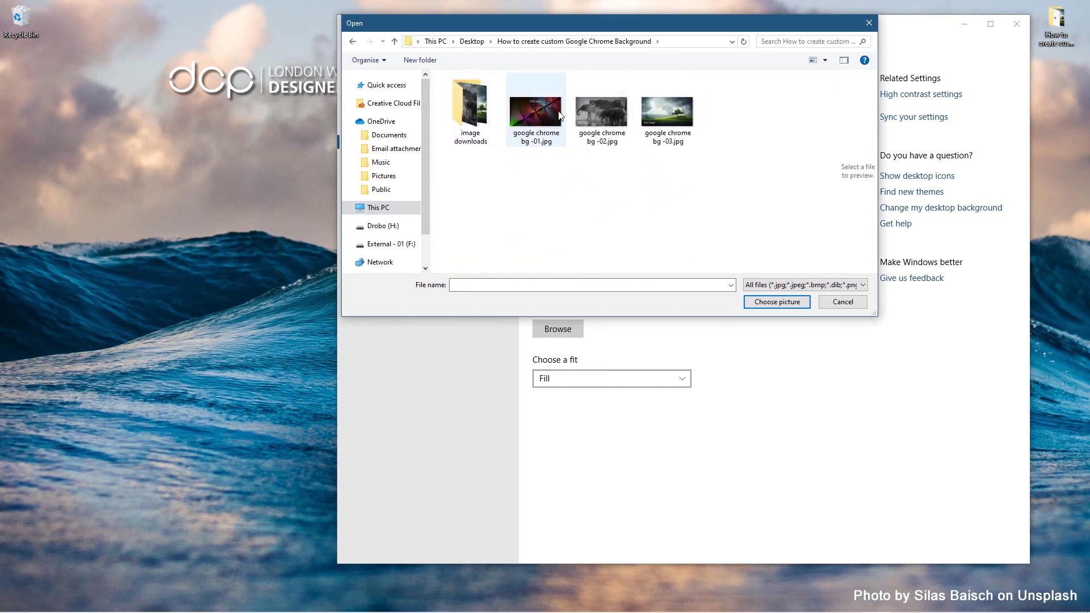
click(542, 113)
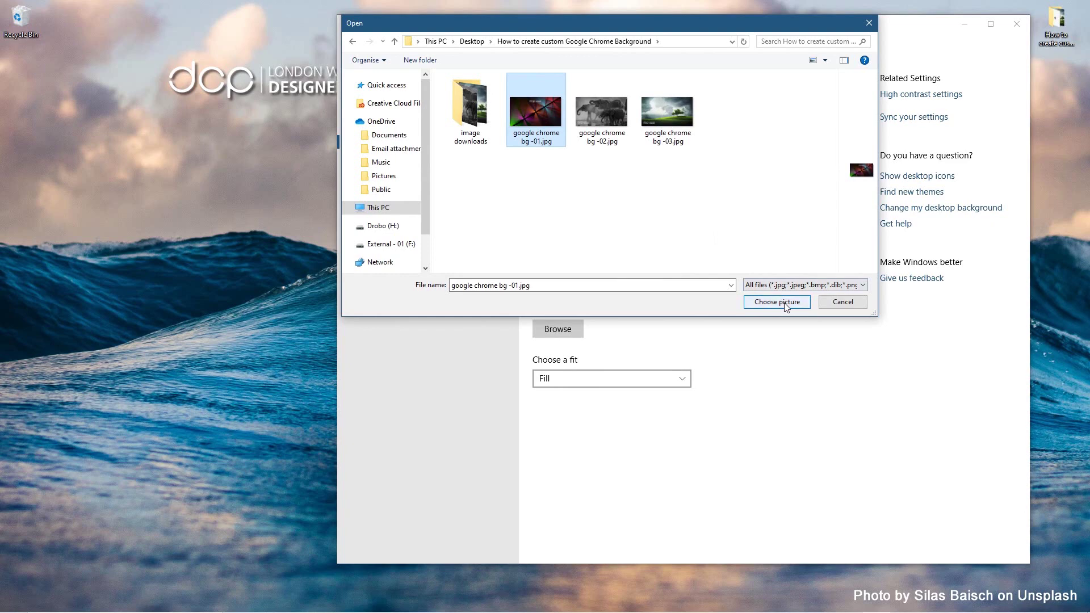
click(787, 303)
click(965, 22)
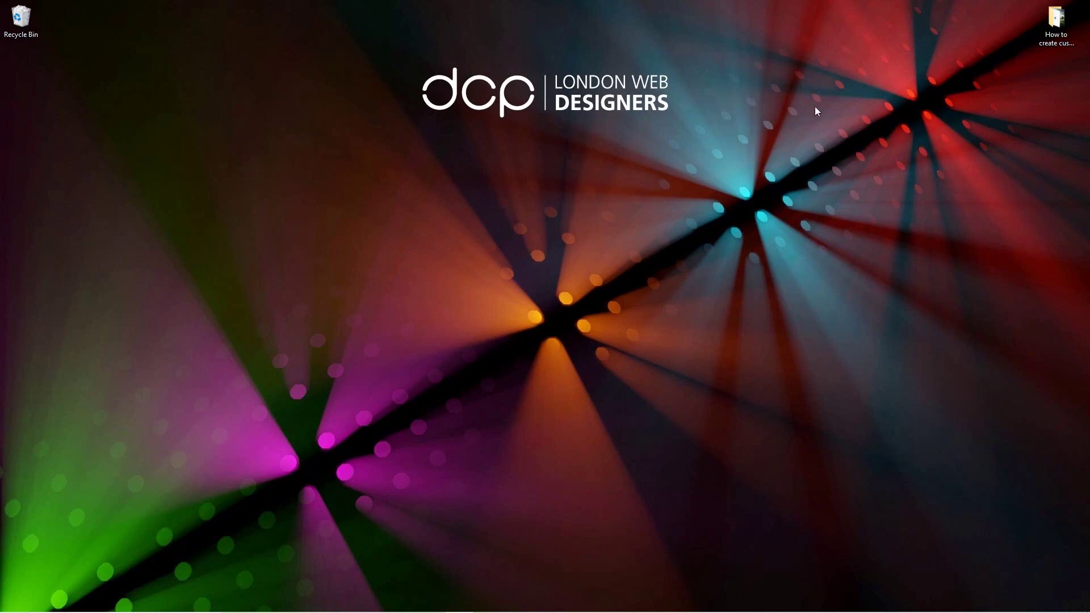
mouse_move(767, 608)
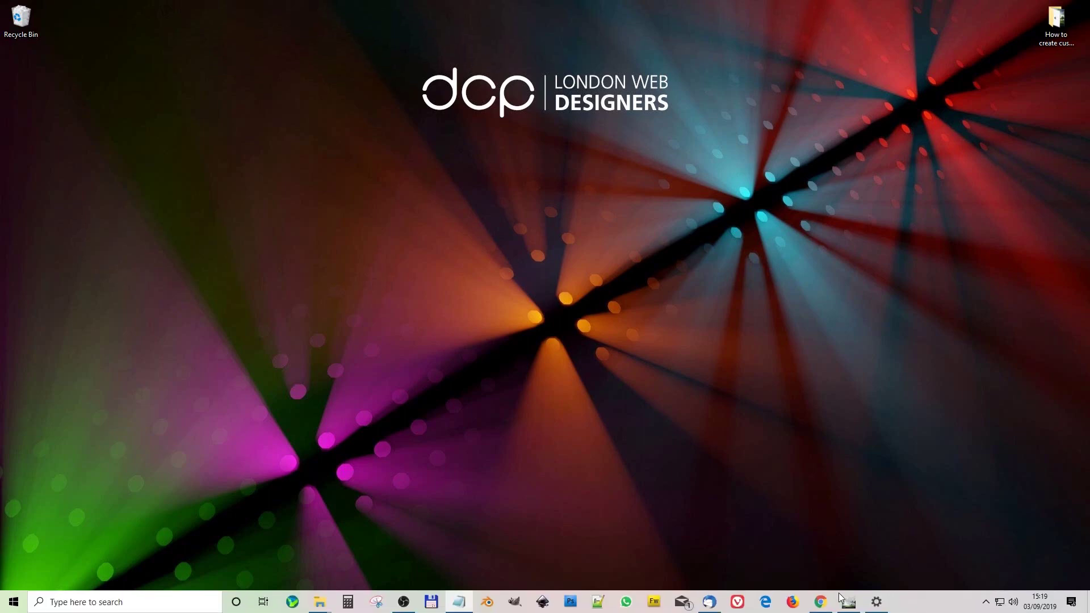
Minimise Chrome and start browsing for a wallpaper from the desktop's Personalise settings.
click(821, 602)
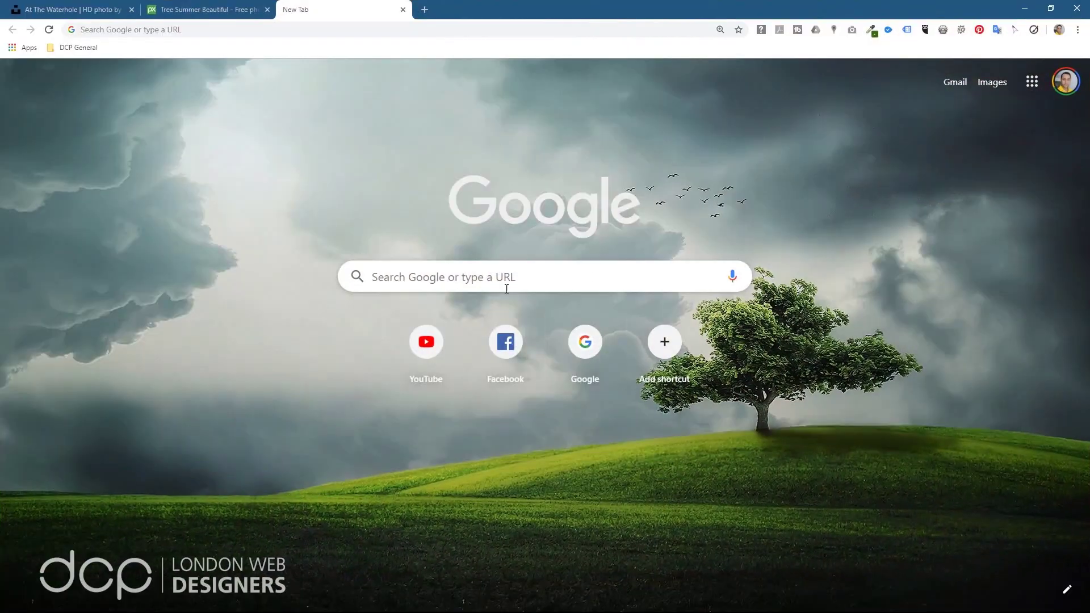
click(1024, 8)
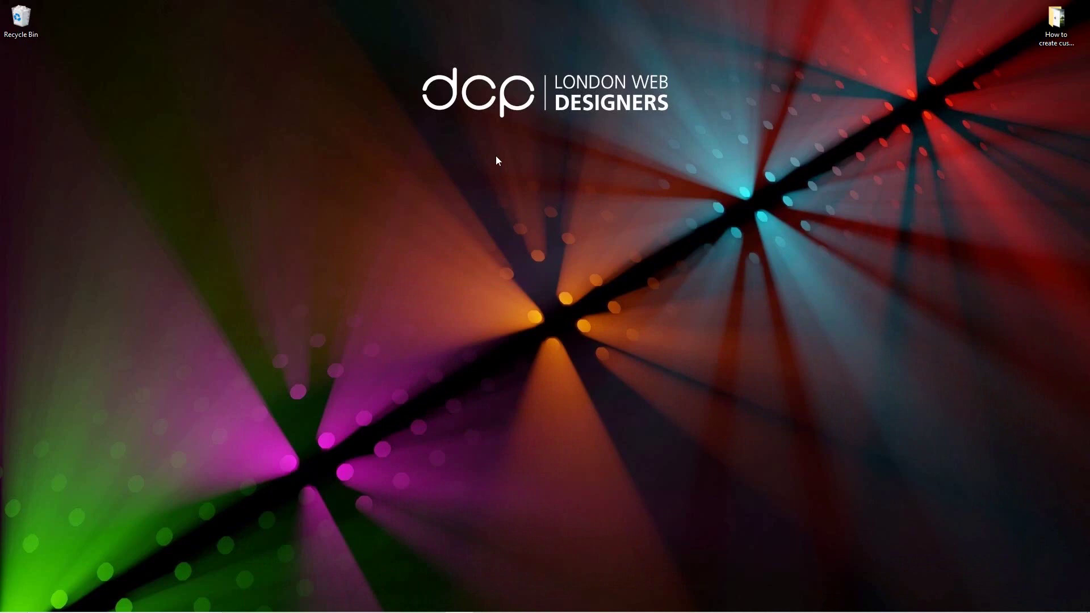
right_click(531, 215)
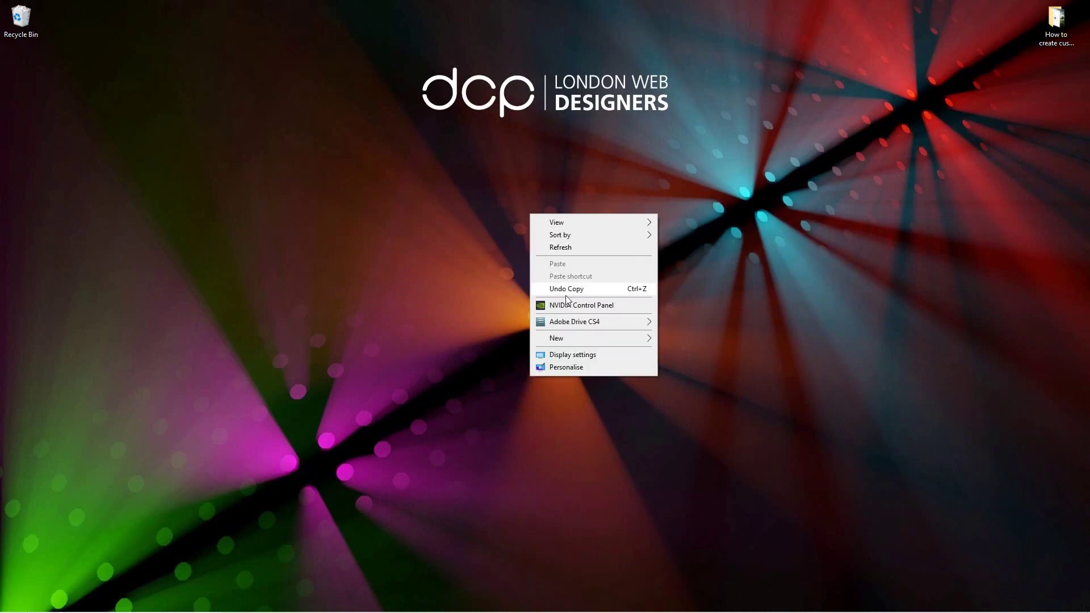
click(569, 367)
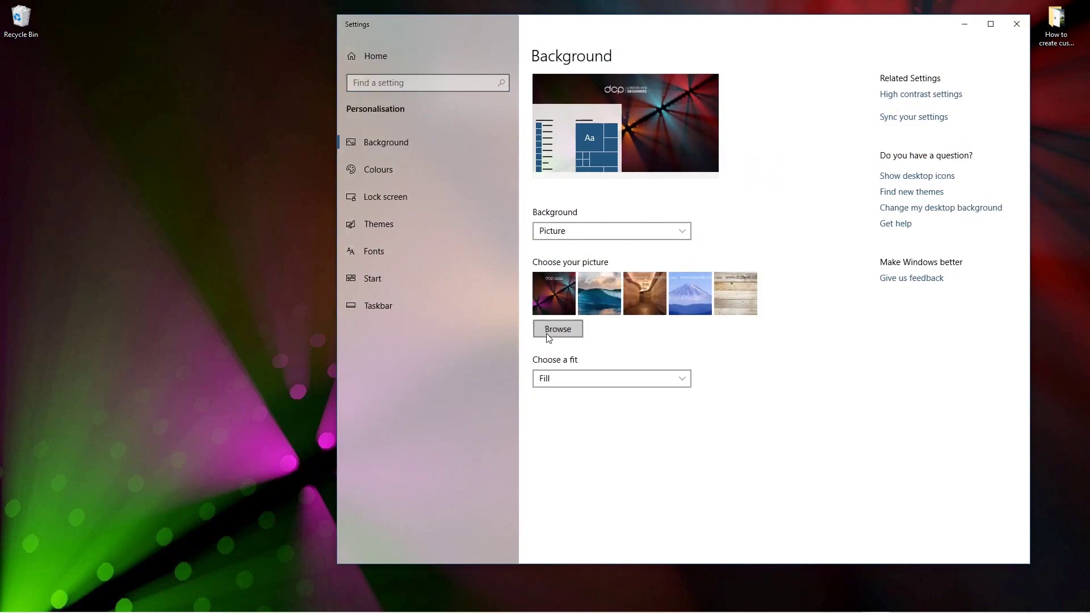
click(546, 333)
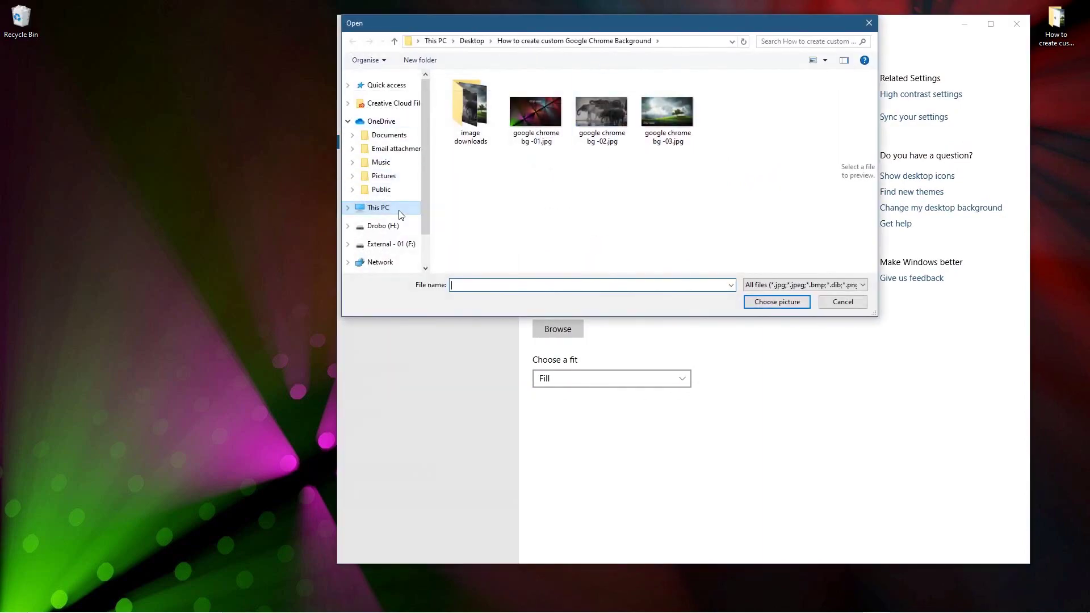
Navigate the picture browser to the Wall Paper Backgrounds folder using its copied path.
key(alt+Tab)
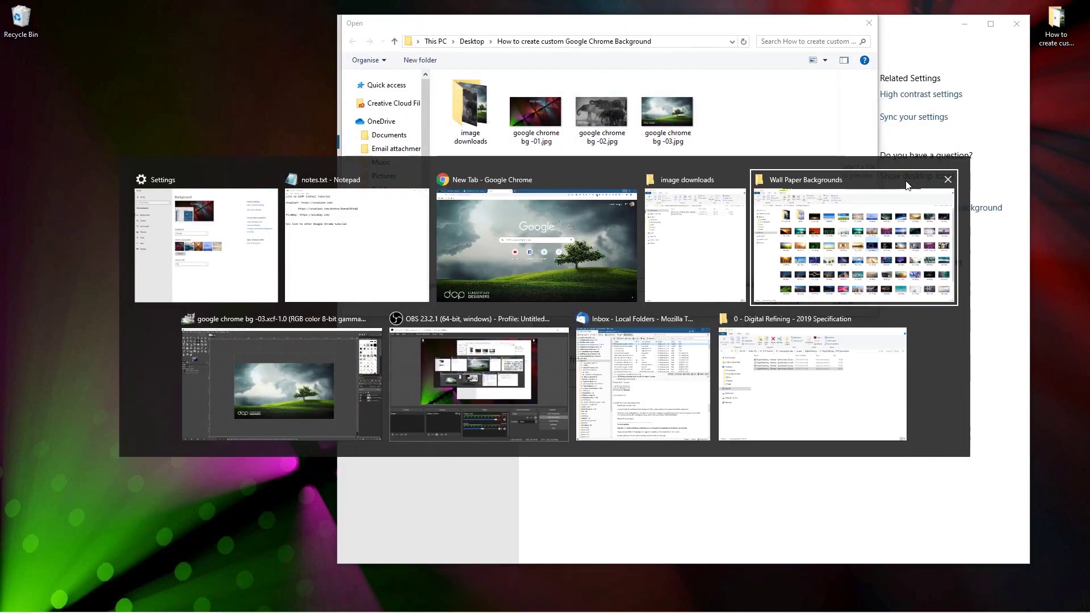
click(905, 185)
click(531, 89)
key(ctrl+c)
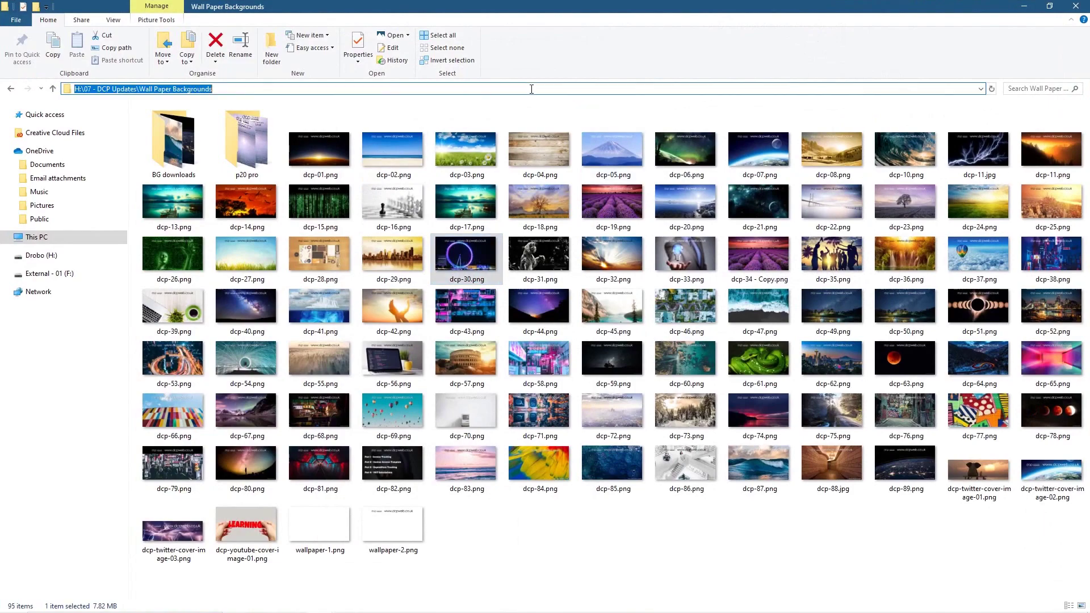
click(1024, 7)
click(680, 41)
key(ctrl+v)
key(Return)
Apply the wave picture dcp-87.png as the desktop wallpaper and close Settings.
click(676, 124)
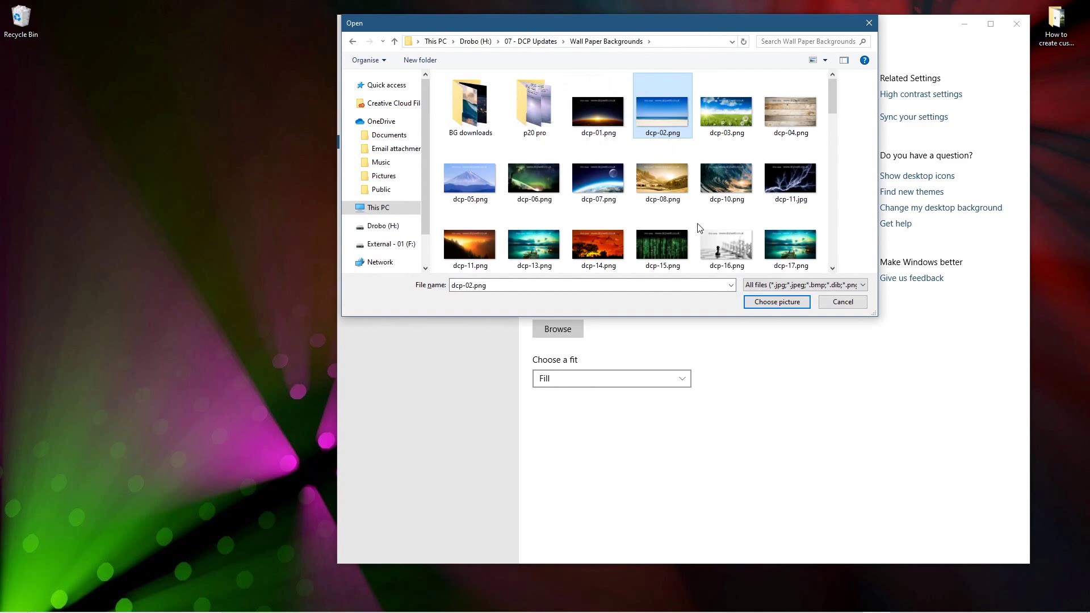
scroll(703, 224, down, 8)
scroll(709, 202, down, 5)
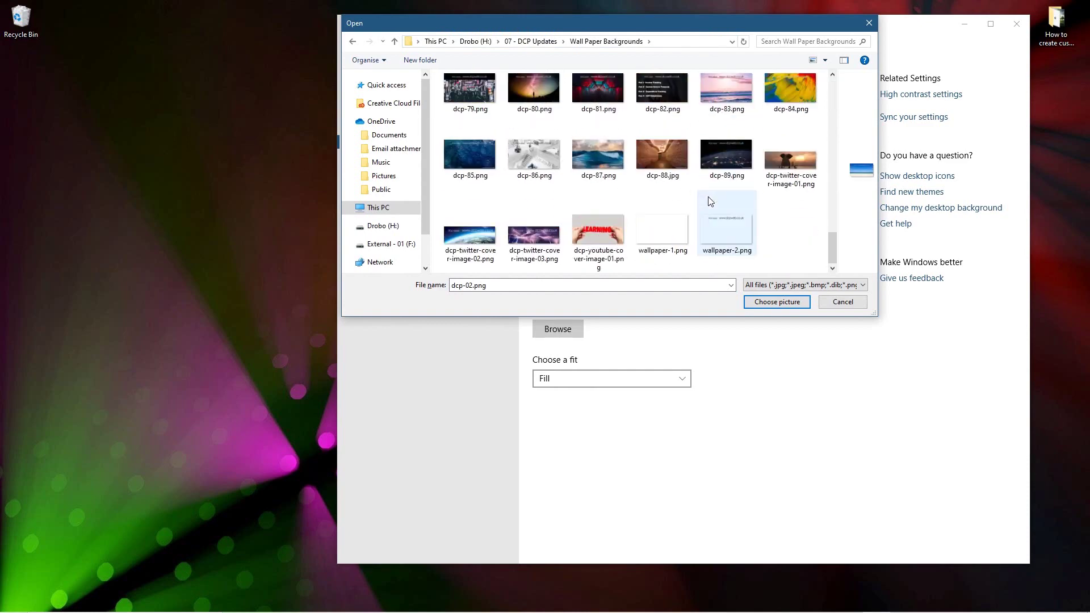
click(595, 216)
click(777, 301)
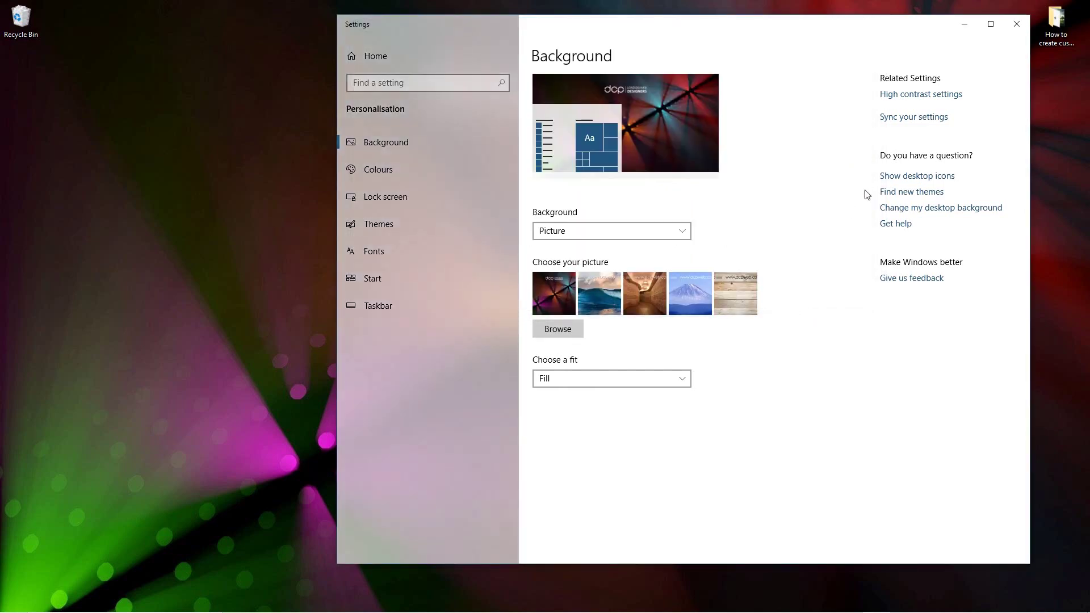
click(1016, 24)
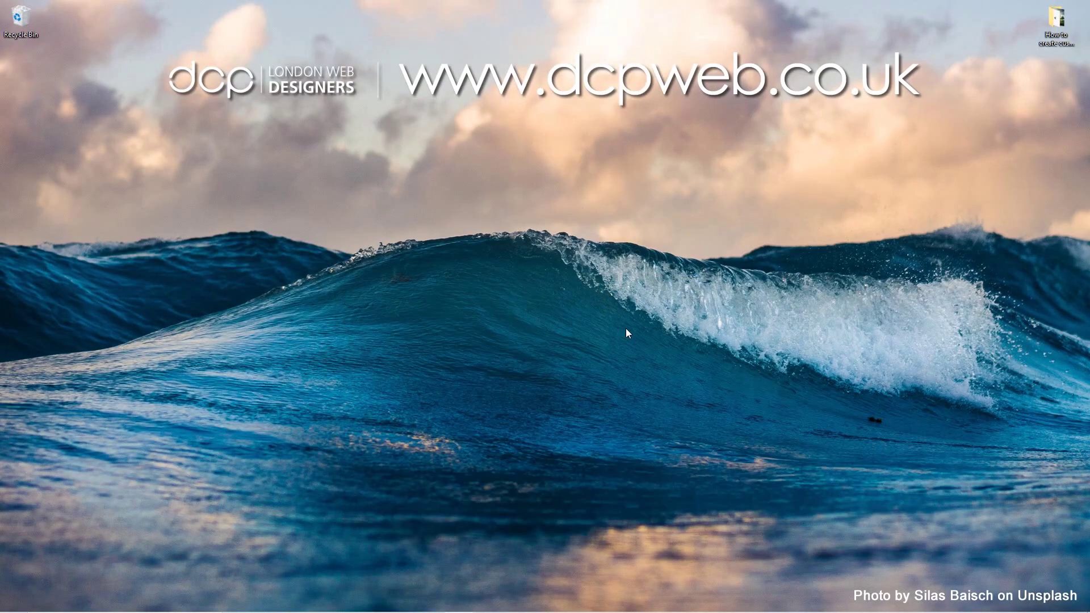